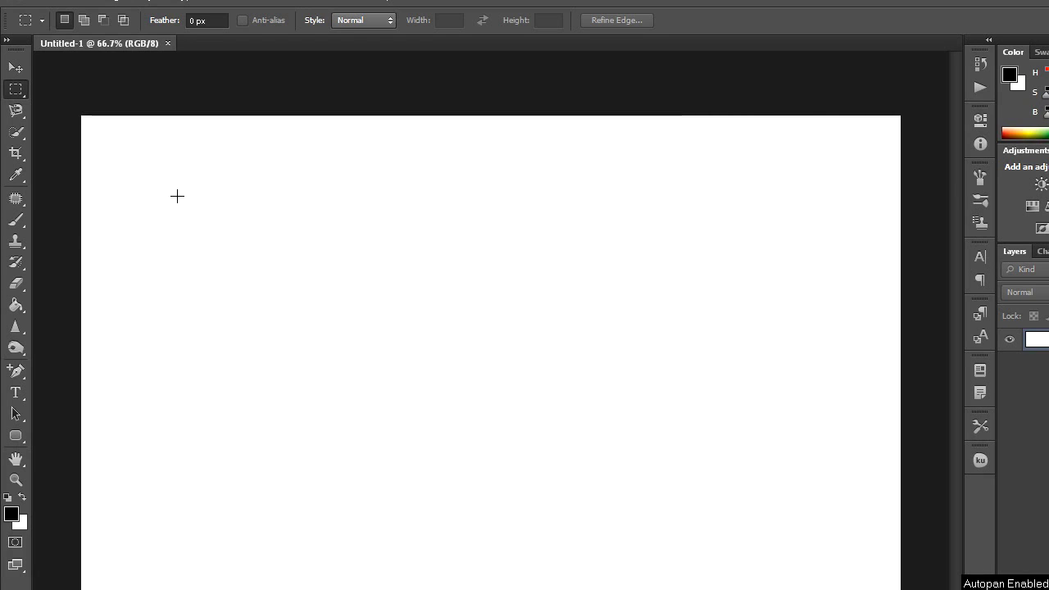
- On a new Layer 1, draw a rounded-rectangle path with 50 px radius from the canvas top-left
left_click(15, 438)
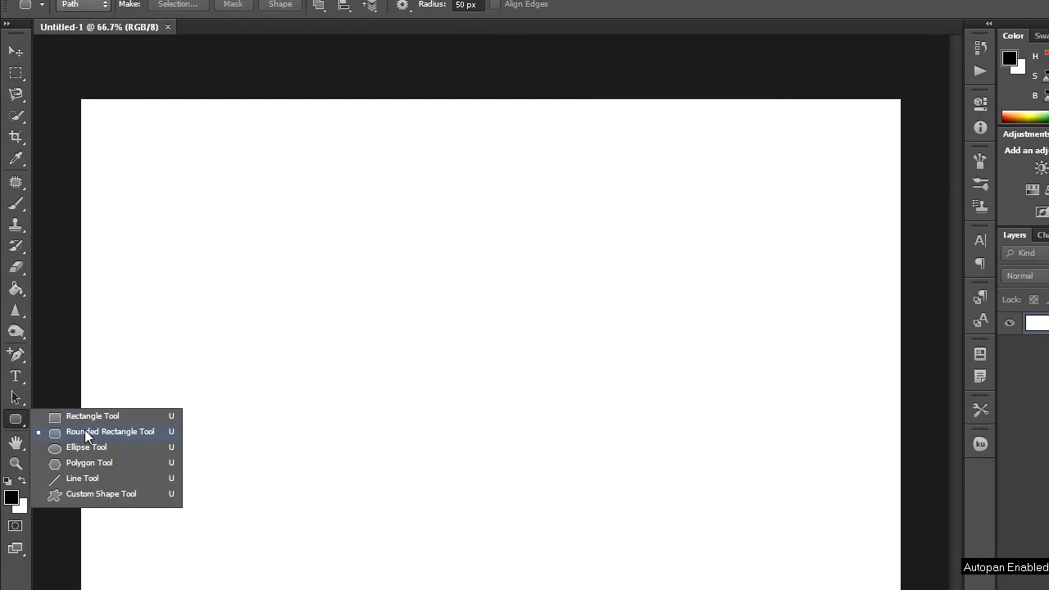
left_click(85, 447)
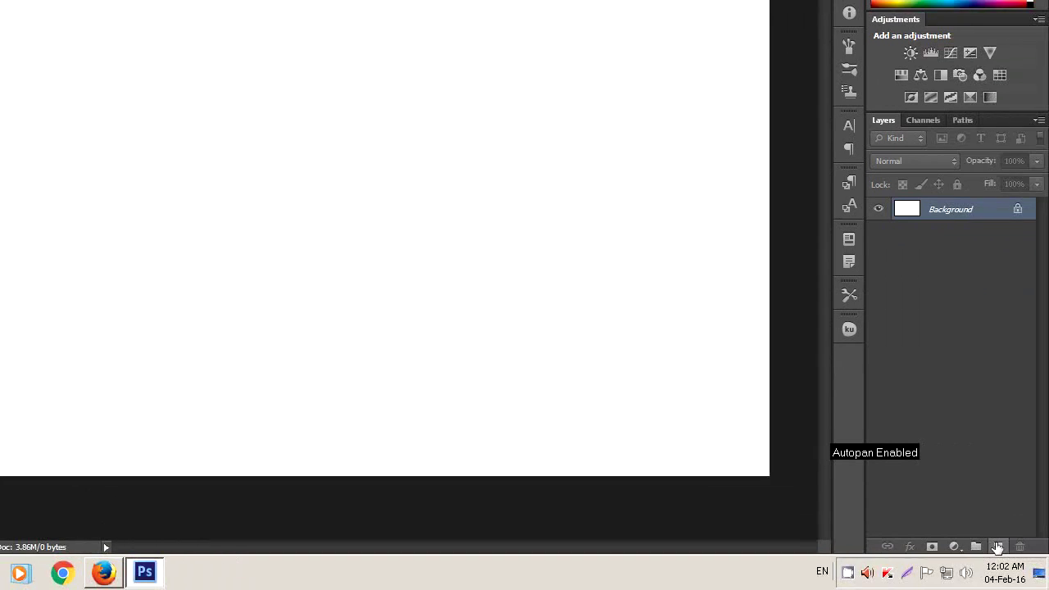
left_click(997, 547)
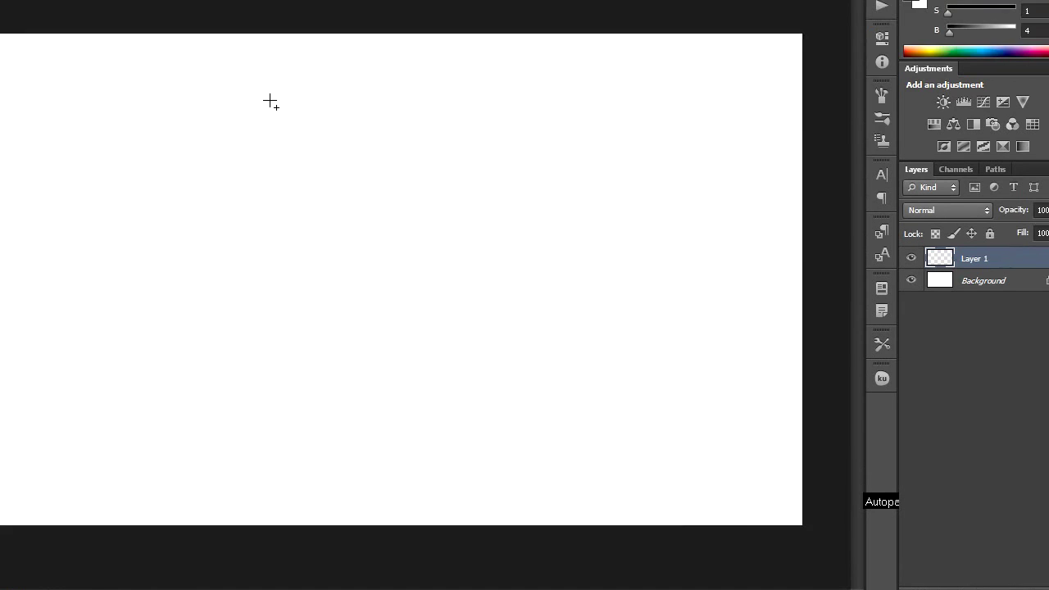
left_click_drag(93, 148, 779, 519)
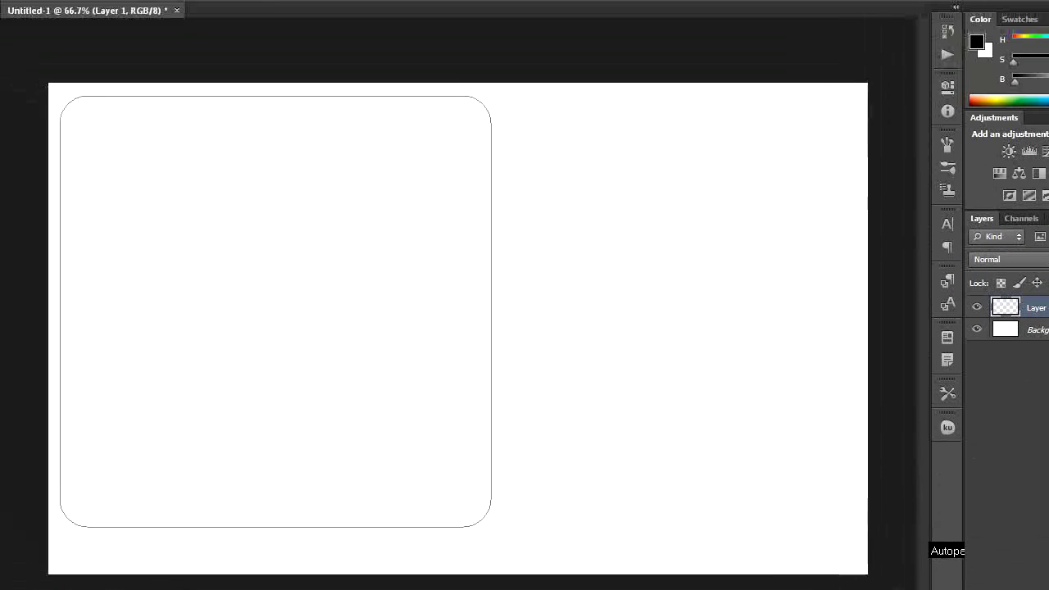
- Free-transform the rounded-rectangle path, stretching it right and down to leave a narrow margin
left_click(80, 11)
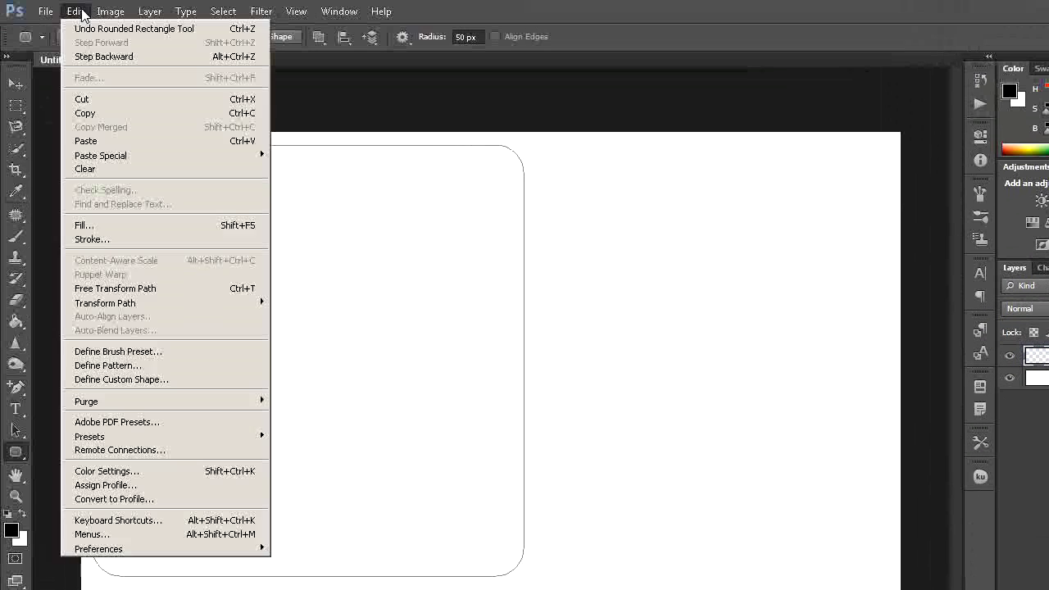
left_click(98, 292)
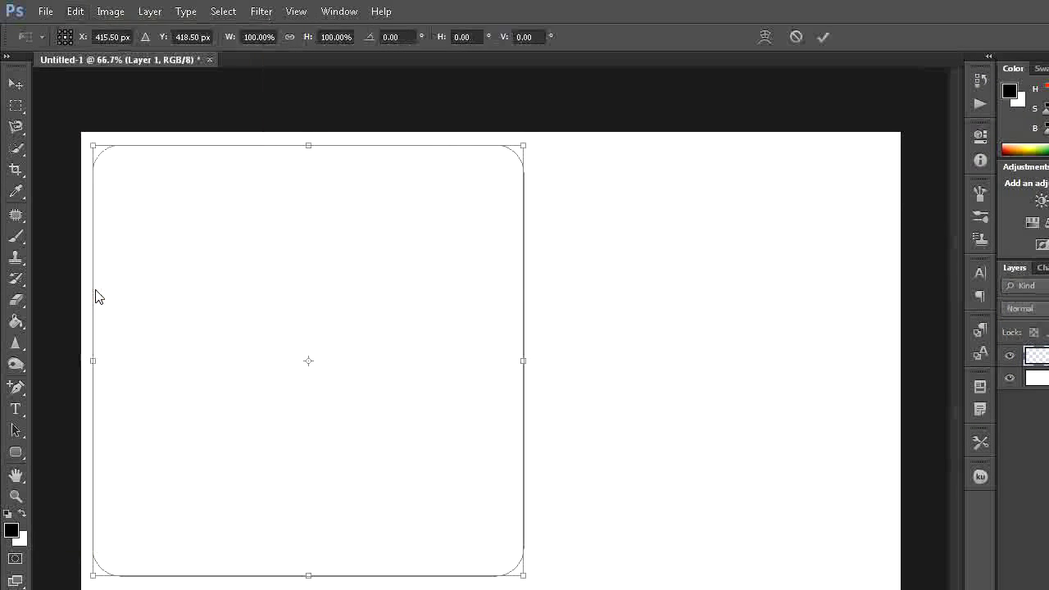
left_click_drag(524, 362, 887, 322)
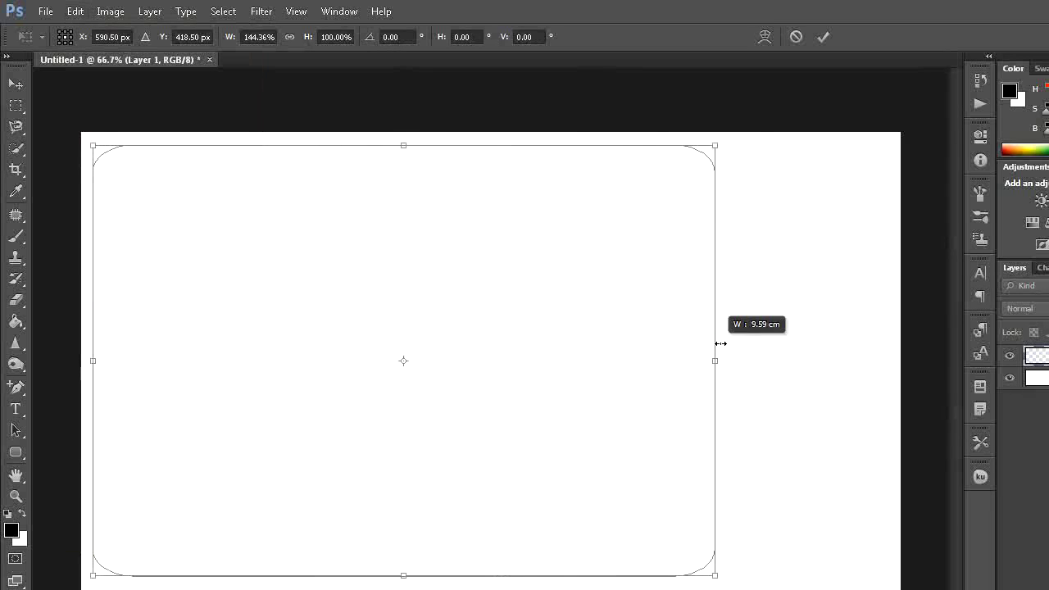
left_click_drag(773, 321, 775, 322)
left_click_drag(375, 459, 370, 466)
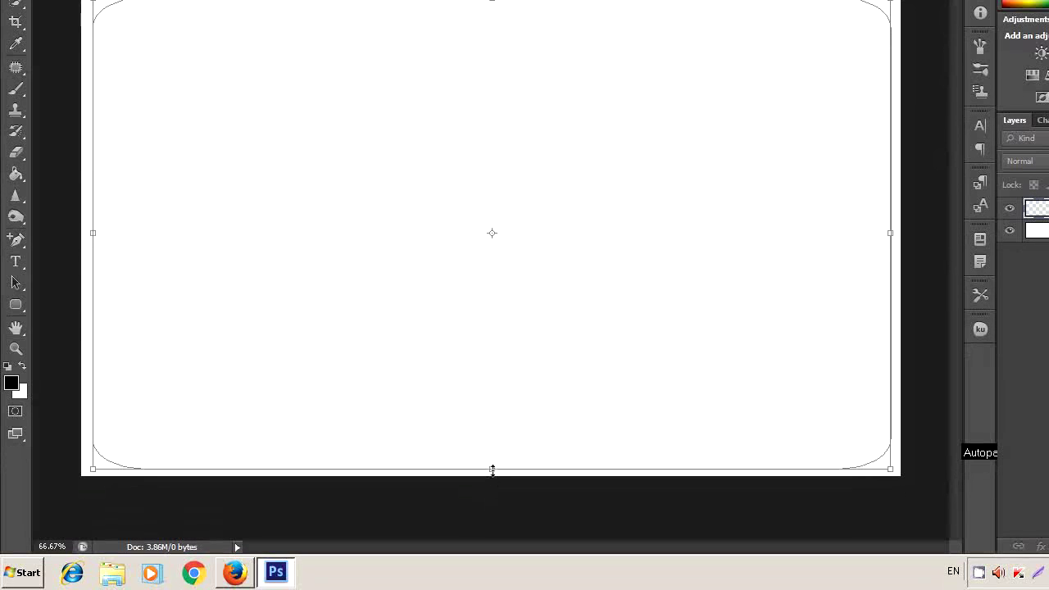
left_click_drag(493, 471, 492, 467)
left_click_drag(775, 232, 772, 232)
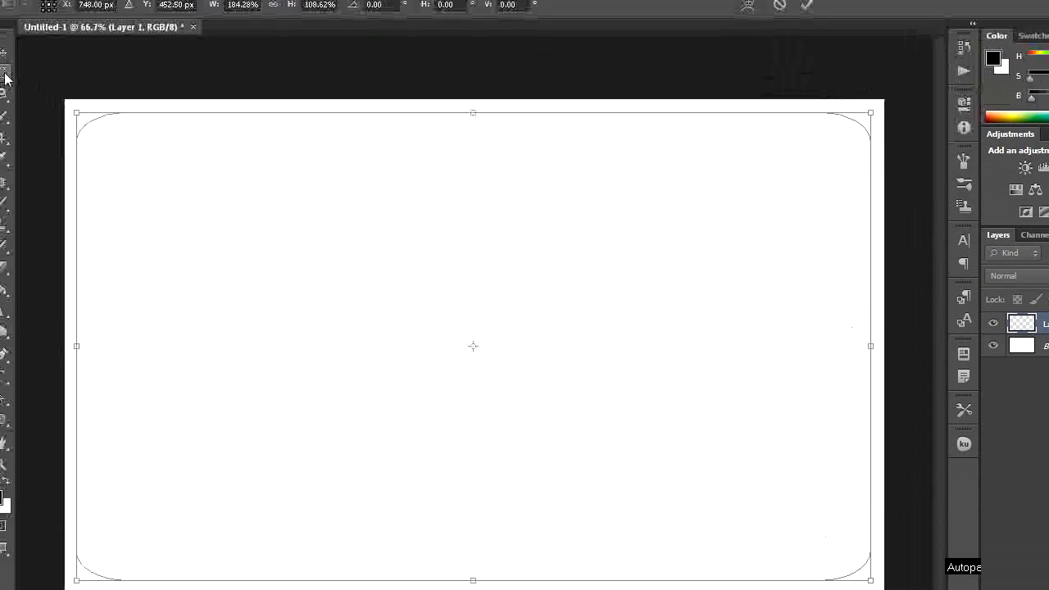
left_click(16, 104)
- Apply the path transform and load the Work Path as a selection
left_click(496, 277)
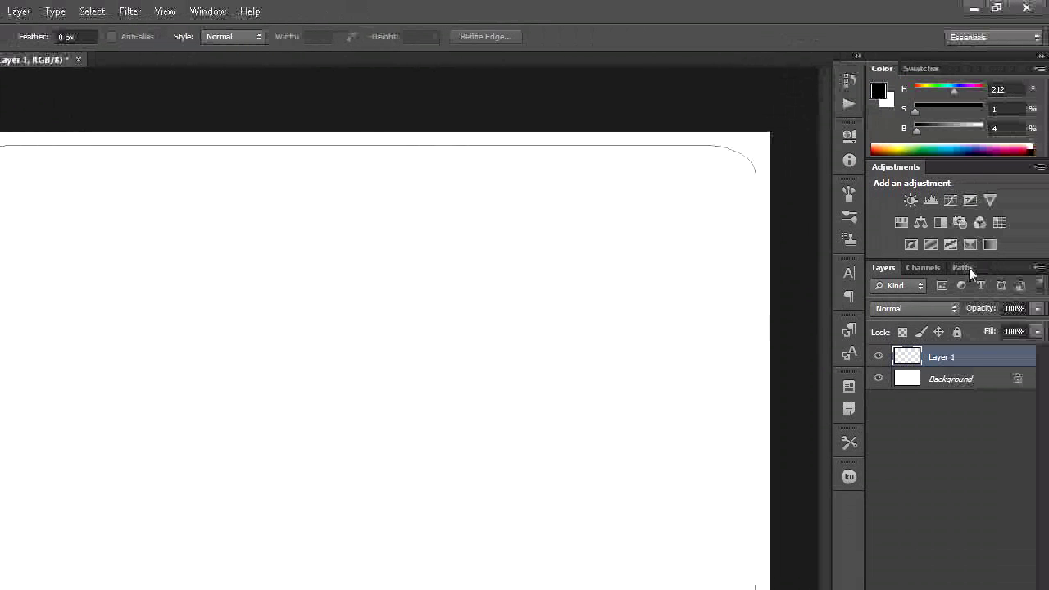
left_click(968, 267)
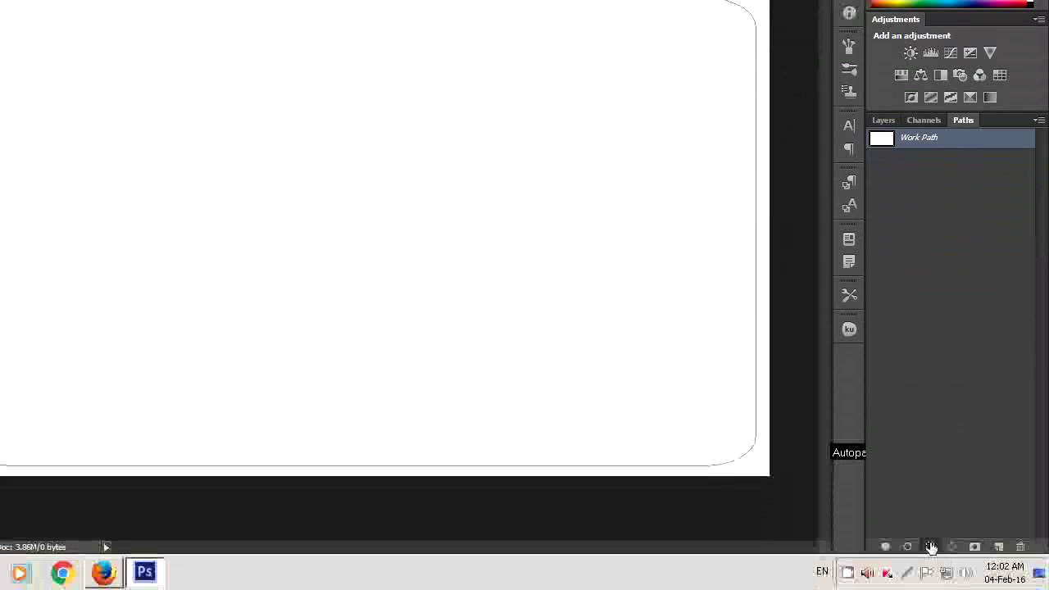
left_click(931, 546)
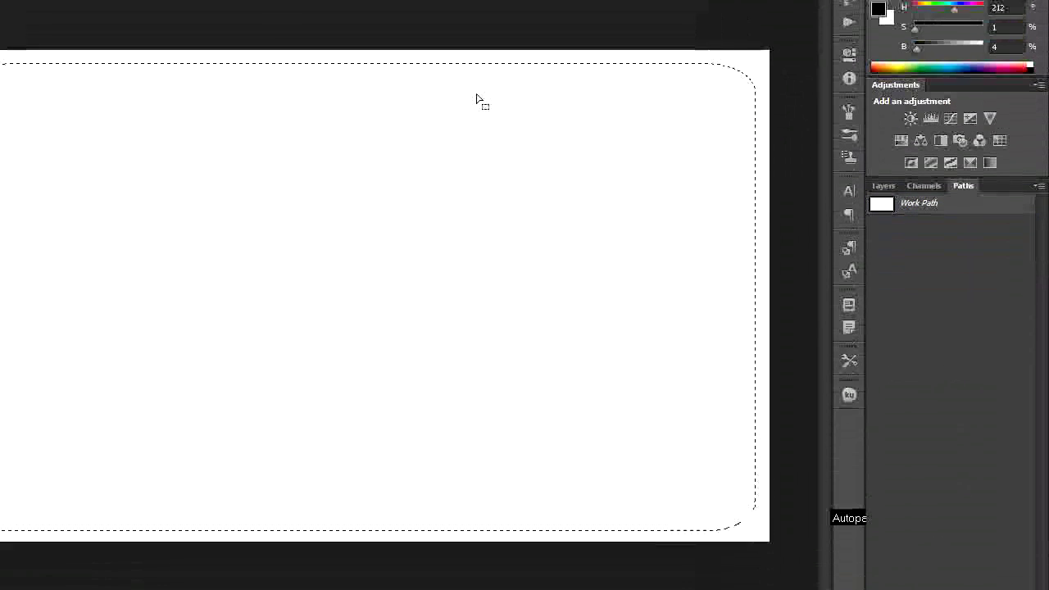
- Stroke the selection 20 px Inside with green 3d9516
left_click(74, 11)
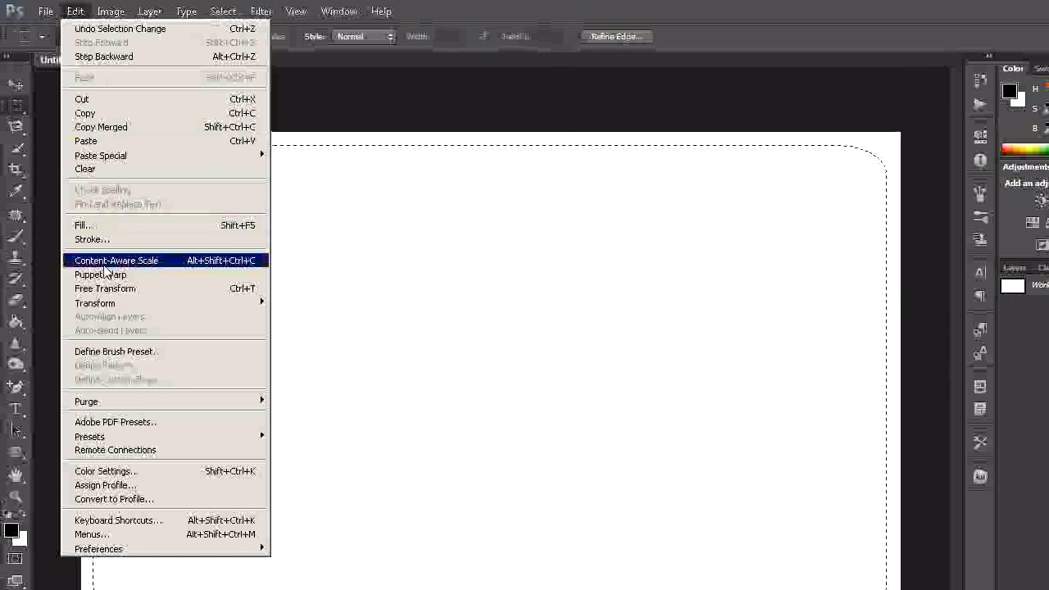
left_click(94, 240)
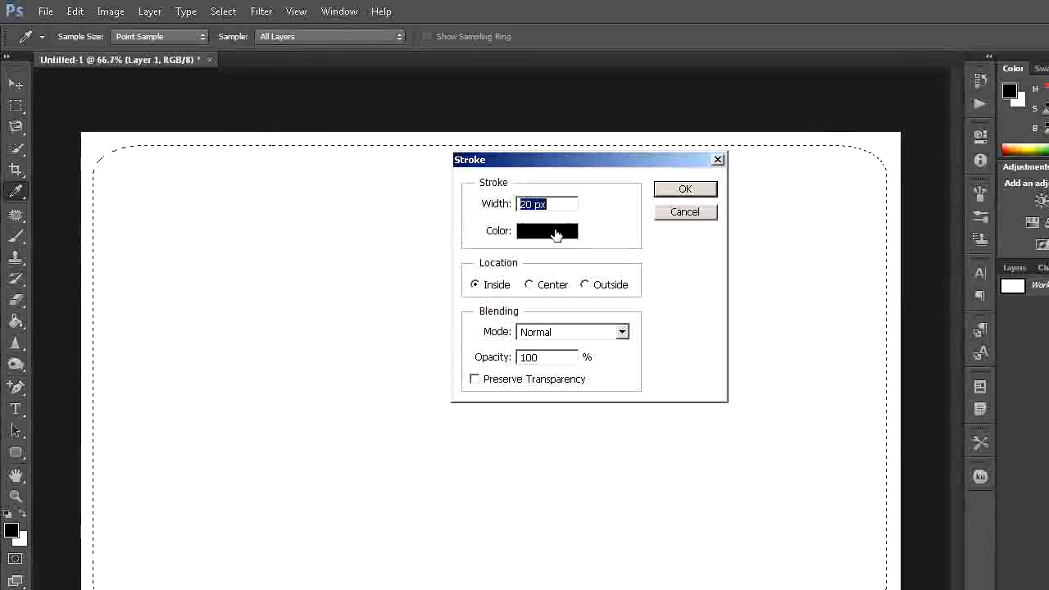
left_click(555, 235)
left_click(865, 352)
left_click(816, 290)
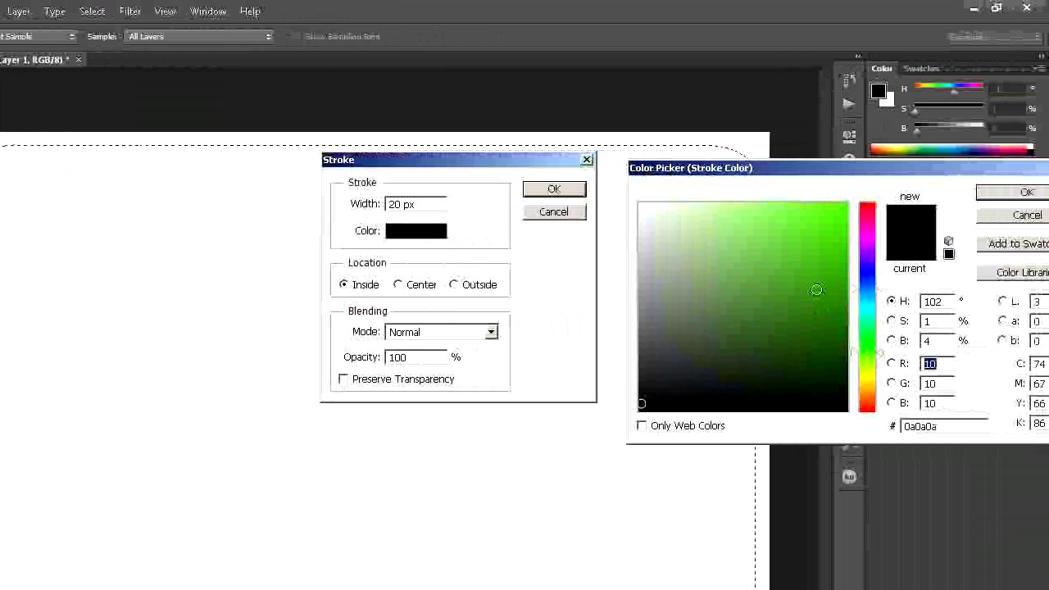
left_click(1001, 195)
left_click(556, 191)
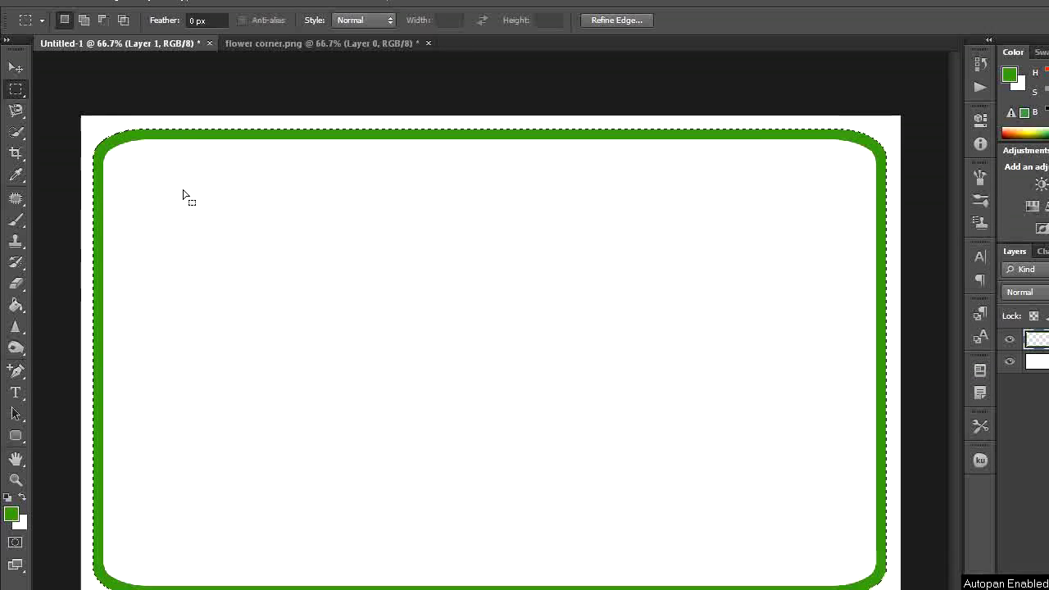
left_click(223, 11)
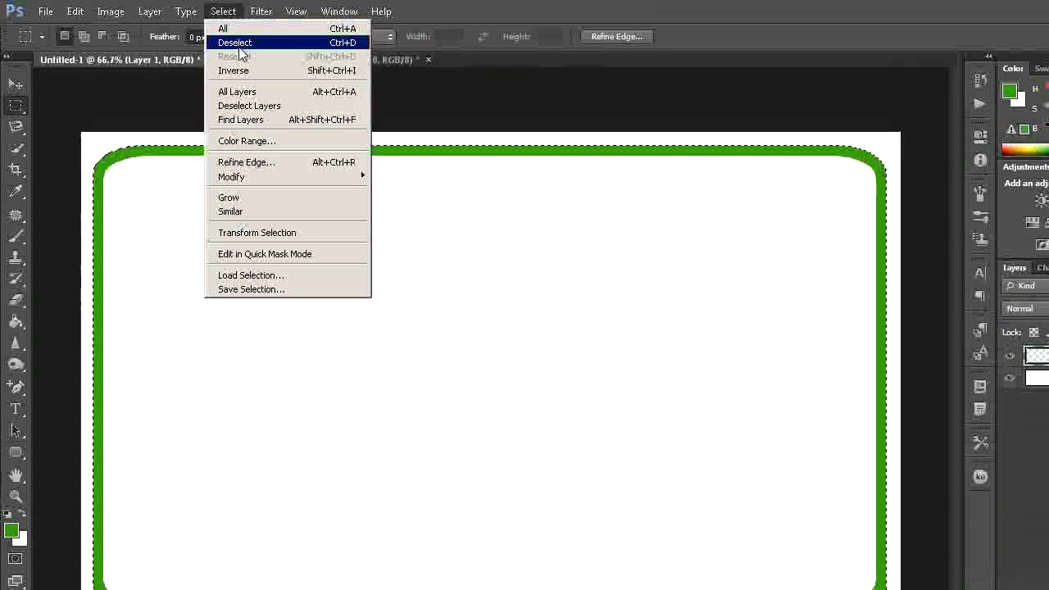
- Deselect, then select all of flower corner.png and copy it
left_click(238, 41)
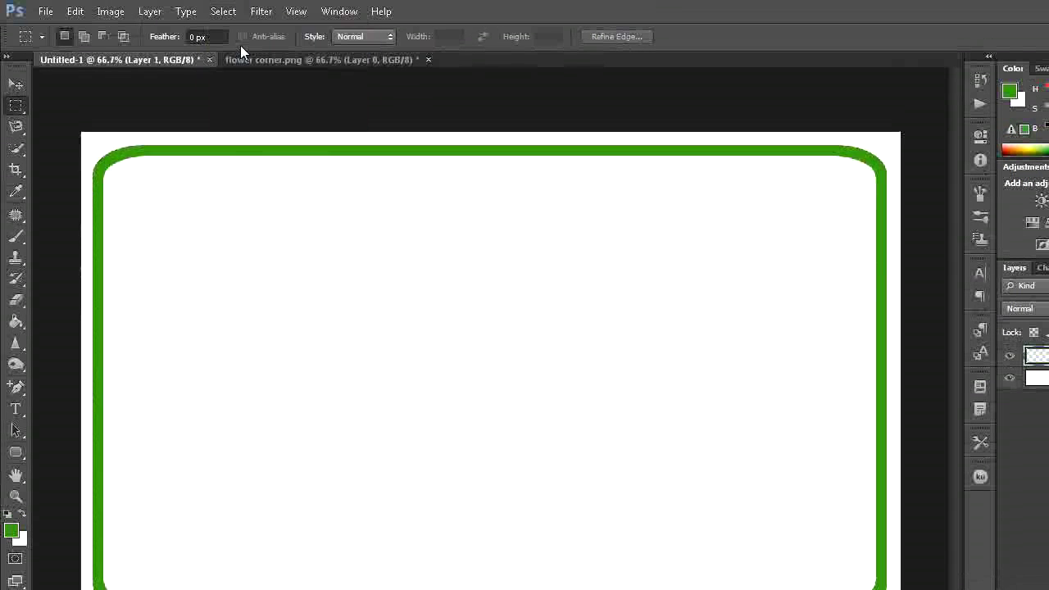
left_click(301, 60)
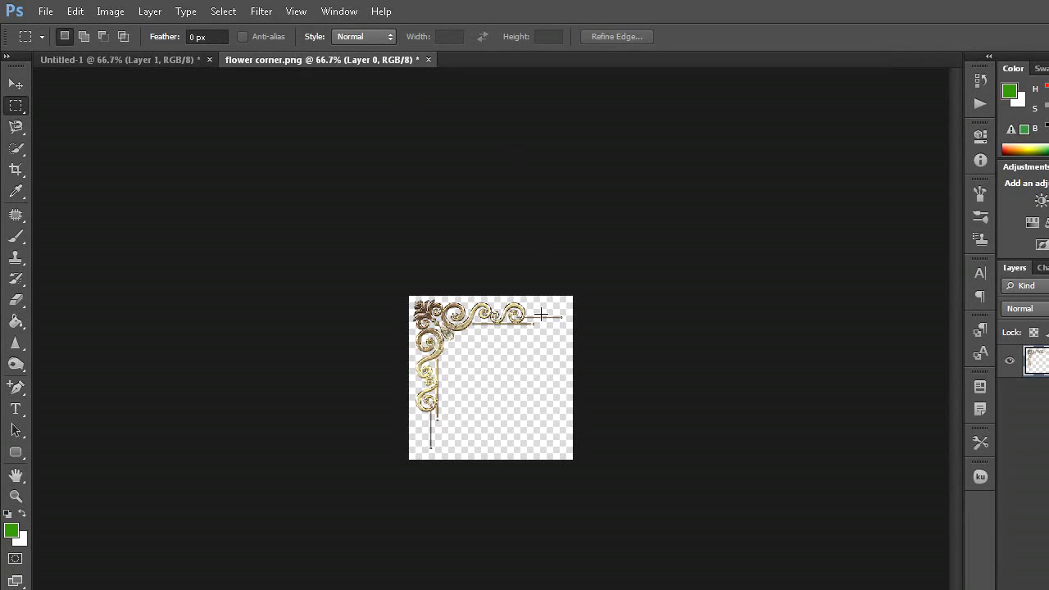
left_click(223, 11)
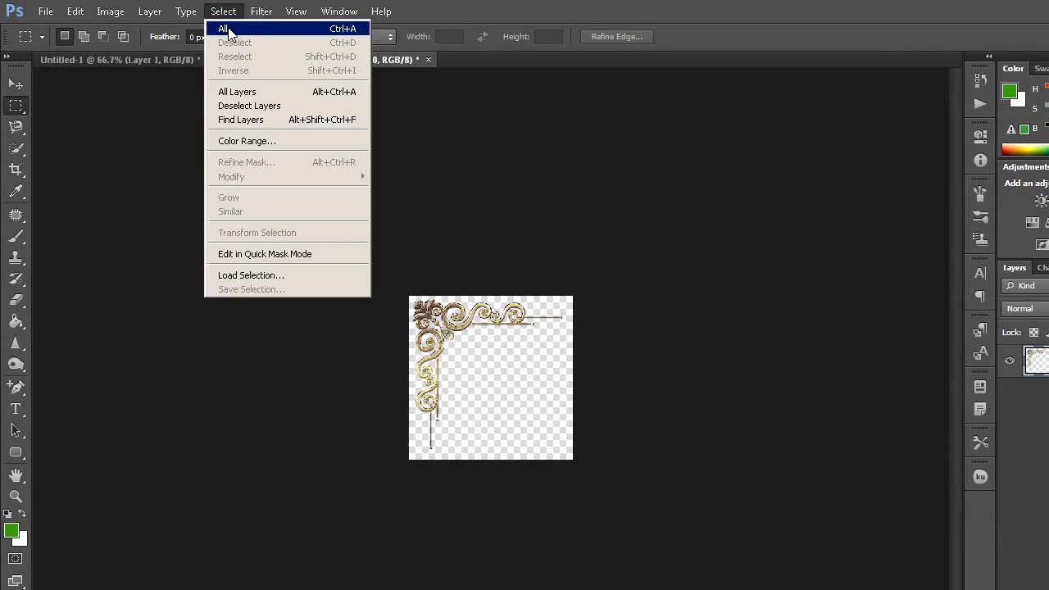
left_click(227, 29)
left_click(76, 11)
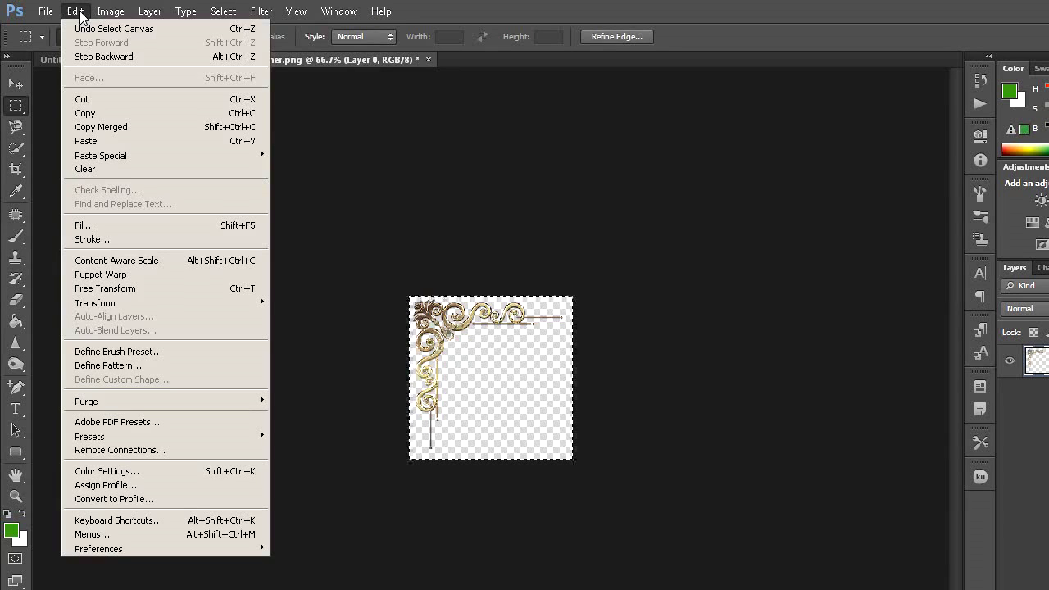
left_click(85, 113)
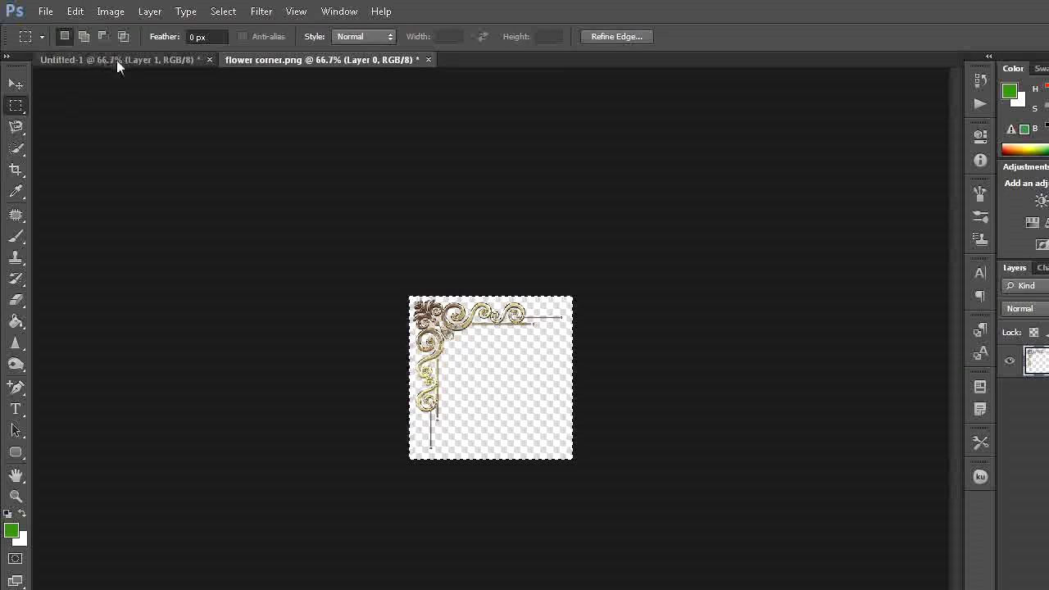
- Paste the corner ornament into Untitled-1 as Layer 2
left_click(116, 60)
left_click(75, 11)
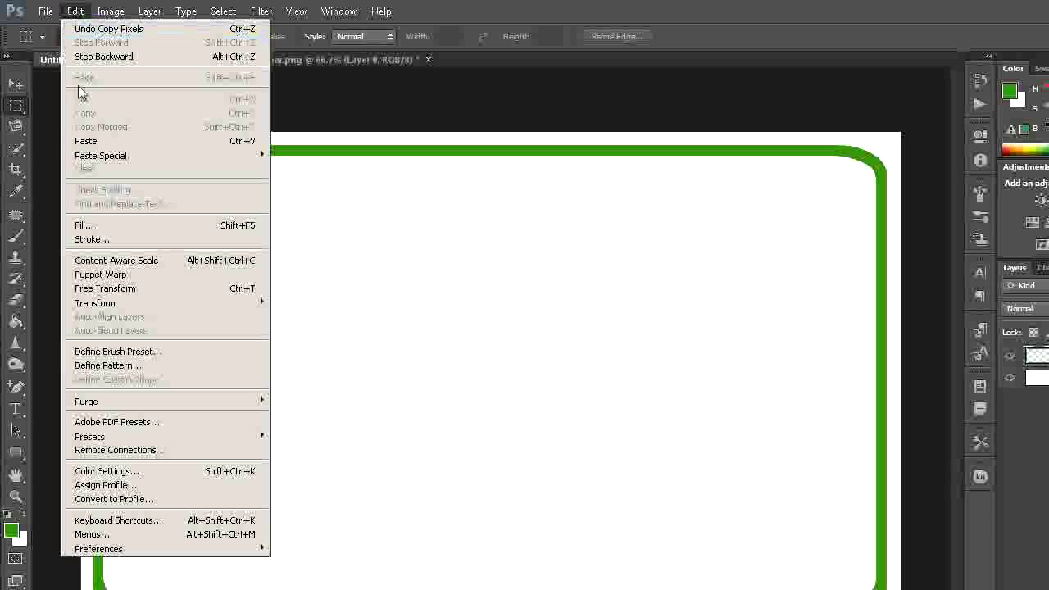
left_click(85, 141)
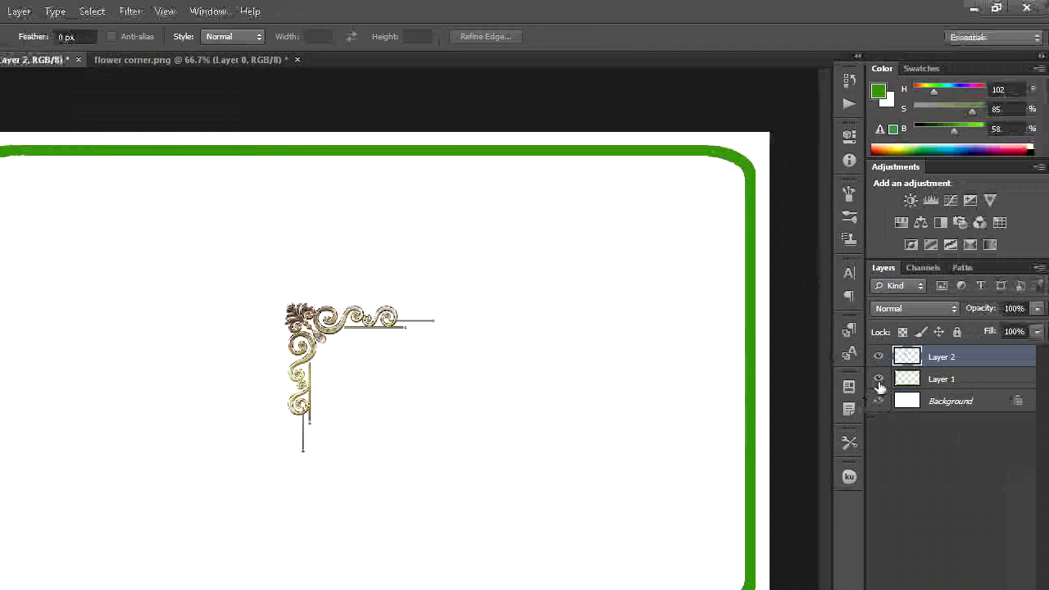
- Hide the green border layer and move the ornament into the top-left corner
left_click(878, 380)
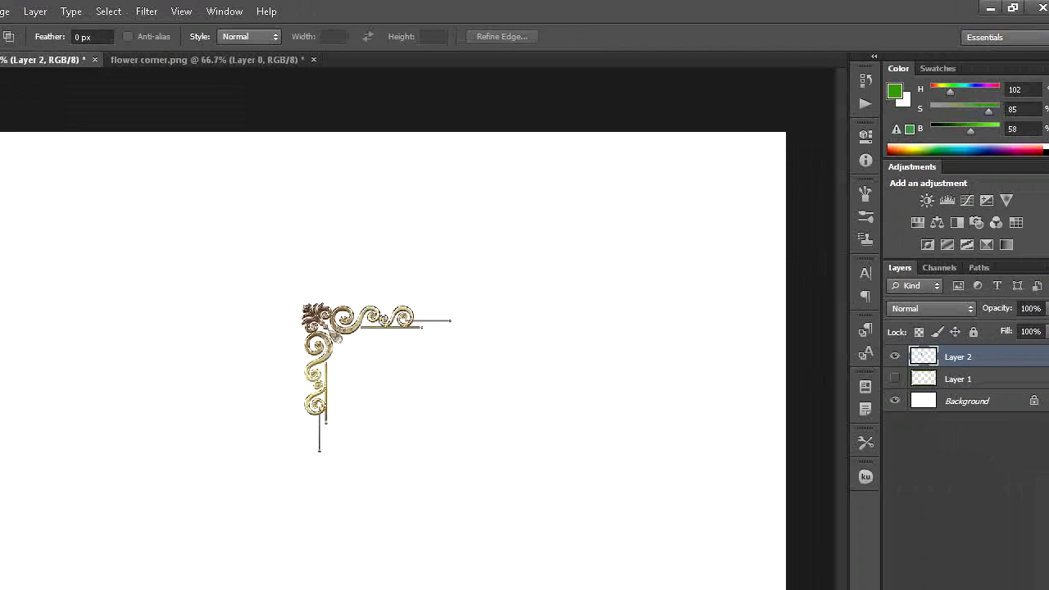
left_click(15, 82)
mouse_move(451, 324)
left_mouse_down()
mouse_move(248, 232)
mouse_move(133, 168)
mouse_move(127, 153)
left_mouse_up()
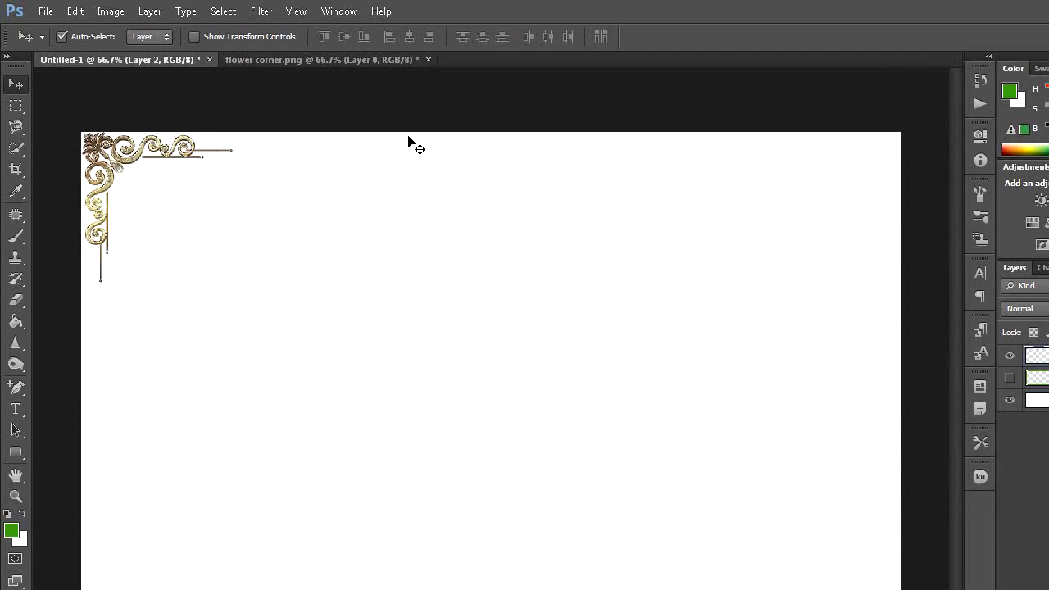
- Duplicate the ornament, rotate the copy 180° and place it bottom-right
key("ctrl+j")
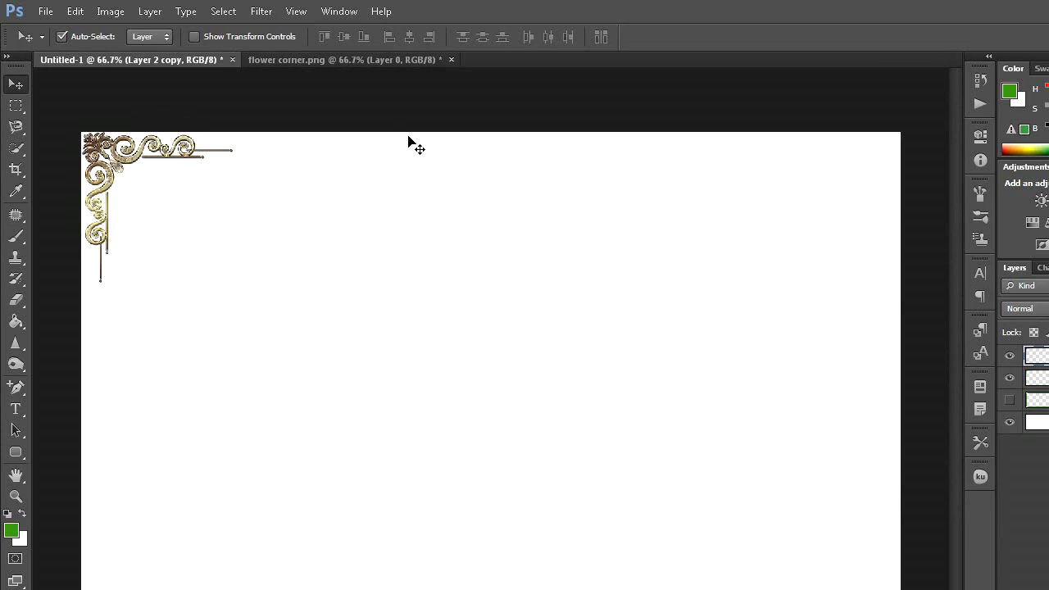
left_click(75, 11)
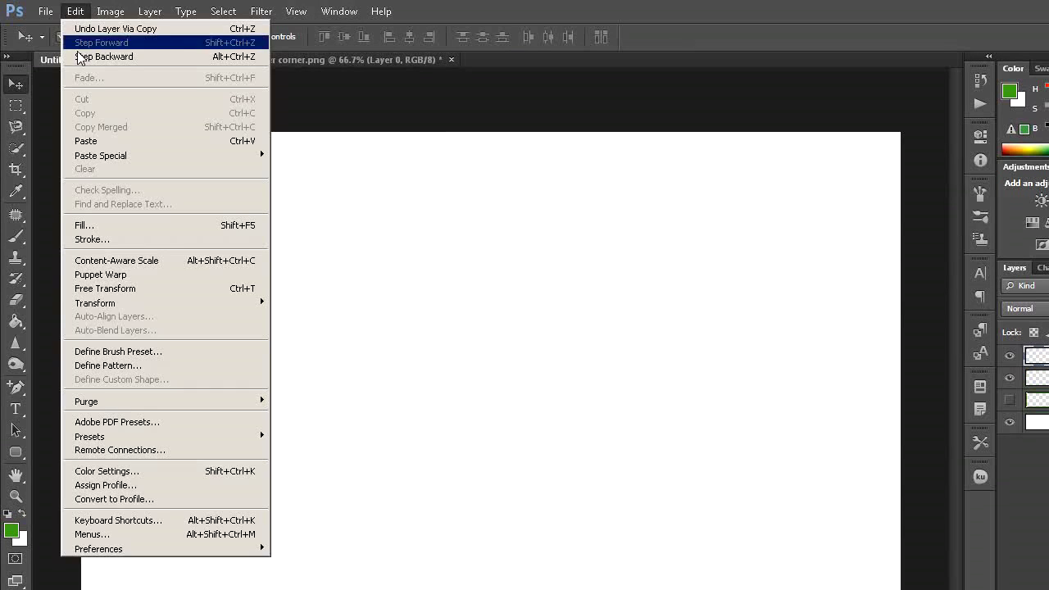
mouse_move(95, 303)
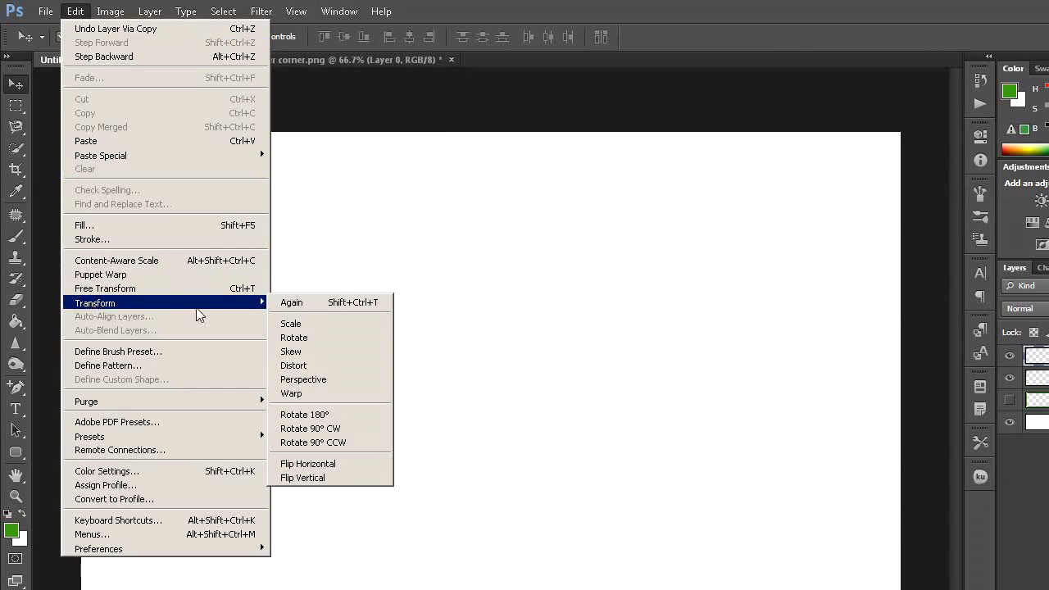
left_click(330, 415)
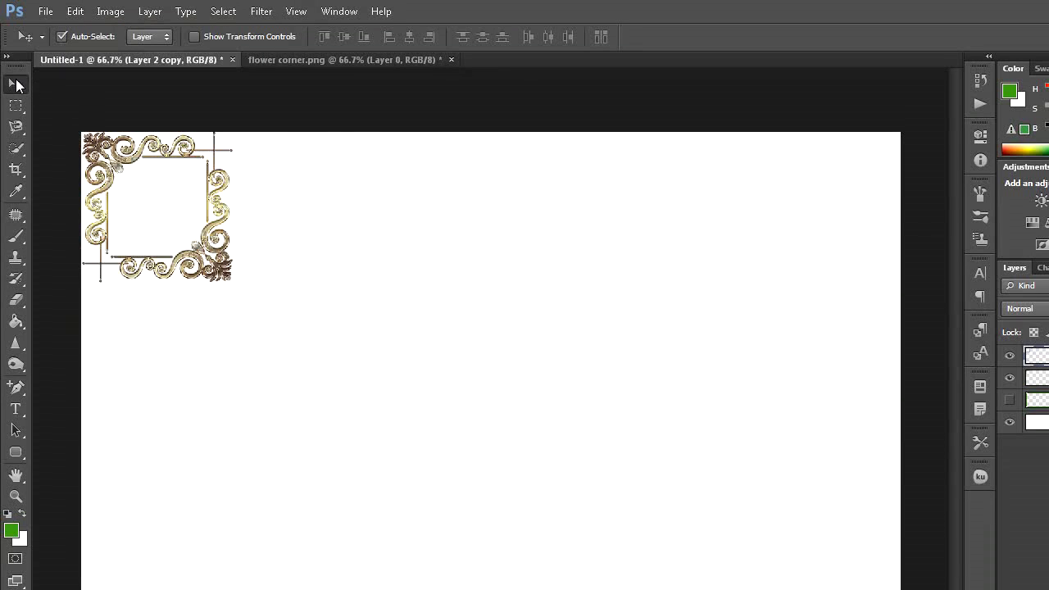
mouse_move(210, 245)
left_mouse_down()
mouse_move(783, 435)
mouse_move(774, 454)
mouse_move(782, 446)
left_mouse_up()
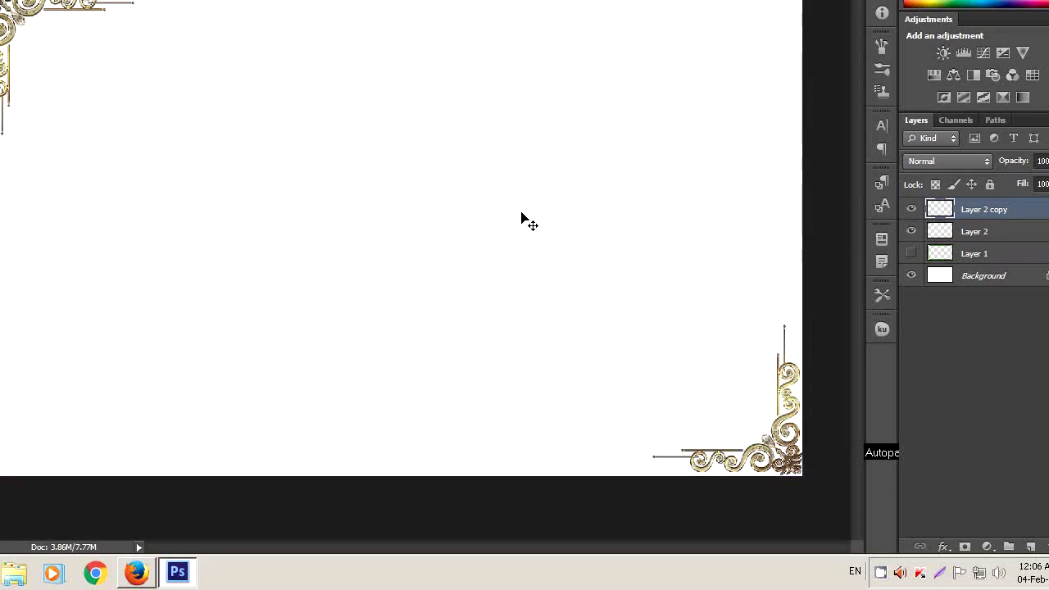
- Duplicate the ornament, flip it vertically and place it in the top-right corner
key("ctrl+j")
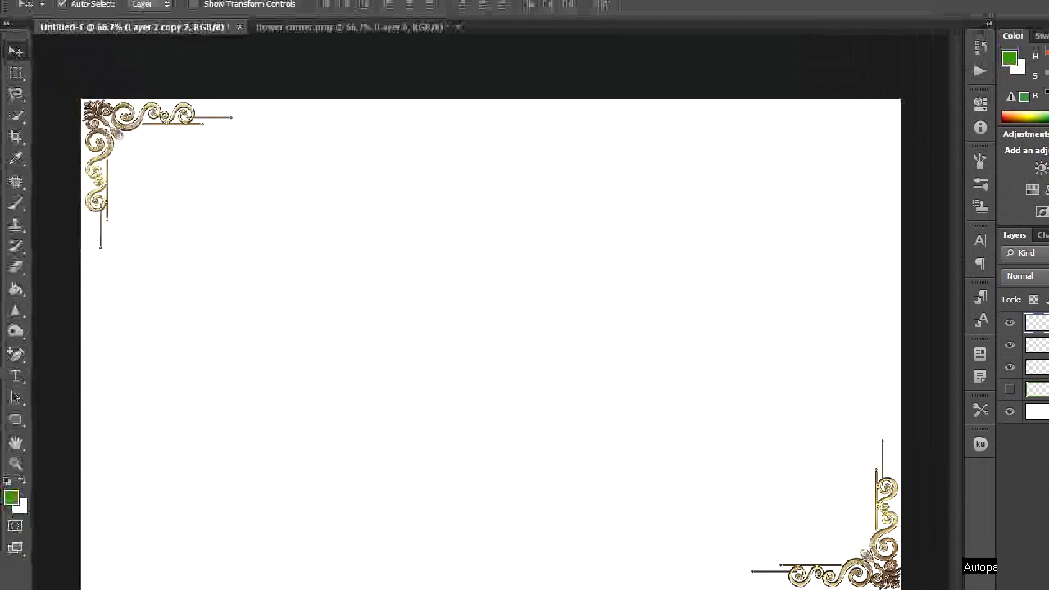
left_click(75, 11)
mouse_move(95, 253)
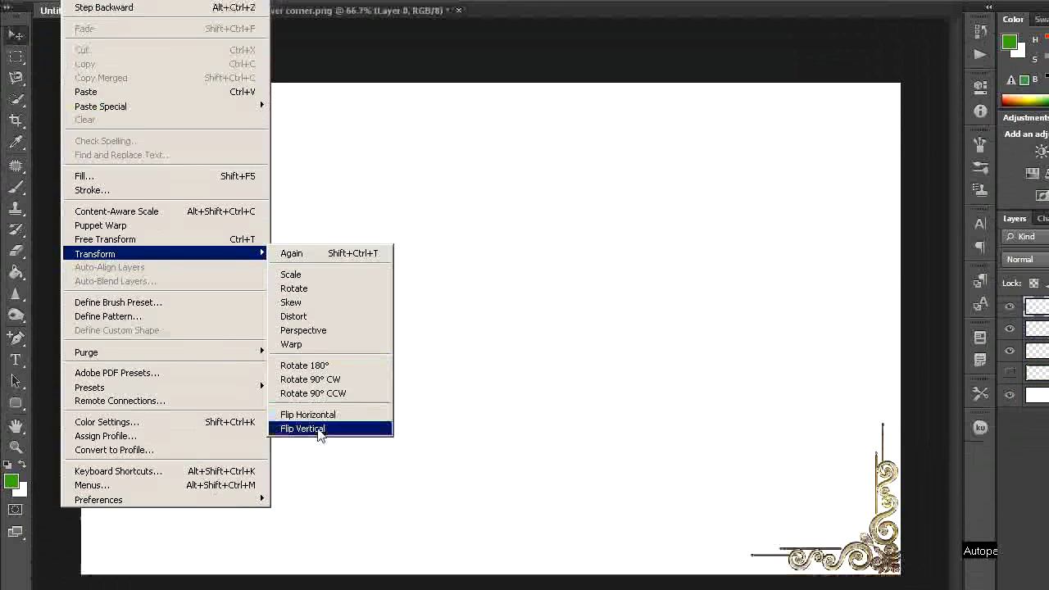
left_click(313, 478)
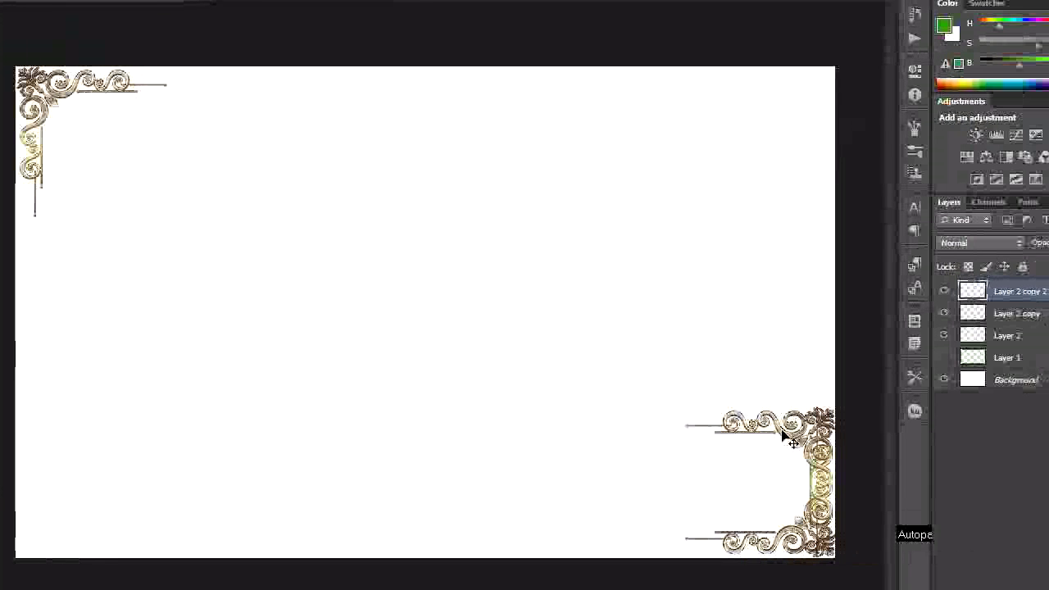
left_click_drag(789, 433, 784, 169)
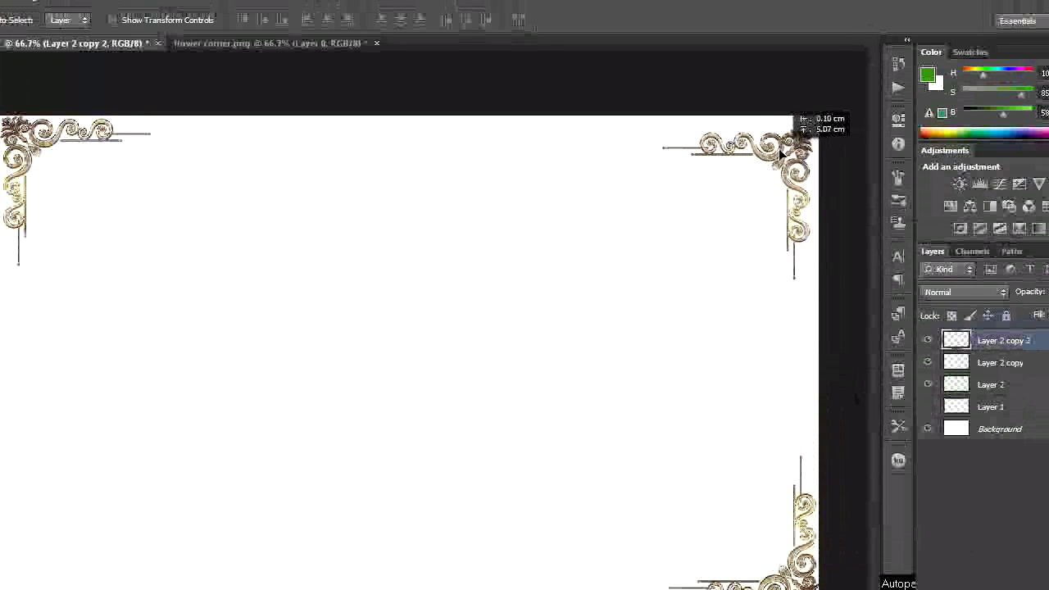
left_click_drag(783, 170, 771, 163)
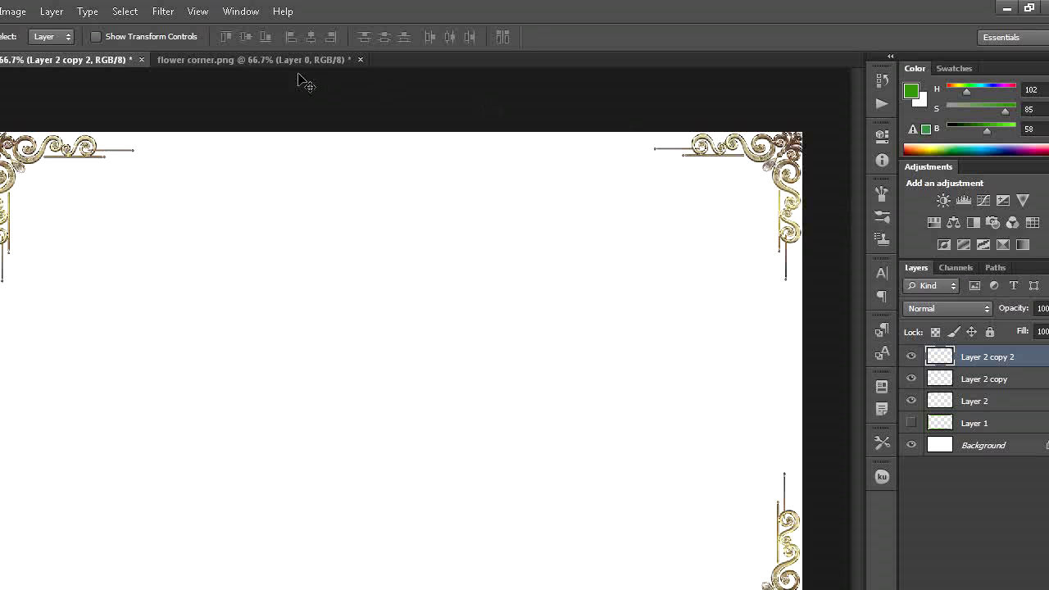
- Duplicate the ornament again and place the copy in the bottom-left corner
key("ctrl+j")
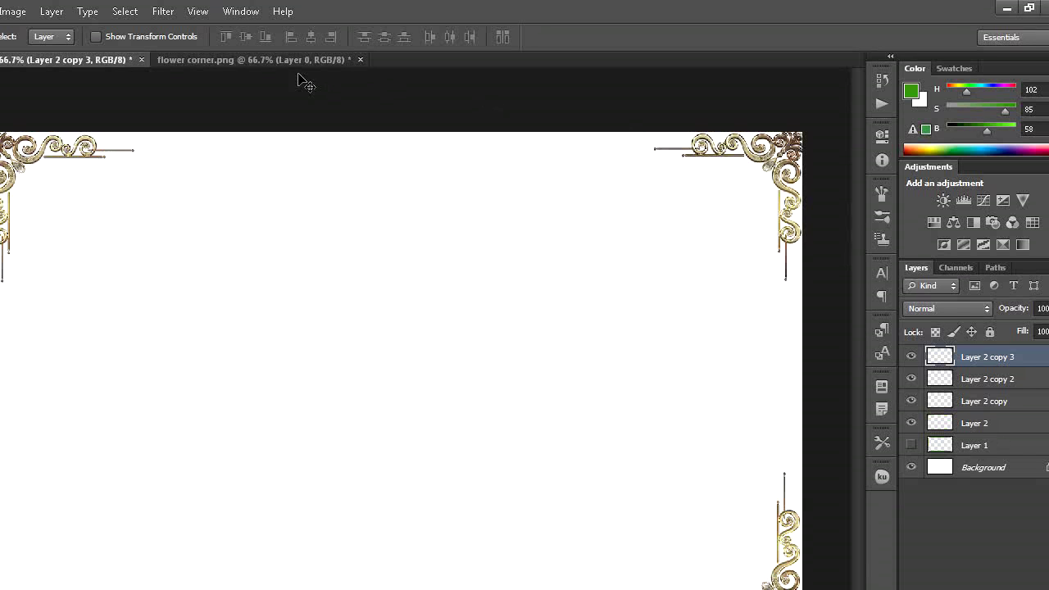
left_click(75, 11)
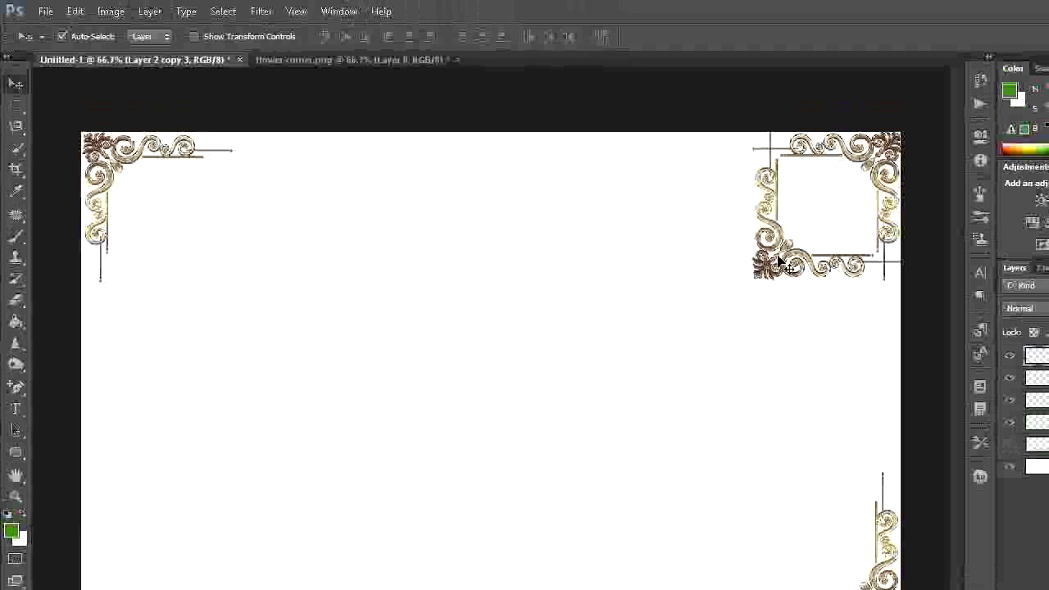
left_click_drag(781, 262, 171, 438)
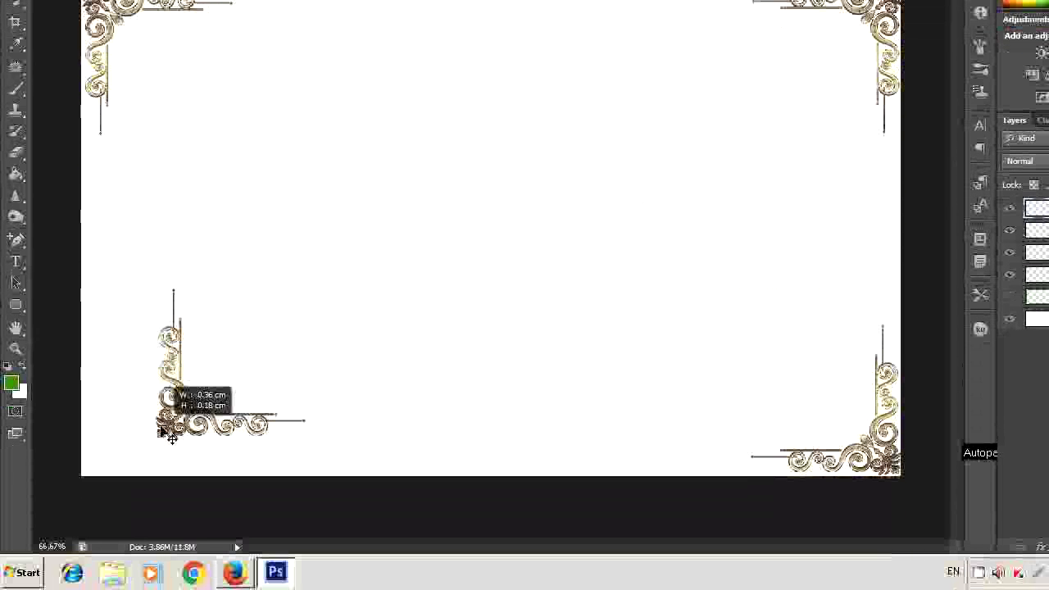
left_click_drag(191, 419, 118, 455)
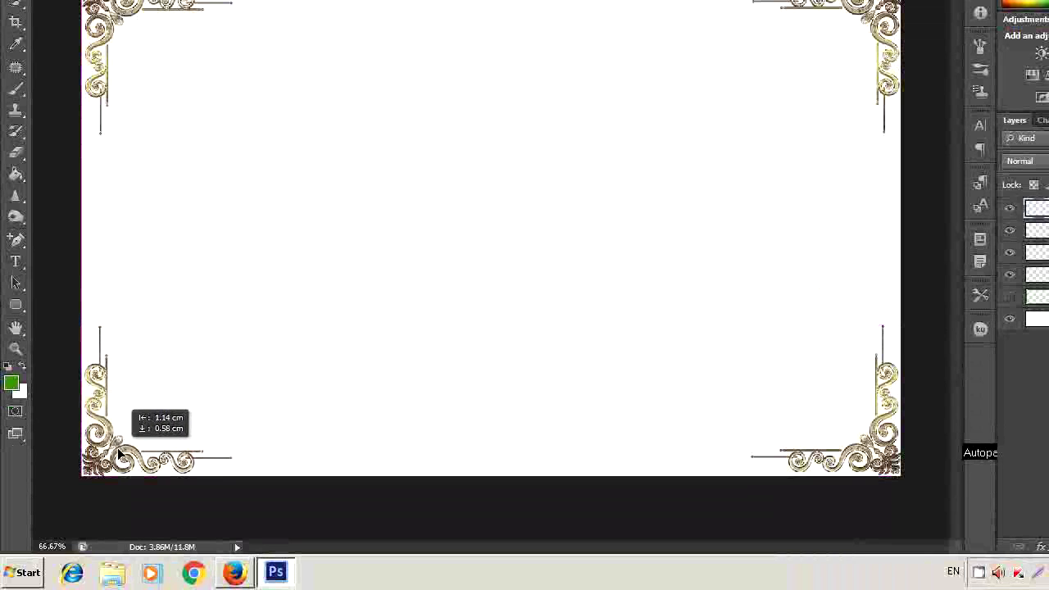
left_click_drag(119, 455, 119, 454)
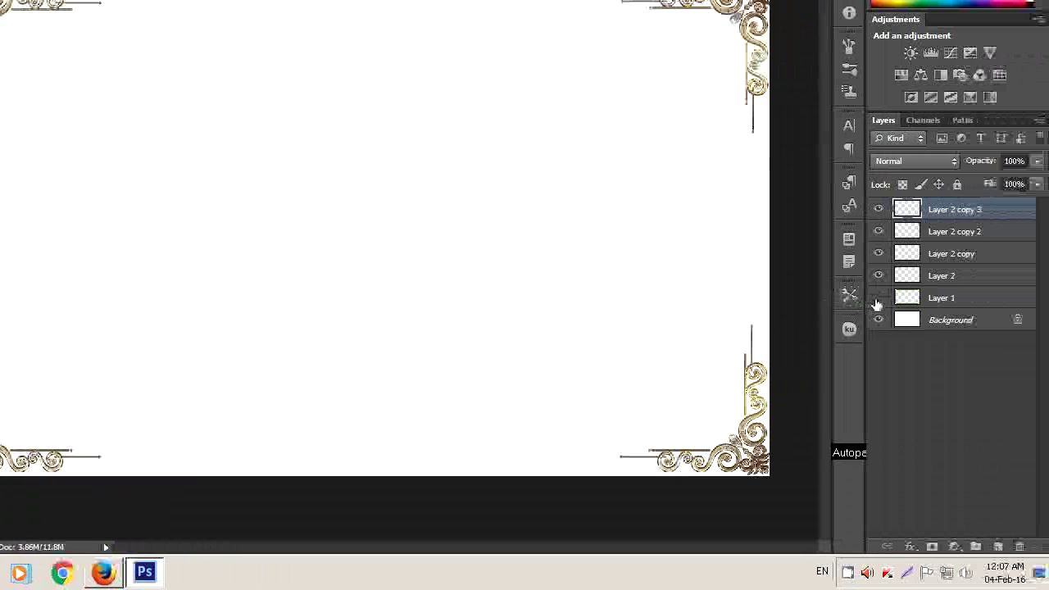
- Show and select Layer 1, then erase the green under the top-left flourishes
left_click(878, 298)
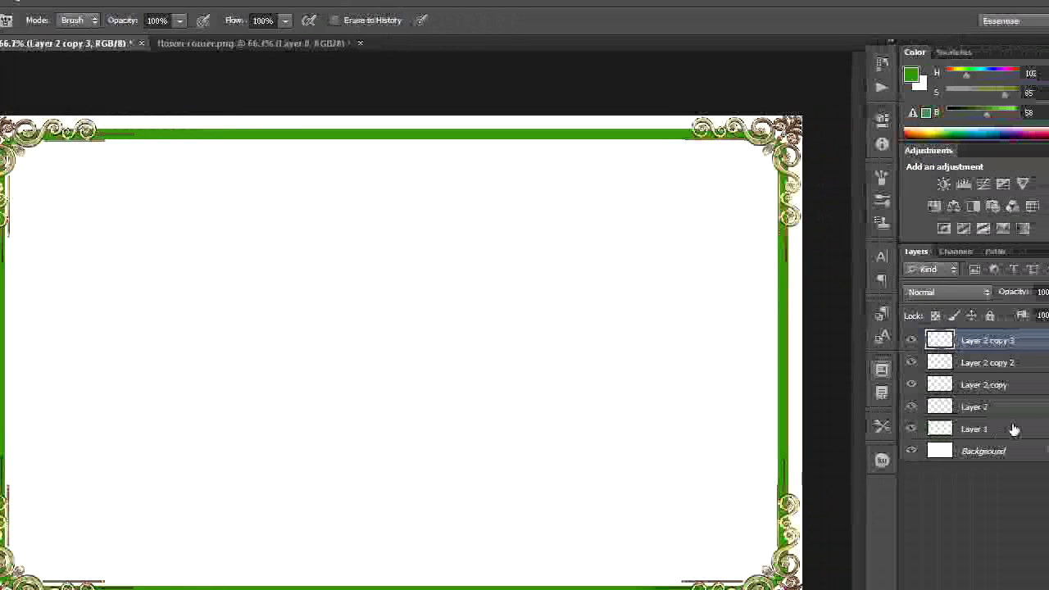
left_click(982, 429)
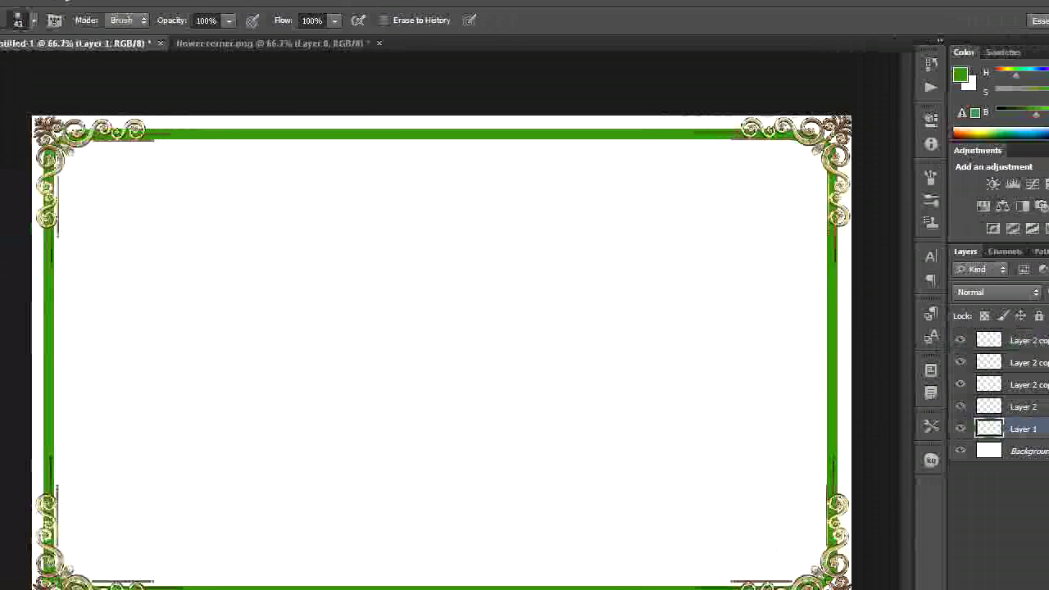
right_click(16, 284)
left_click(72, 284)
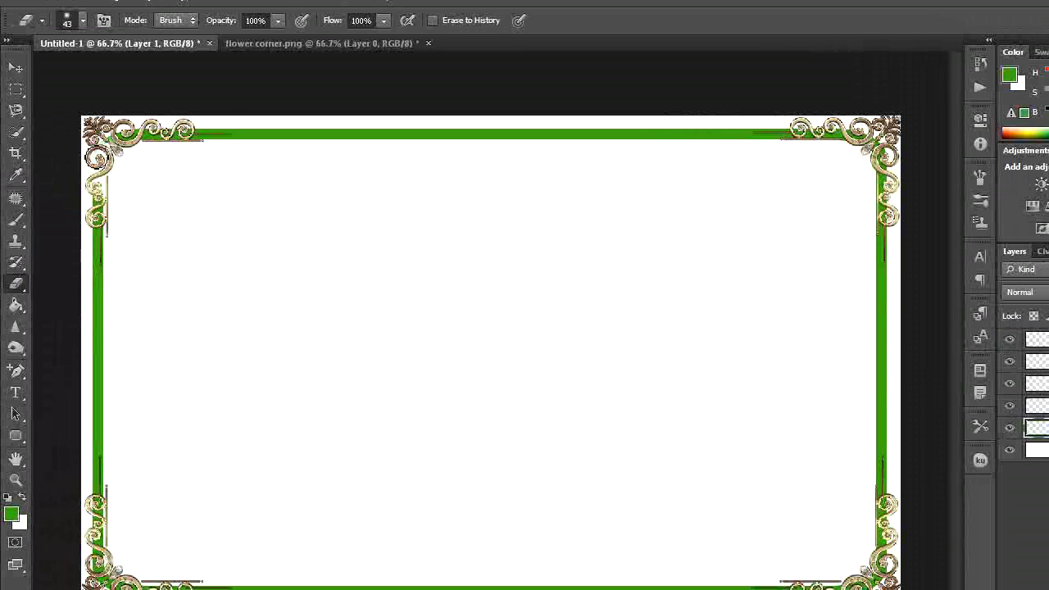
mouse_move(123, 153)
left_mouse_down()
mouse_move(173, 159)
mouse_move(184, 141)
left_mouse_up()
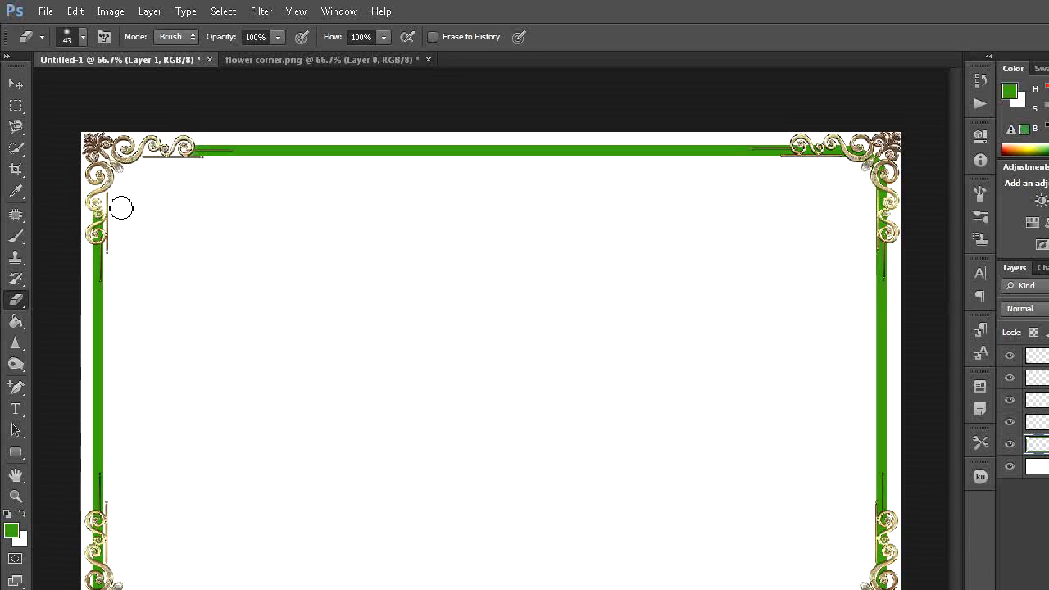
left_click_drag(97, 232, 88, 199)
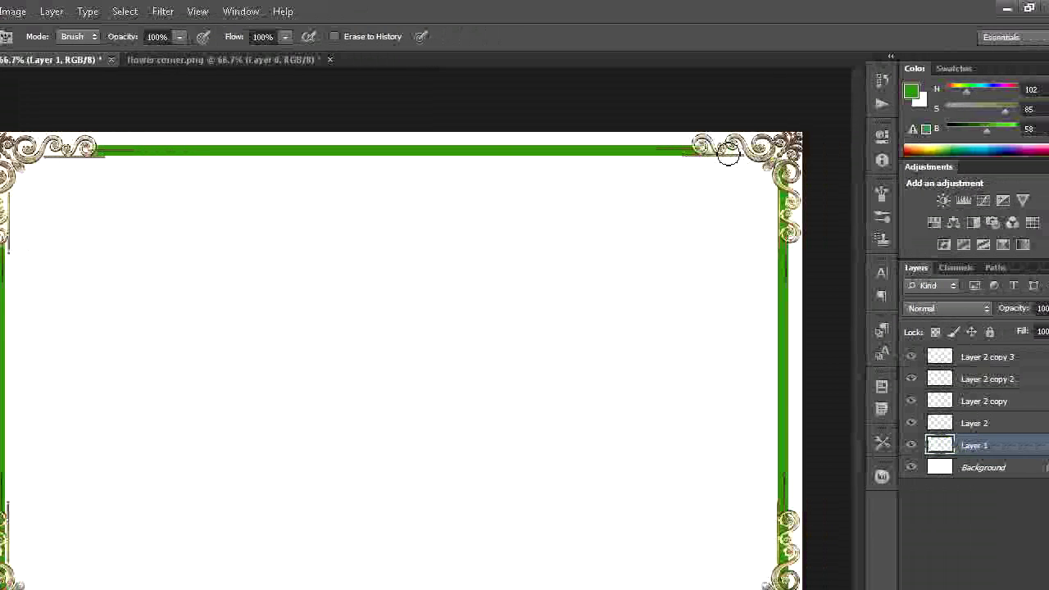
- Erase the green border under the top-right and bottom-left ornaments
mouse_move(768, 185)
left_mouse_down()
mouse_move(775, 236)
mouse_move(769, 176)
mouse_move(736, 150)
left_mouse_up()
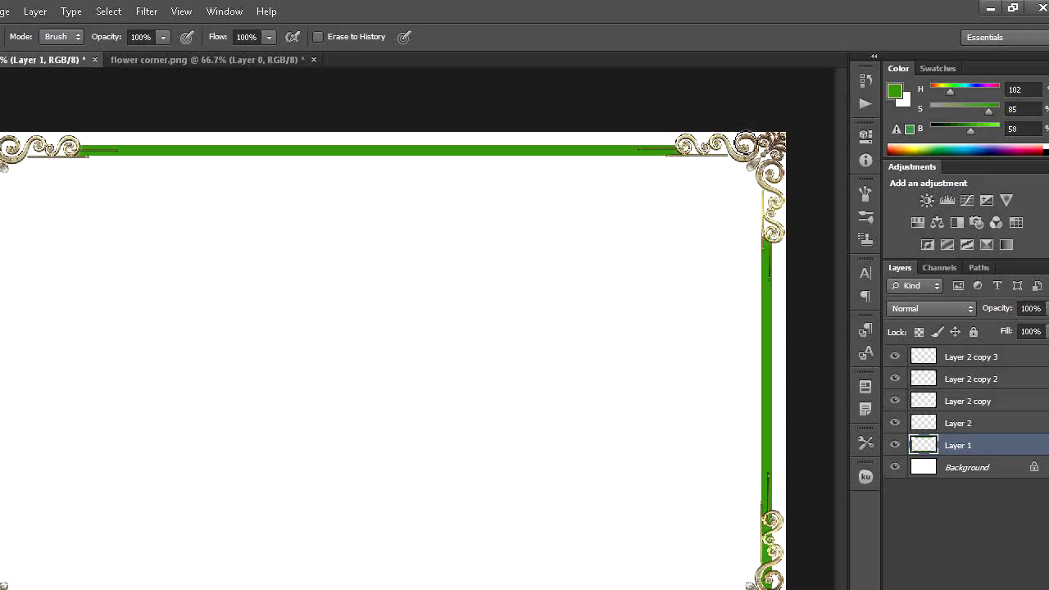
left_click(82, 38)
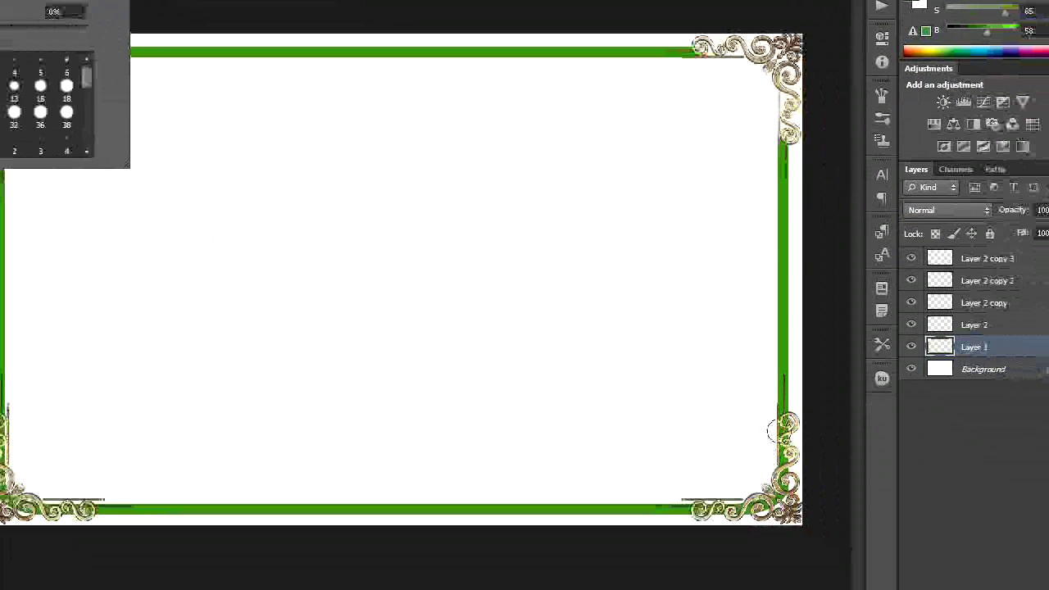
left_click(778, 430)
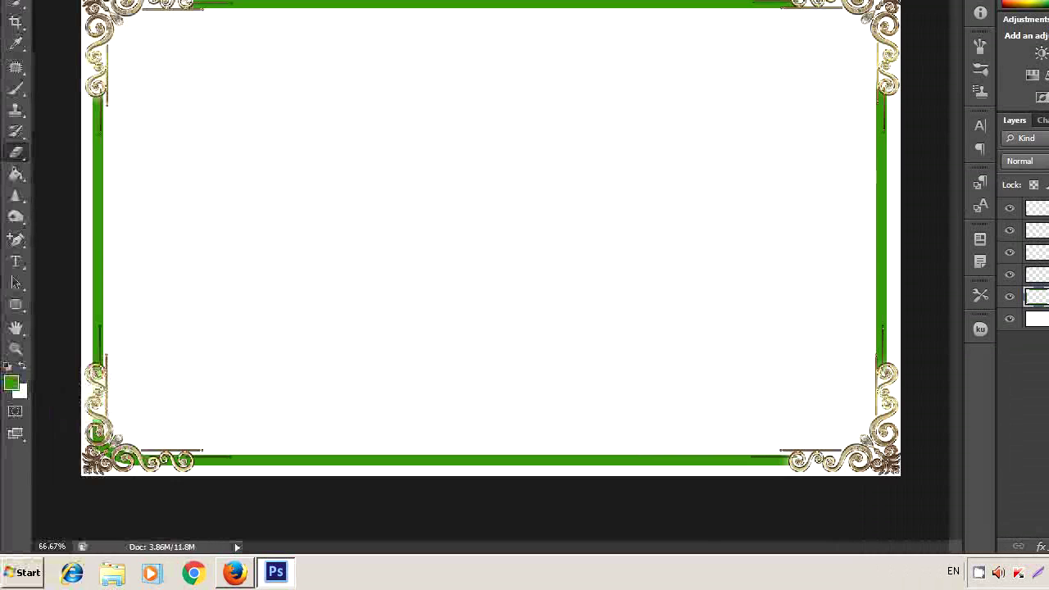
left_click_drag(96, 428, 155, 449)
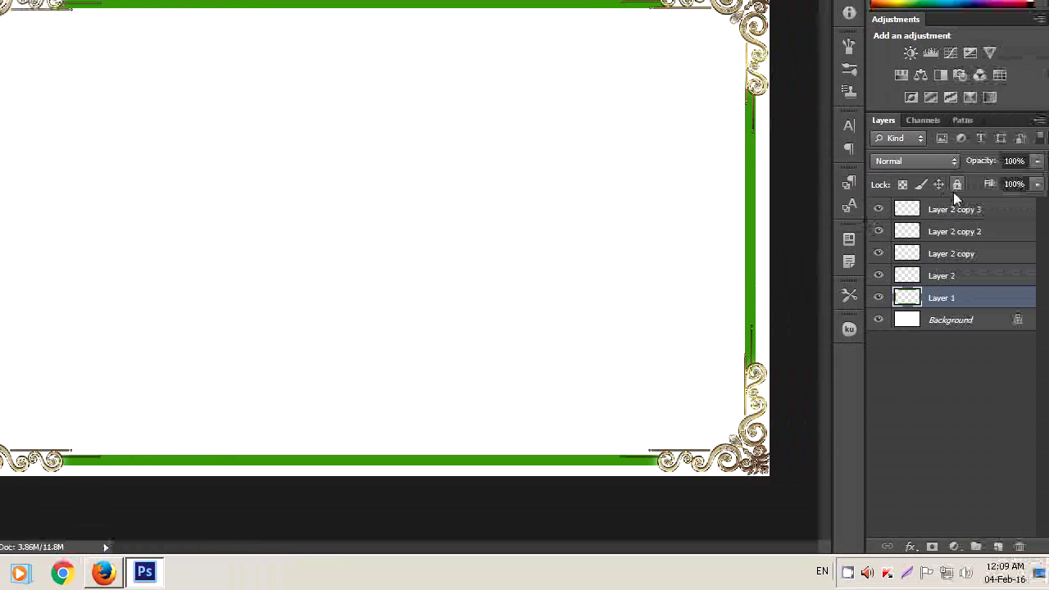
- Merge Layer 1 through Layer 2 copy 3 into a single frame layer
left_click(965, 210)
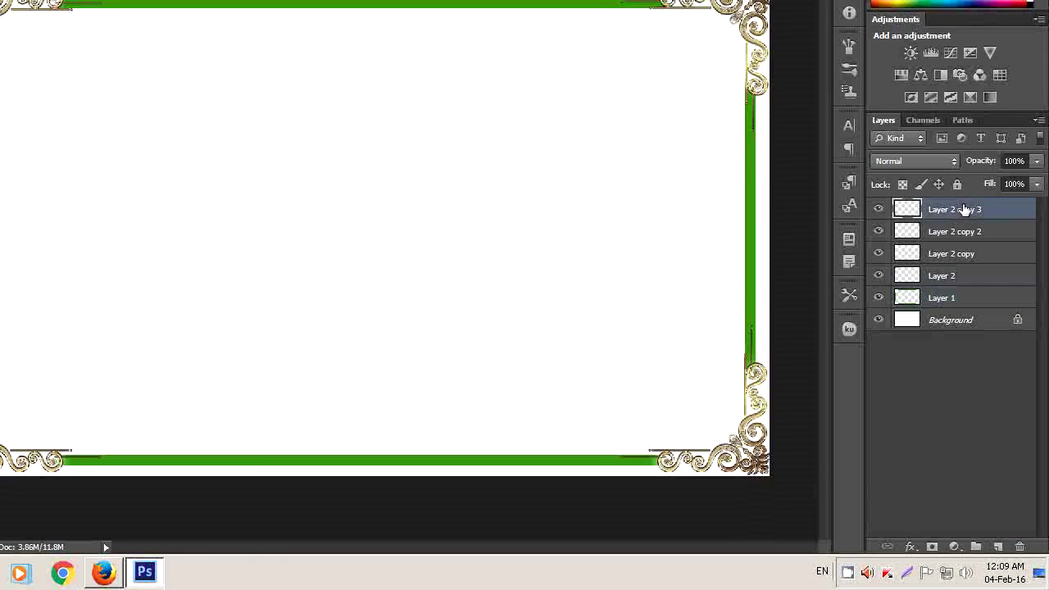
left_click(971, 298, "shift")
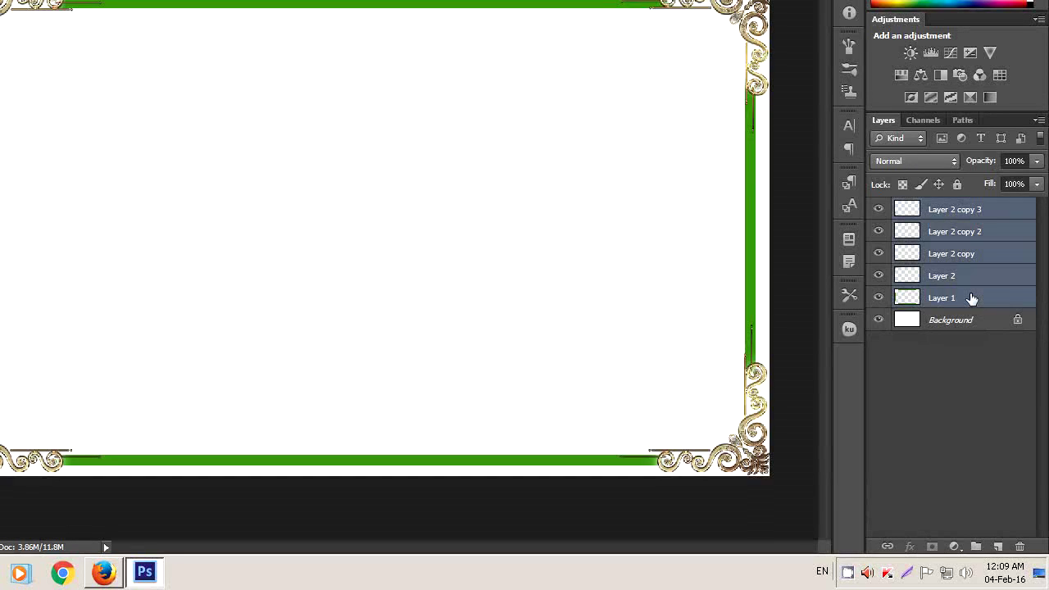
right_click(972, 298)
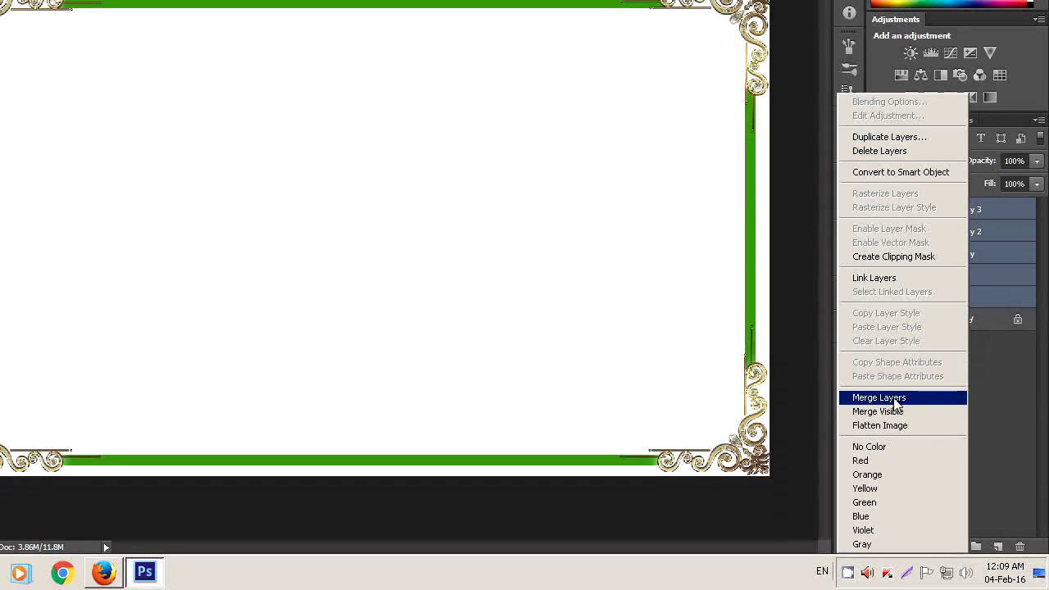
left_click(893, 397)
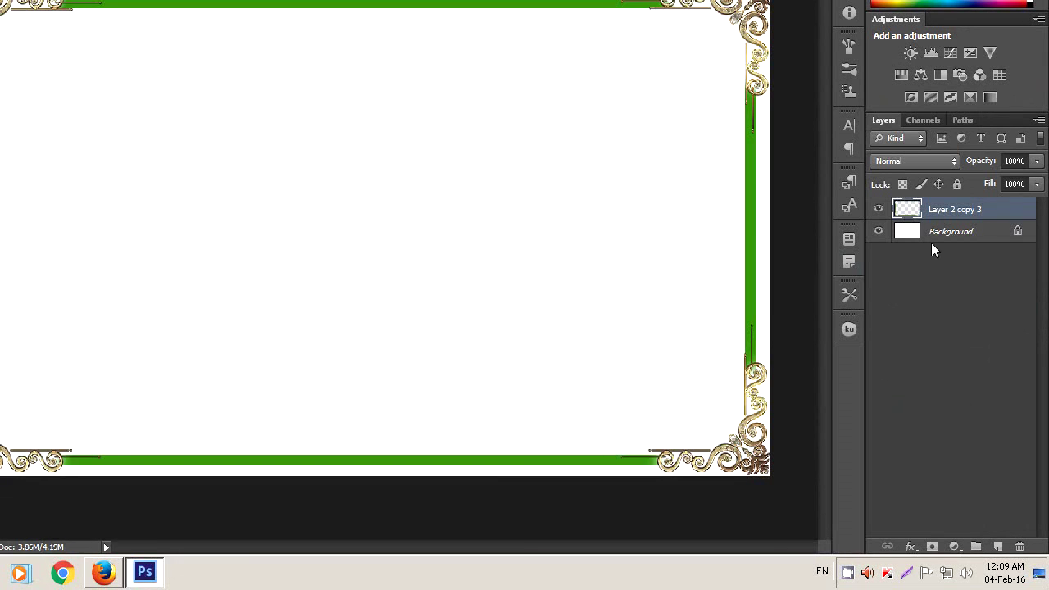
left_click(960, 233)
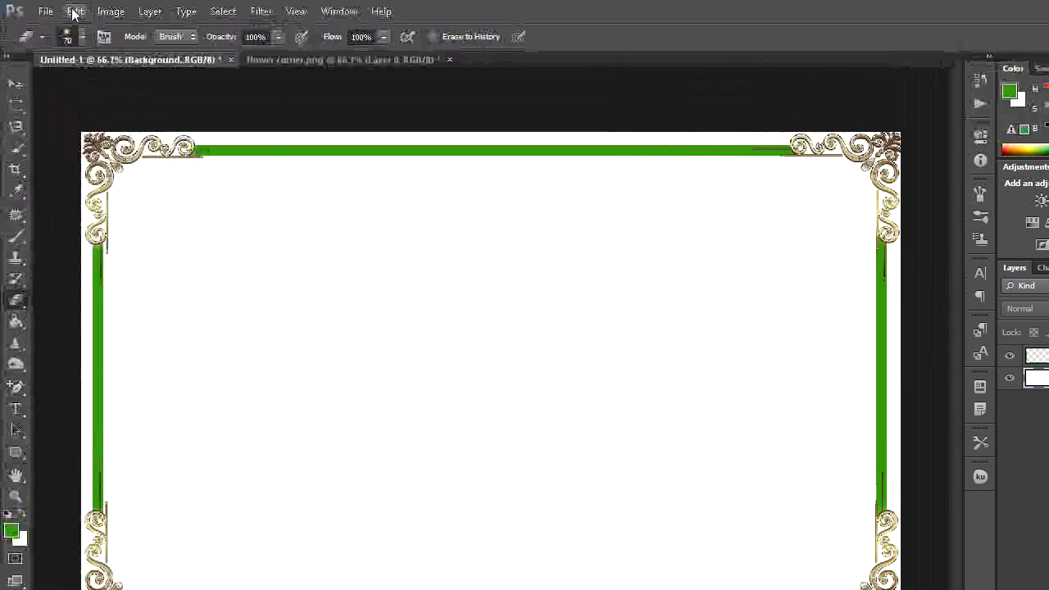
- Fill the Background with light blue 7d8fec and add an empty layer above the merged frame
left_click(75, 11)
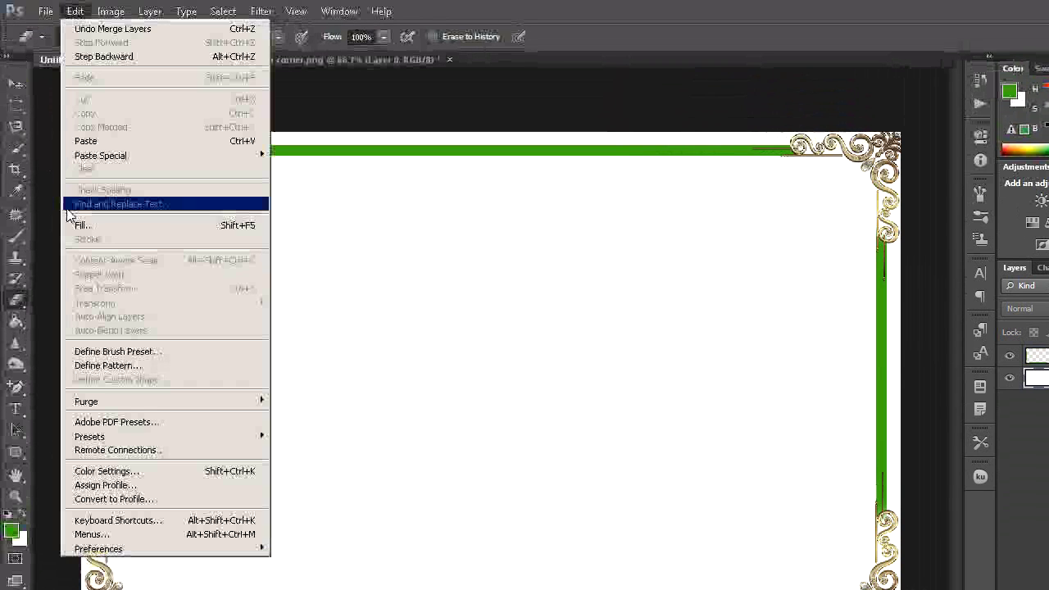
left_click(82, 225)
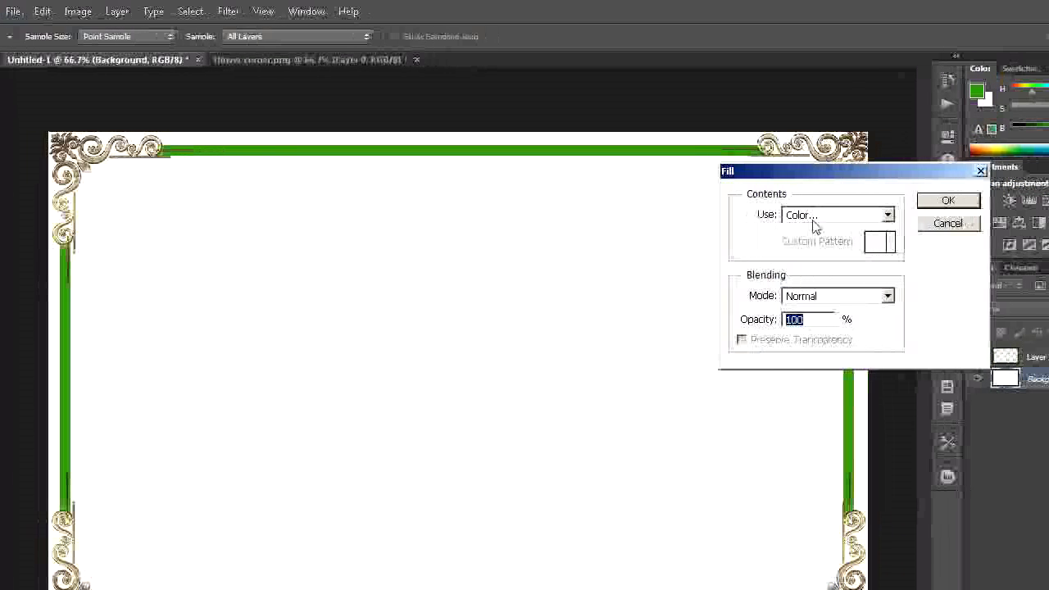
left_click(920, 214)
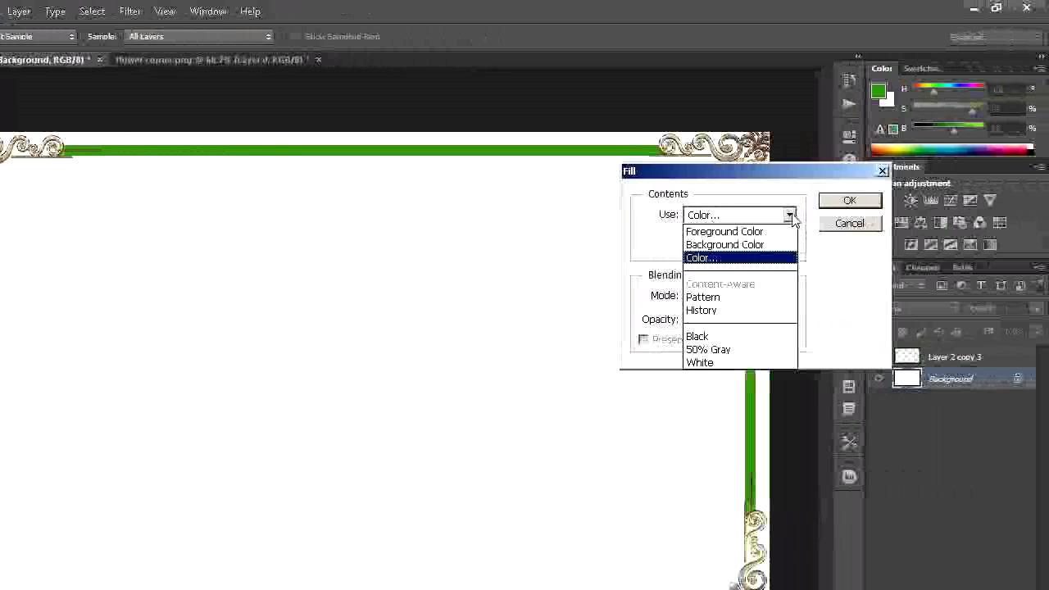
left_click(709, 259)
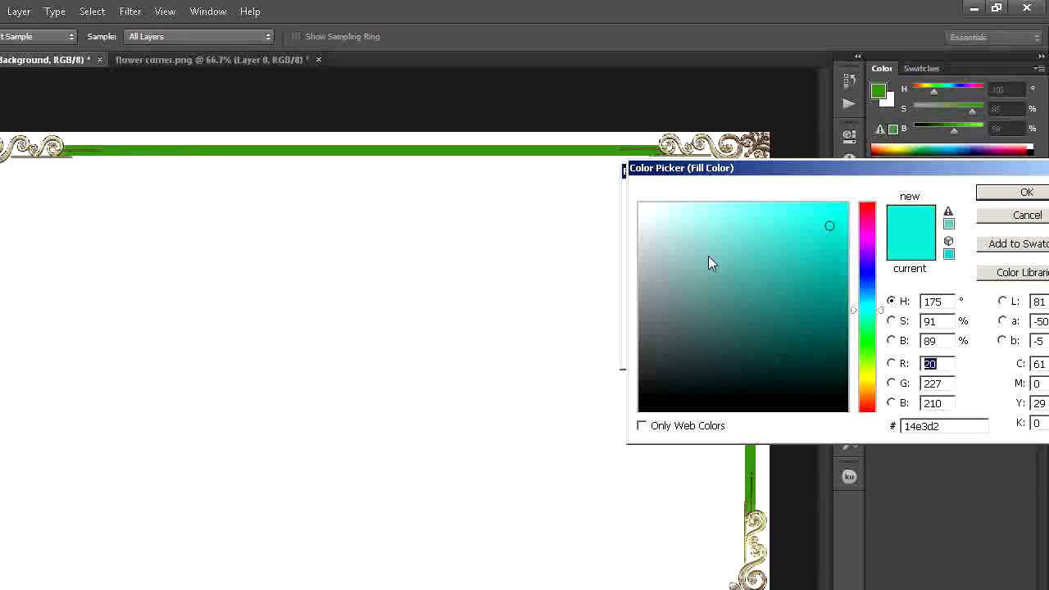
left_click(815, 285)
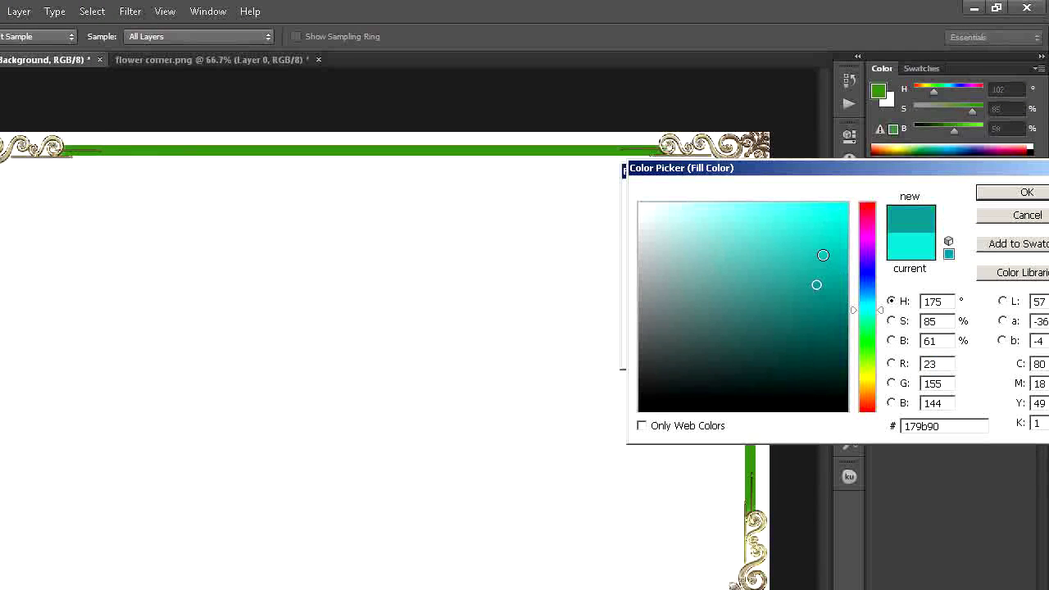
left_click(865, 278)
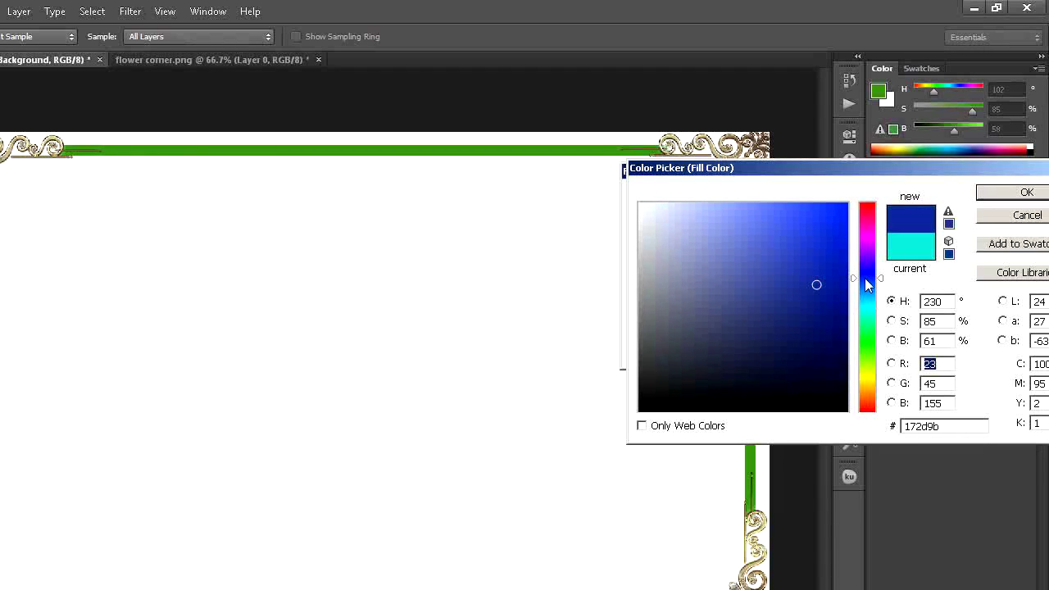
left_click(762, 248)
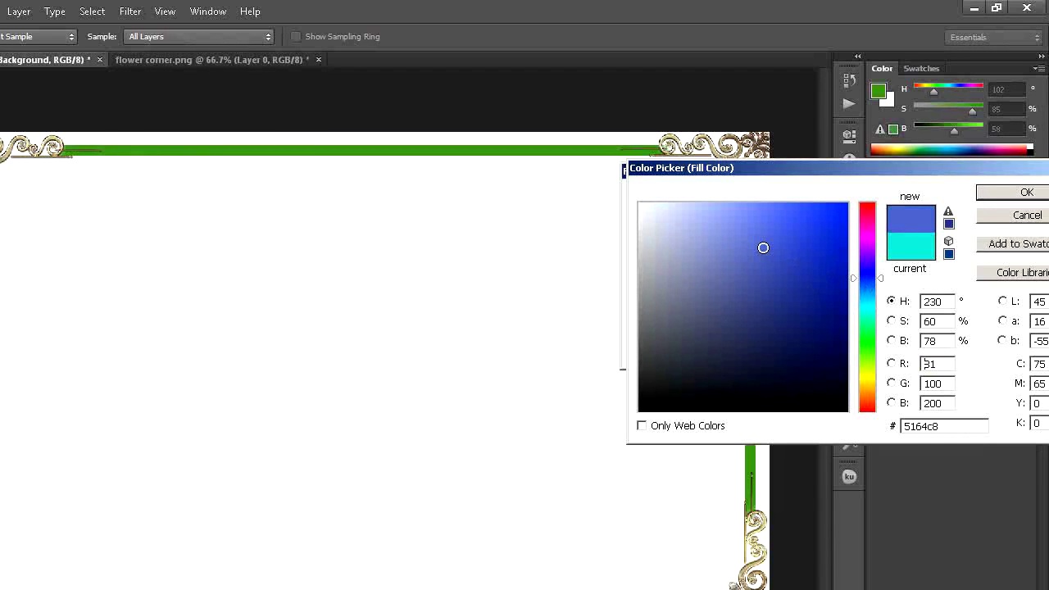
left_click(736, 218)
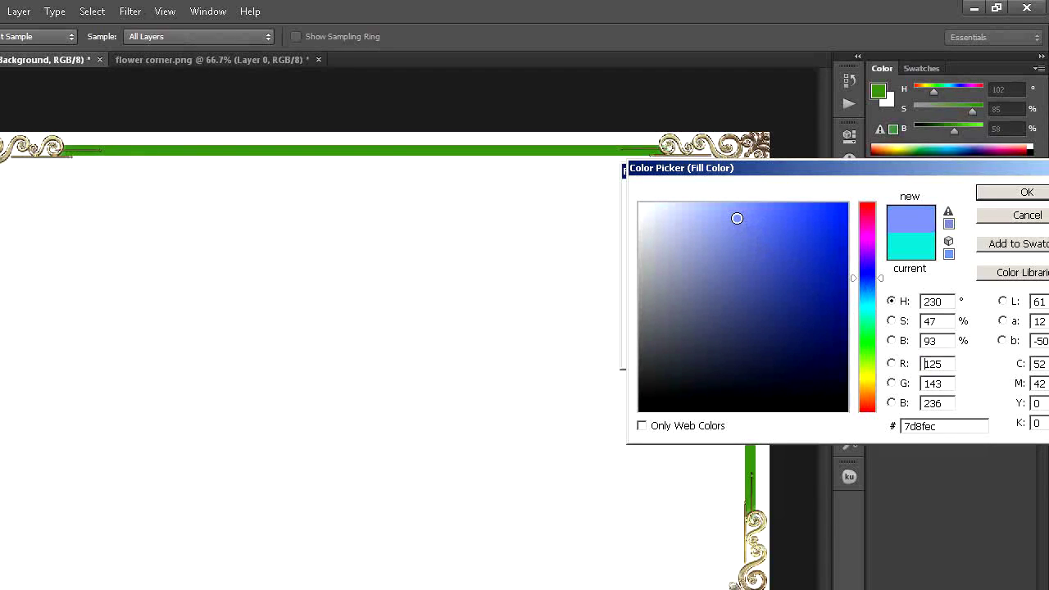
left_click(1003, 195)
left_click(865, 199)
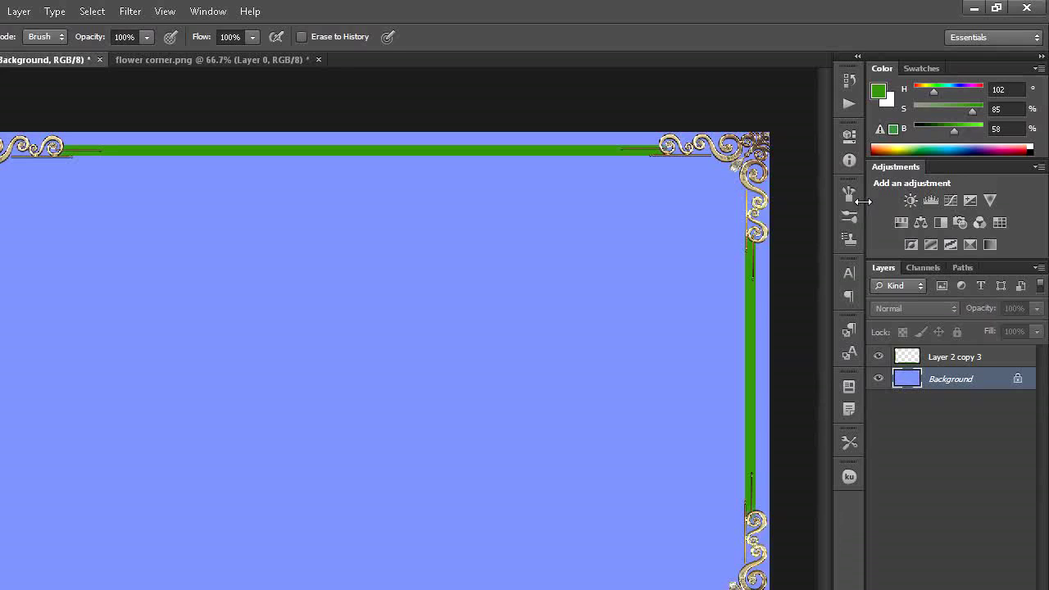
left_click(957, 357)
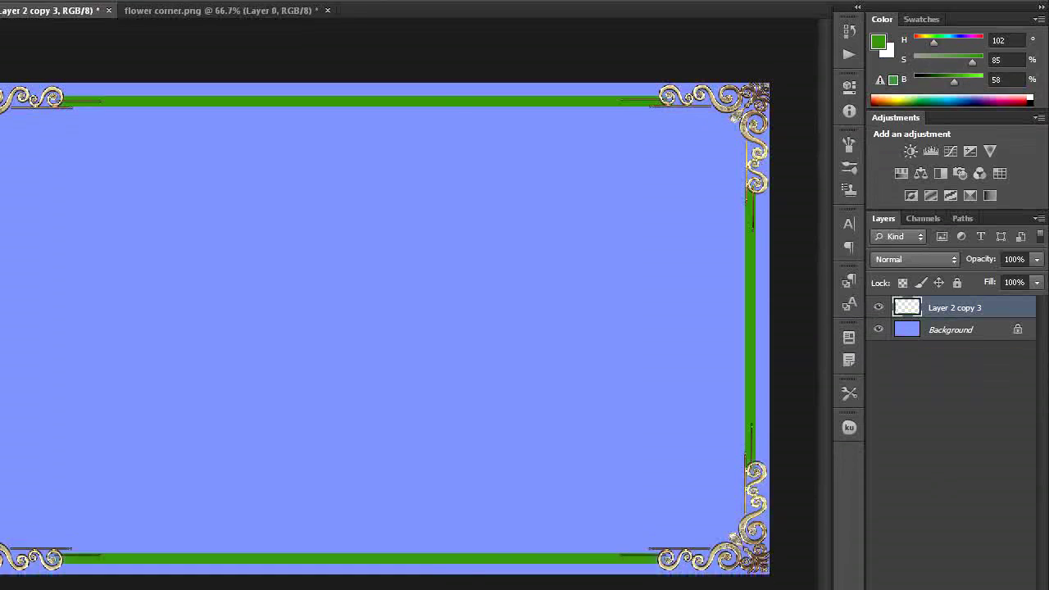
left_click(997, 546)
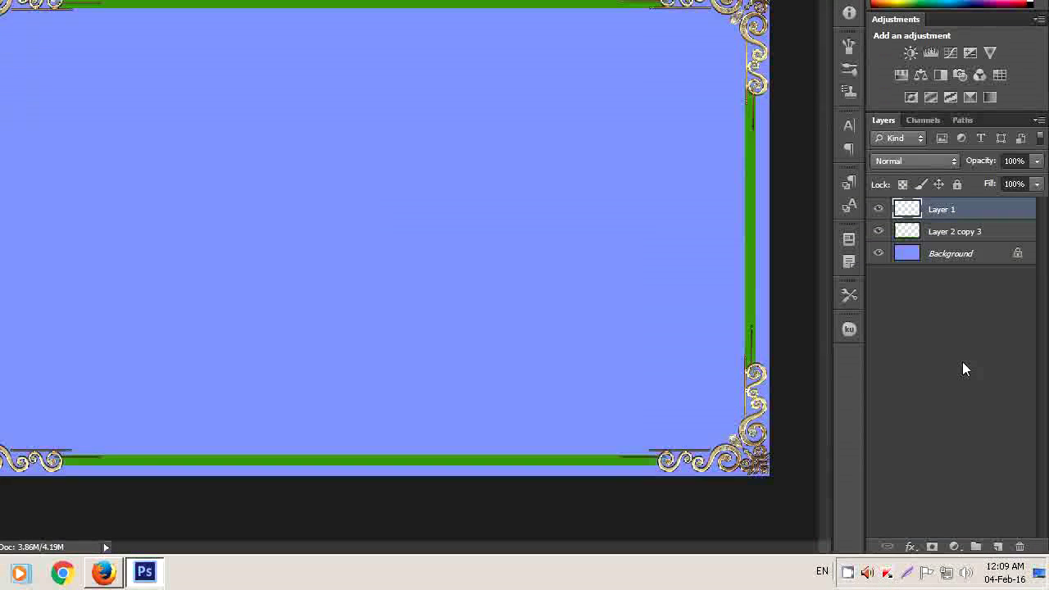
- Type the 24 pt title 'Certificate of Completion' near the top and nudge it left
left_click(16, 262)
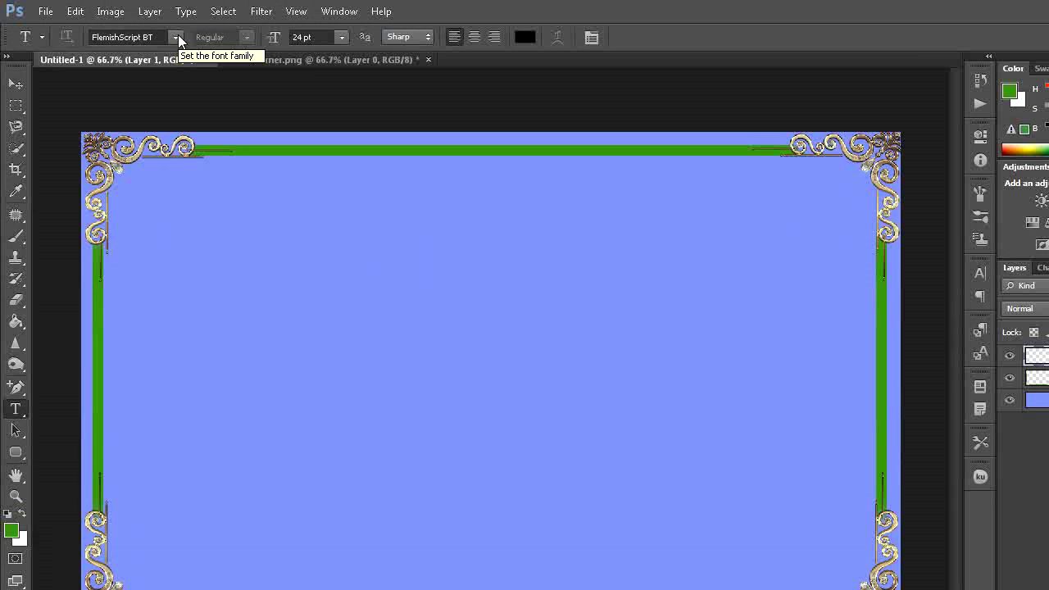
left_click(343, 37)
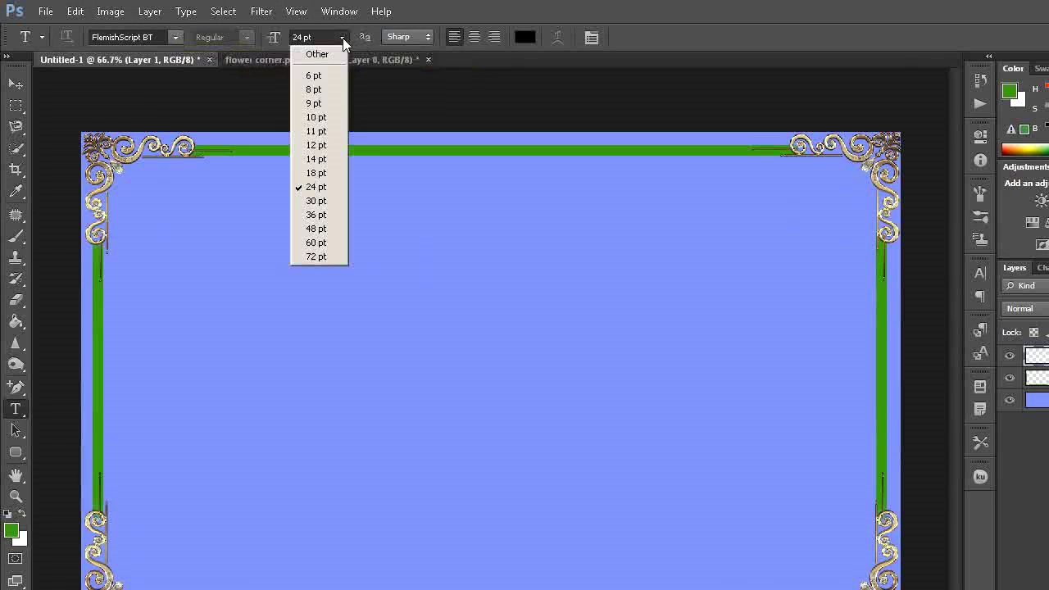
left_click(322, 174)
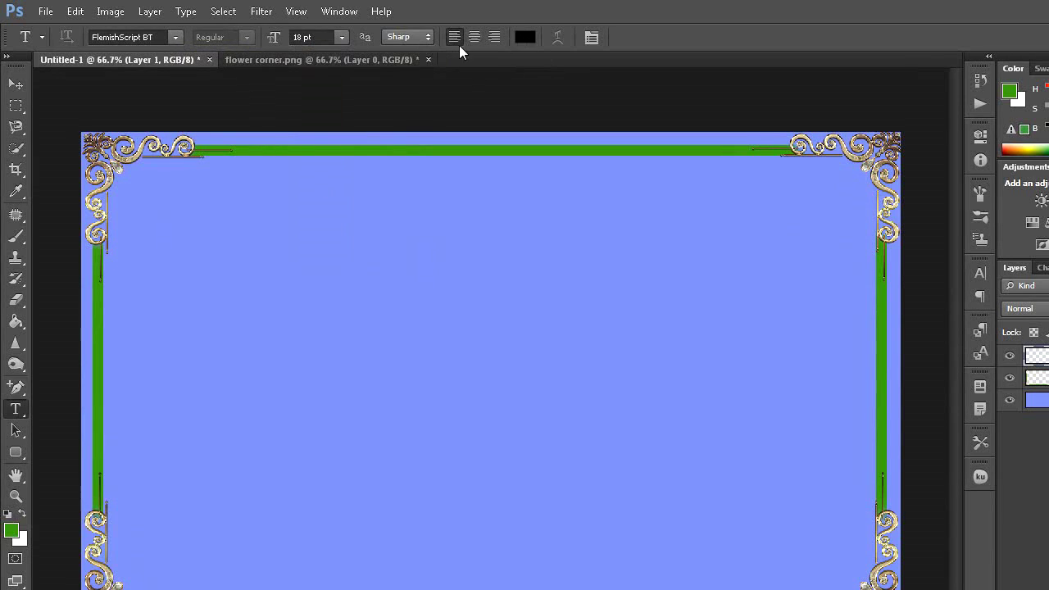
left_click(341, 37)
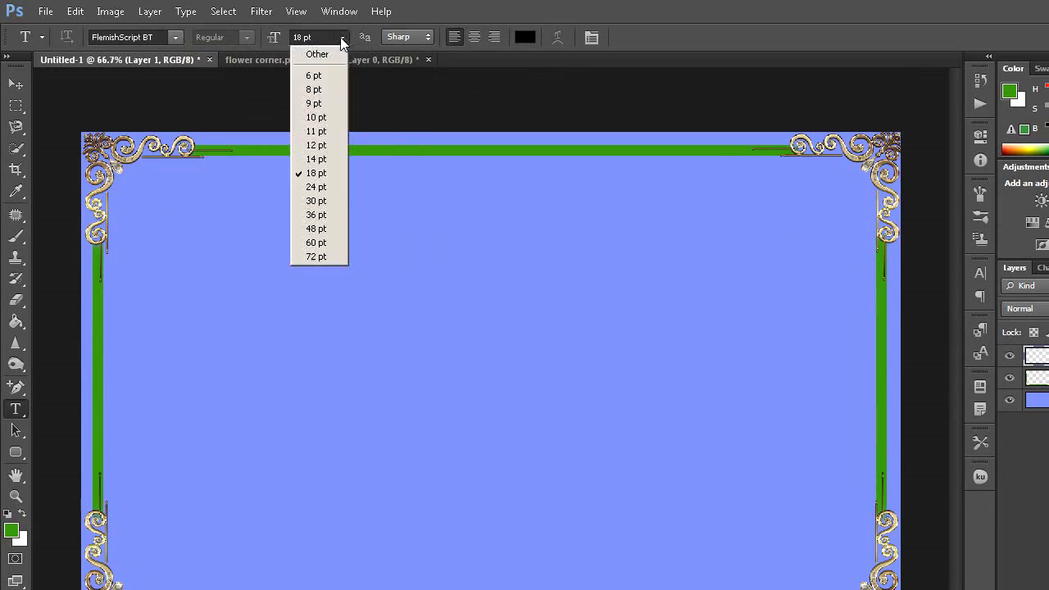
left_click(314, 188)
left_click(319, 230)
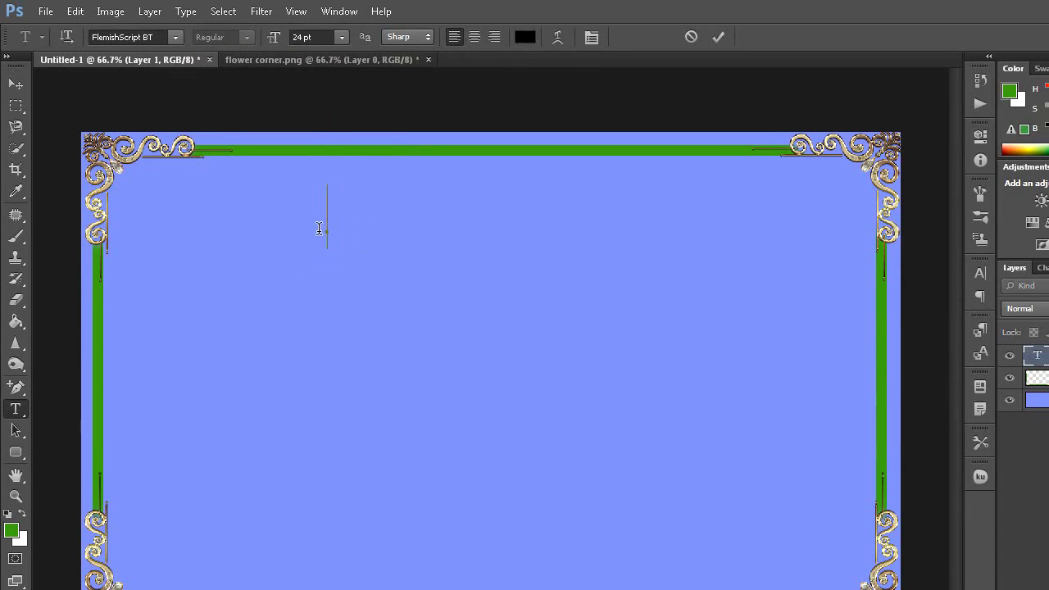
type("Certificate o")
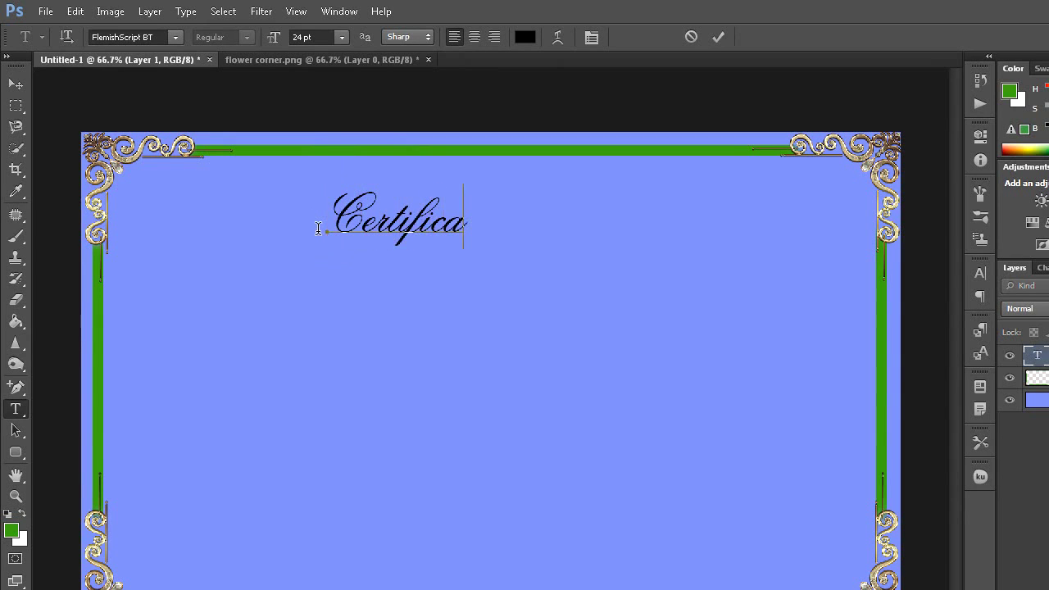
type("f Completion")
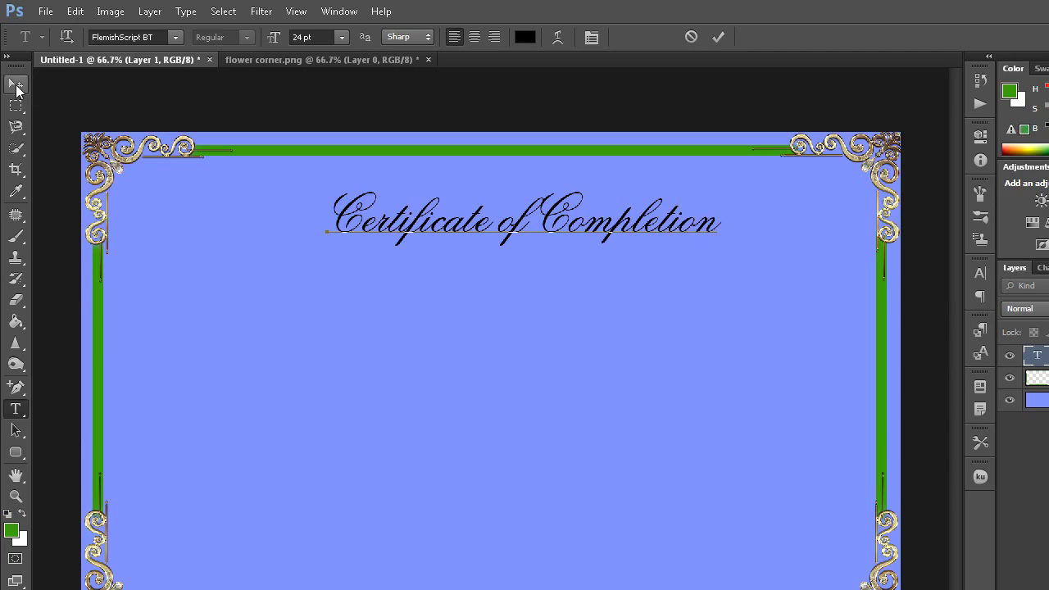
left_click(17, 85)
left_click_drag(505, 243, 479, 229)
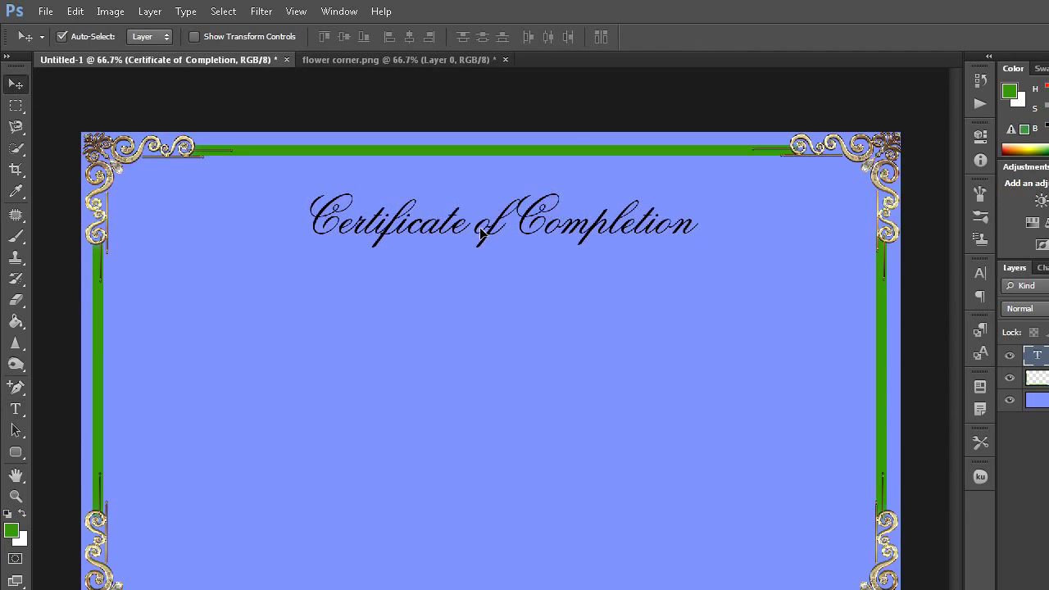
- Warp the title with an Arc style at +50 bend and drag it slightly down
left_click(16, 408)
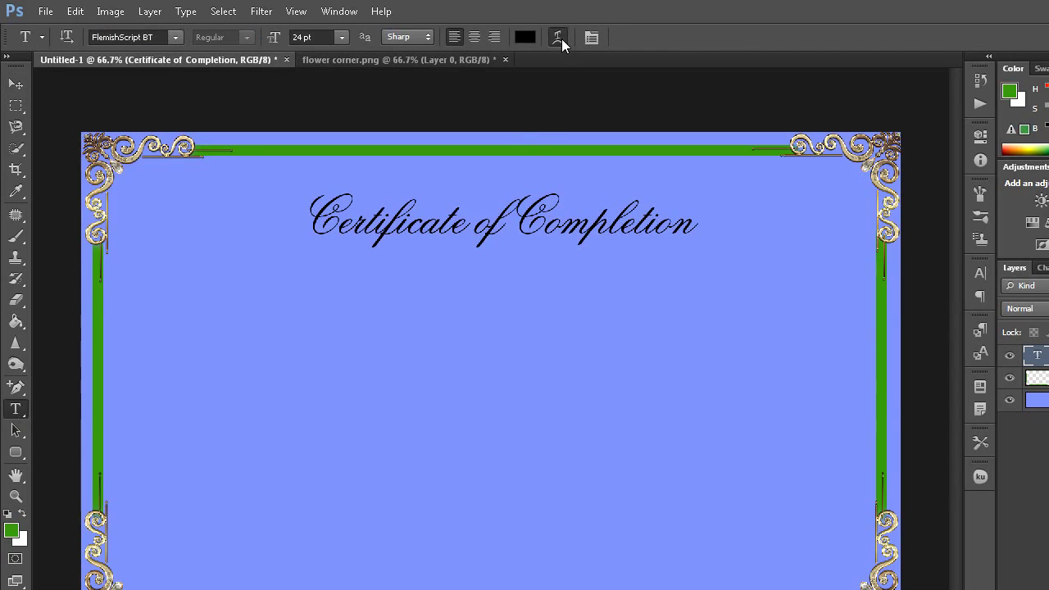
left_click(558, 37)
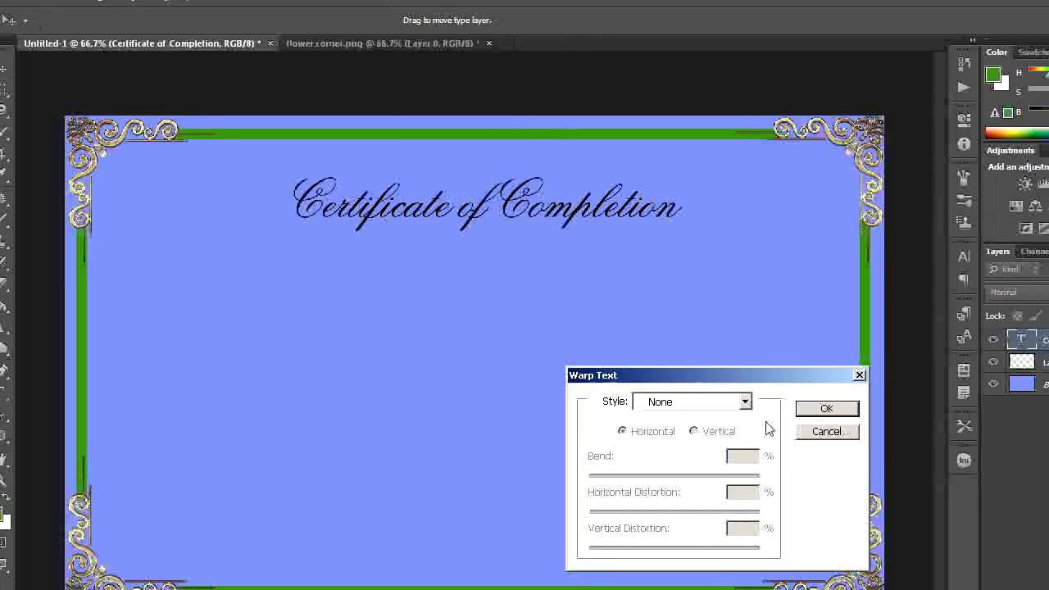
left_click(745, 401)
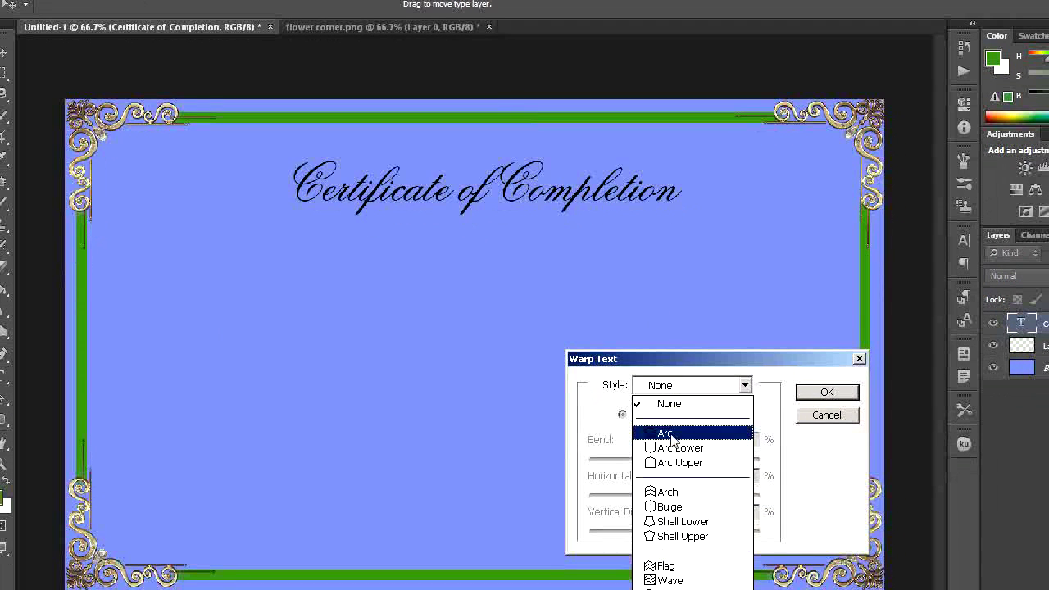
left_click(670, 433)
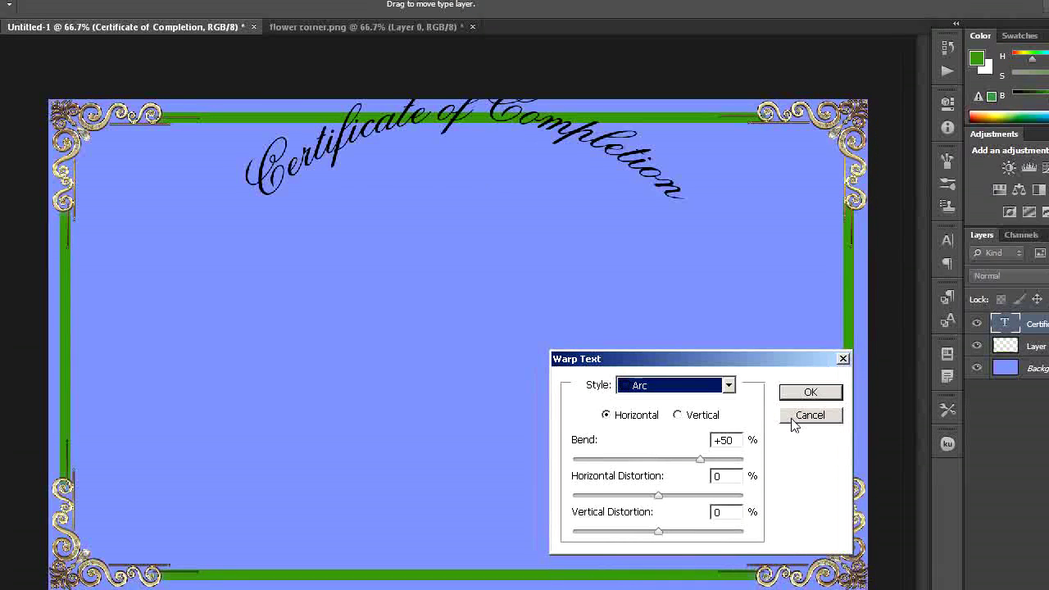
left_click(826, 392)
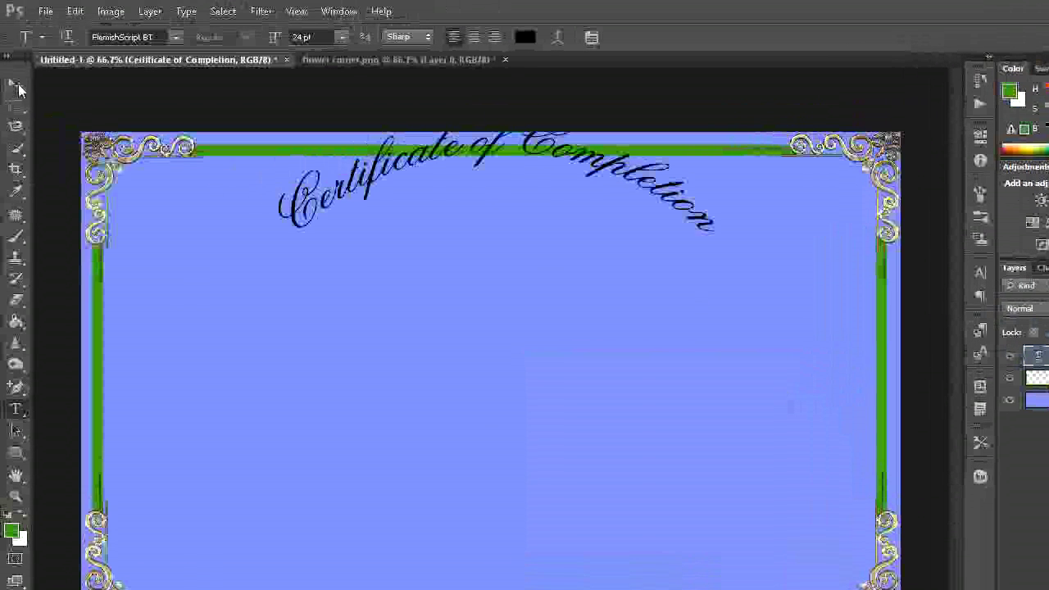
left_click(15, 85)
mouse_move(557, 152)
left_mouse_down()
mouse_move(541, 183)
mouse_move(548, 196)
left_mouse_up()
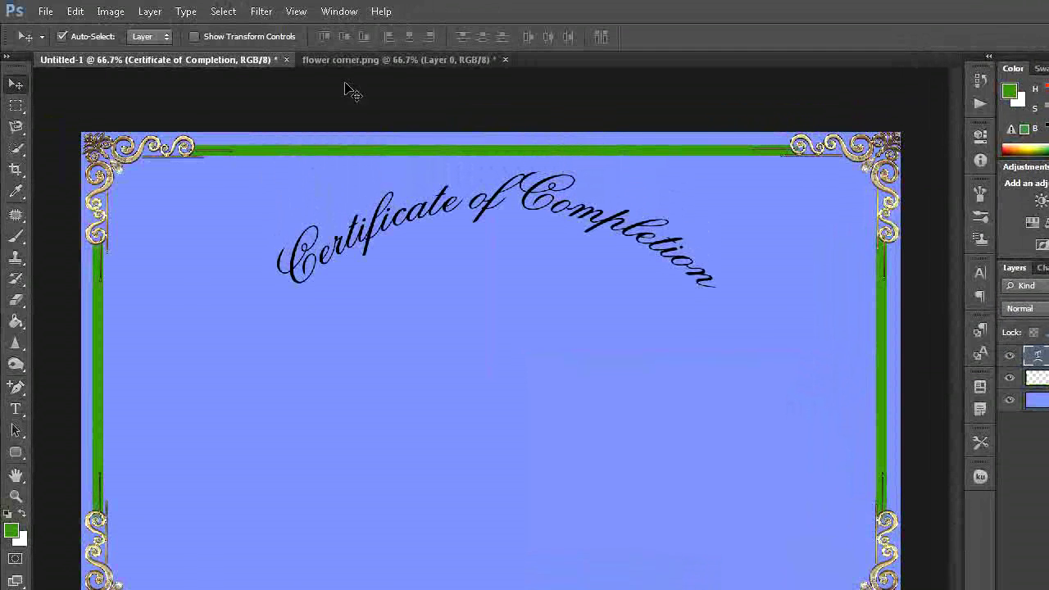
- Add a vertical guide at the 50% position
left_click(295, 11)
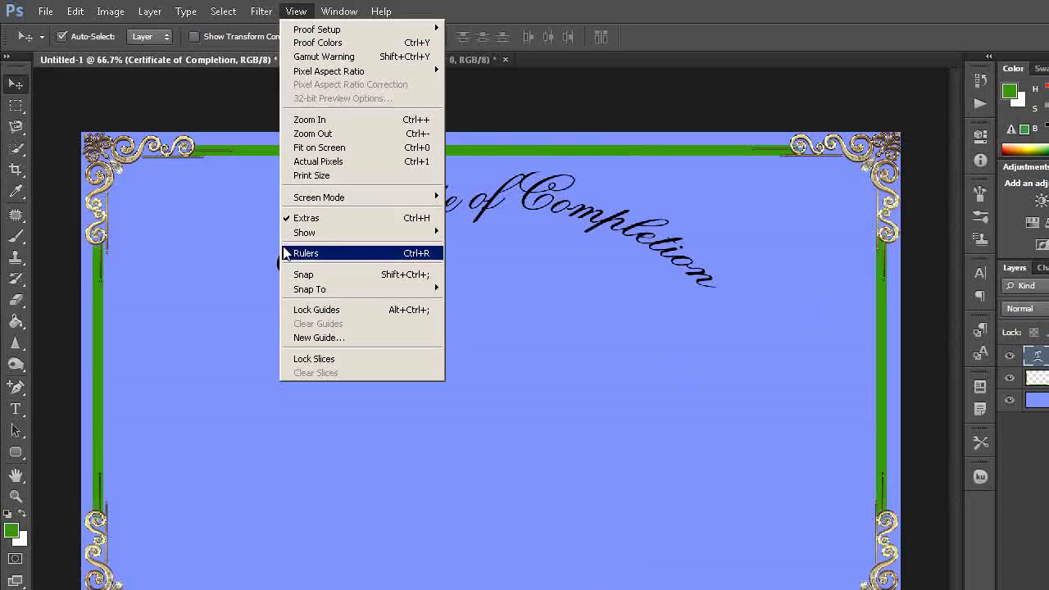
left_click(289, 343)
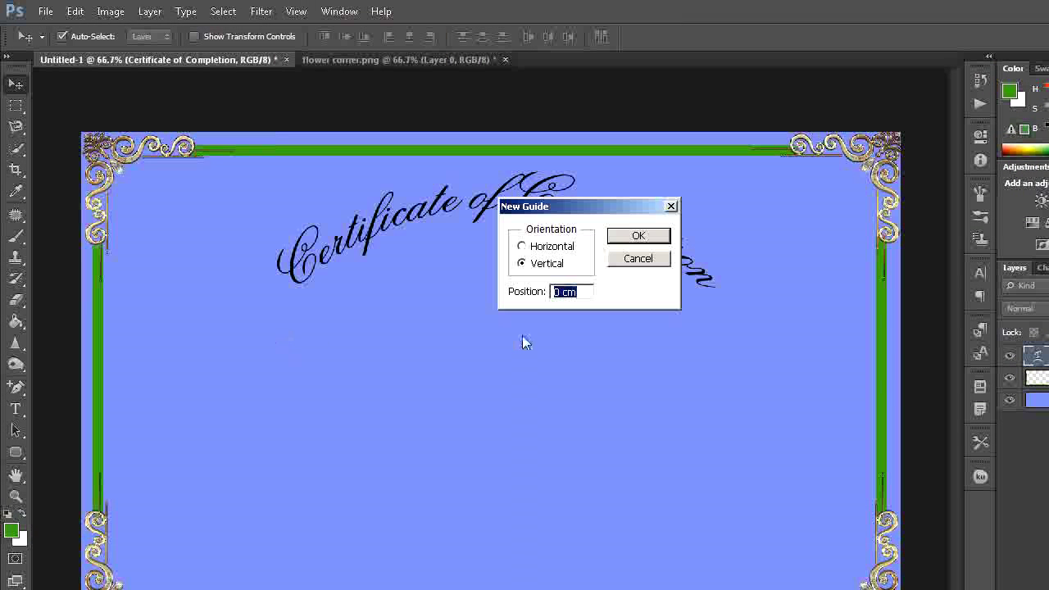
key("BackSpace")
type("50")
type("%")
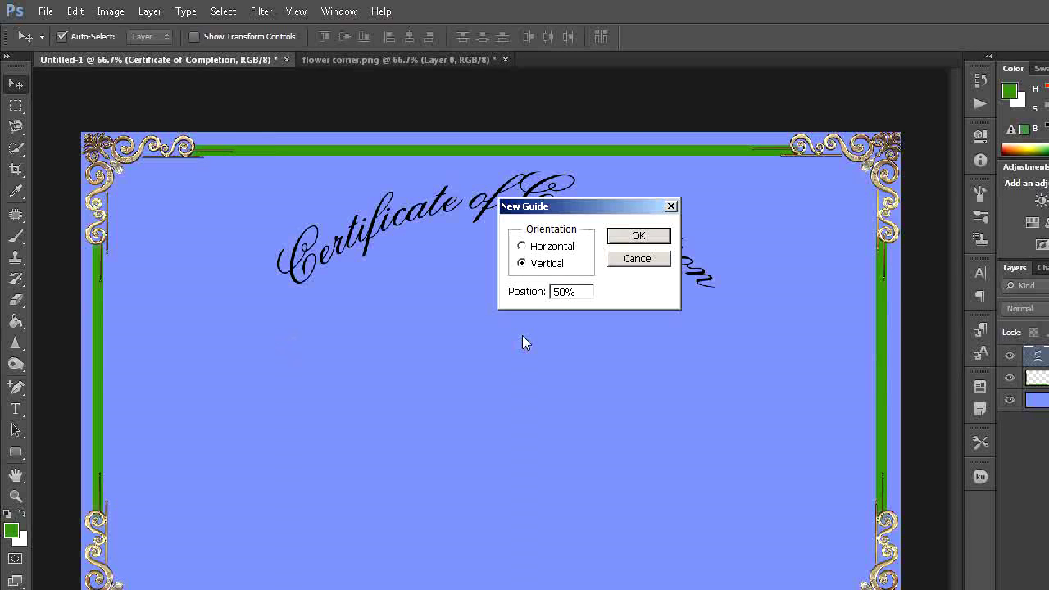
left_click(638, 236)
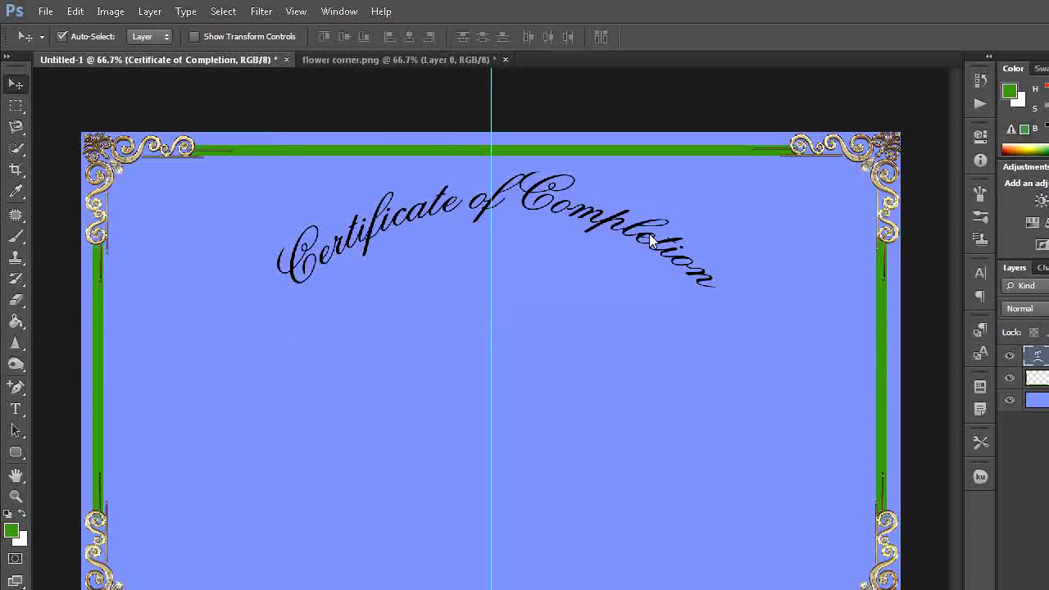
- Free-transform the arched title onto the centre guide, apply it, and add a new empty layer
left_click(75, 11)
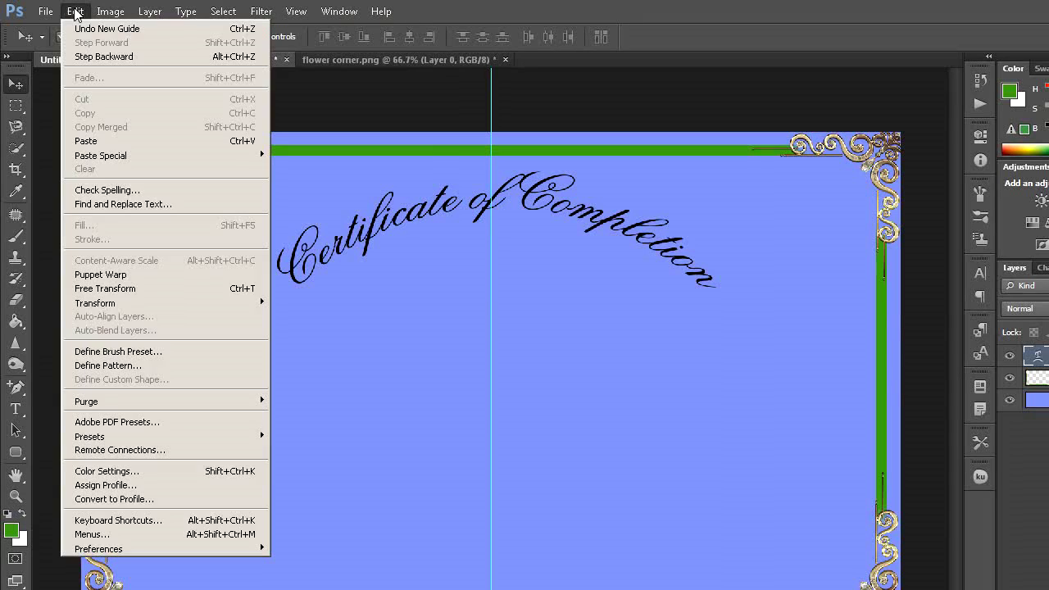
left_click(102, 289)
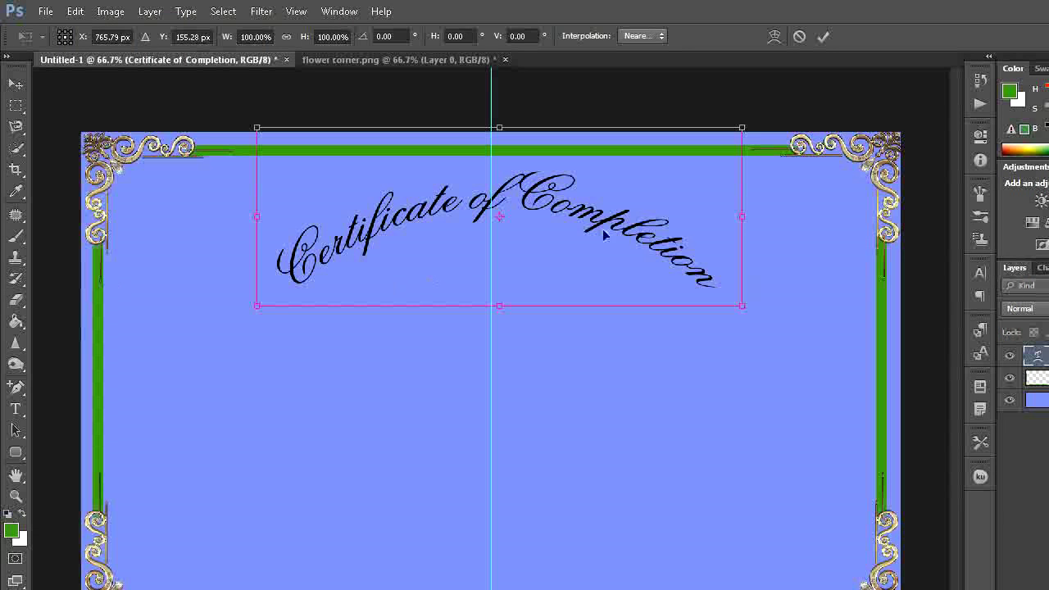
left_click_drag(625, 230, 625, 225)
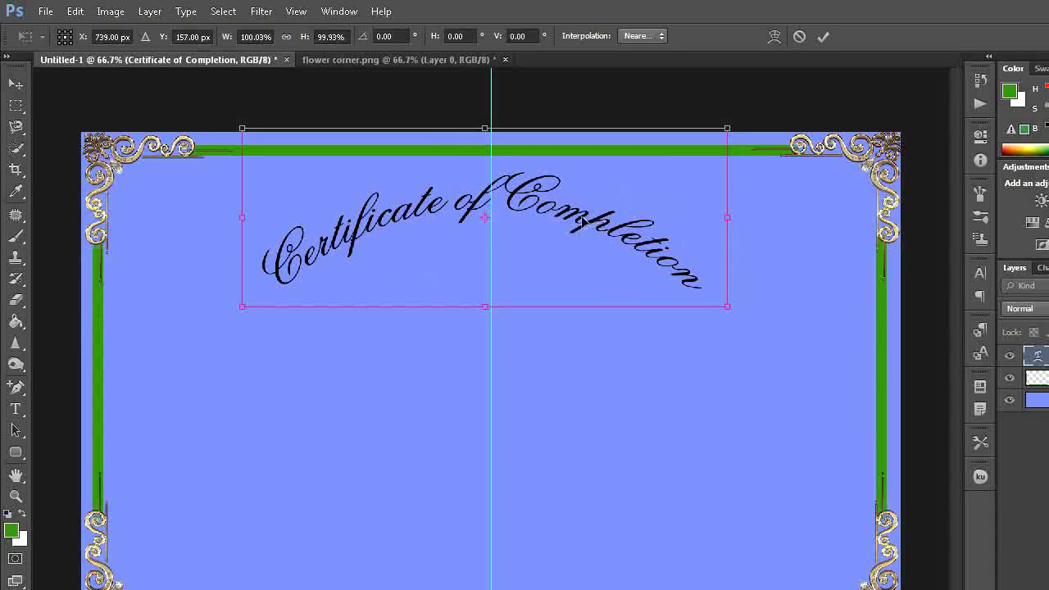
left_click_drag(533, 199, 545, 199)
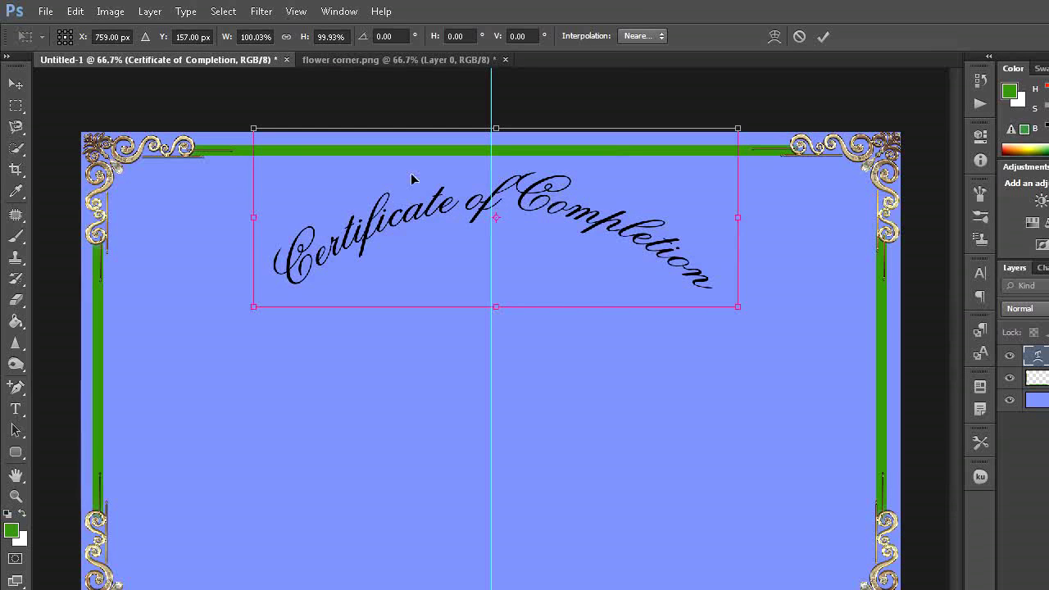
left_click(16, 104)
left_click(502, 276)
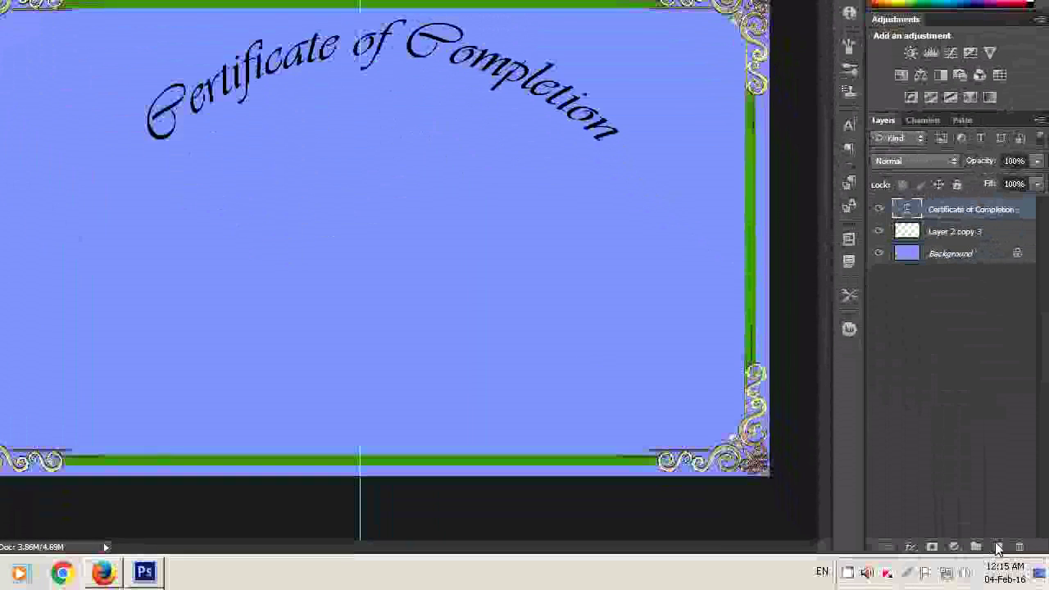
left_click(992, 544)
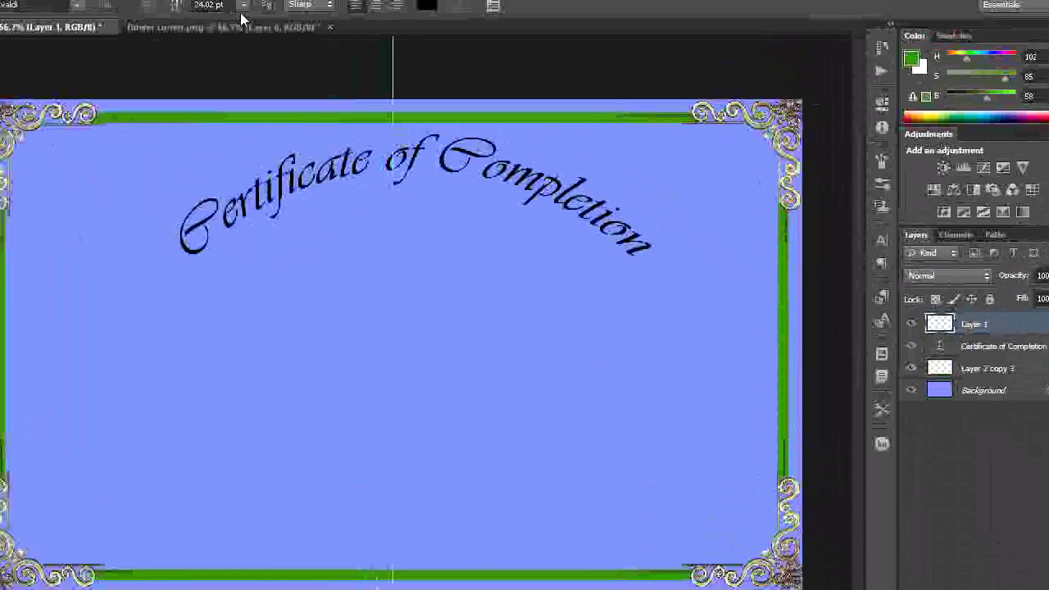
left_click(308, 37)
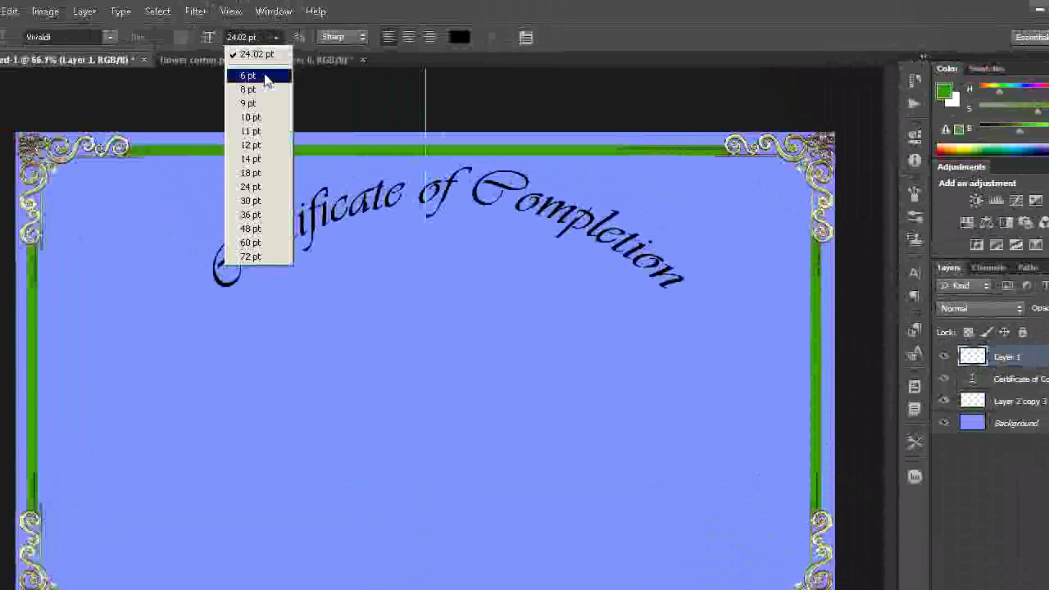
- Add the 18 pt line 'This is to certify that' centred below the title, then a new layer
left_click(279, 174)
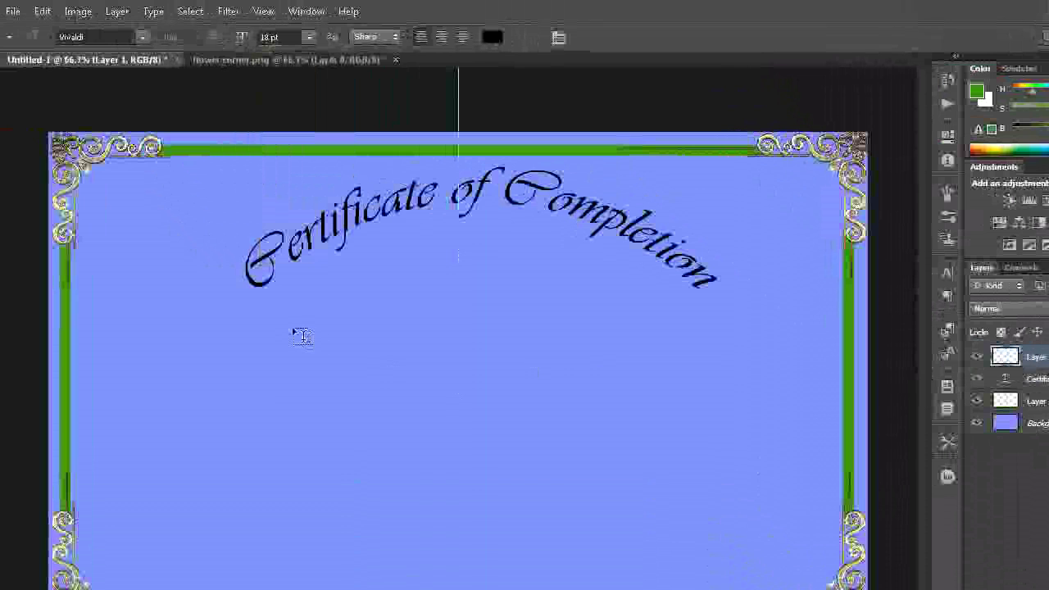
left_click(292, 326)
type("C")
type("is is to c")
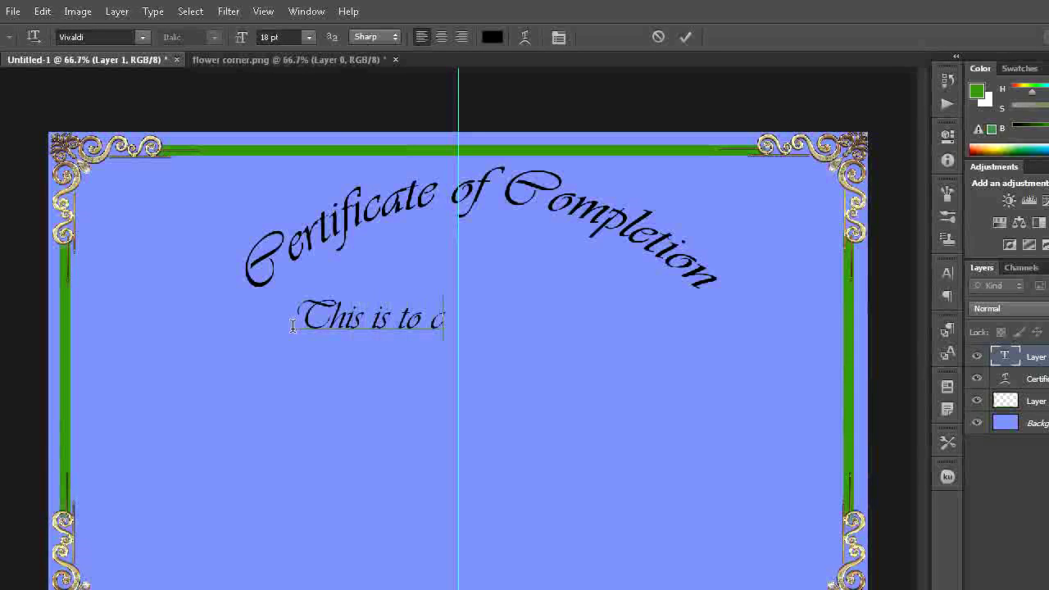
type("y that")
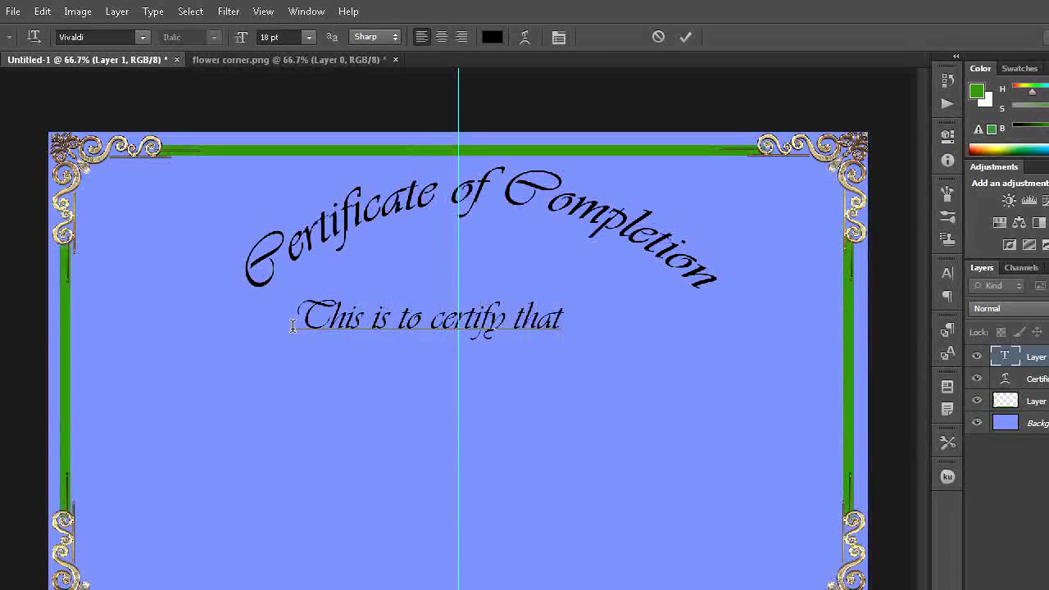
left_click(15, 84)
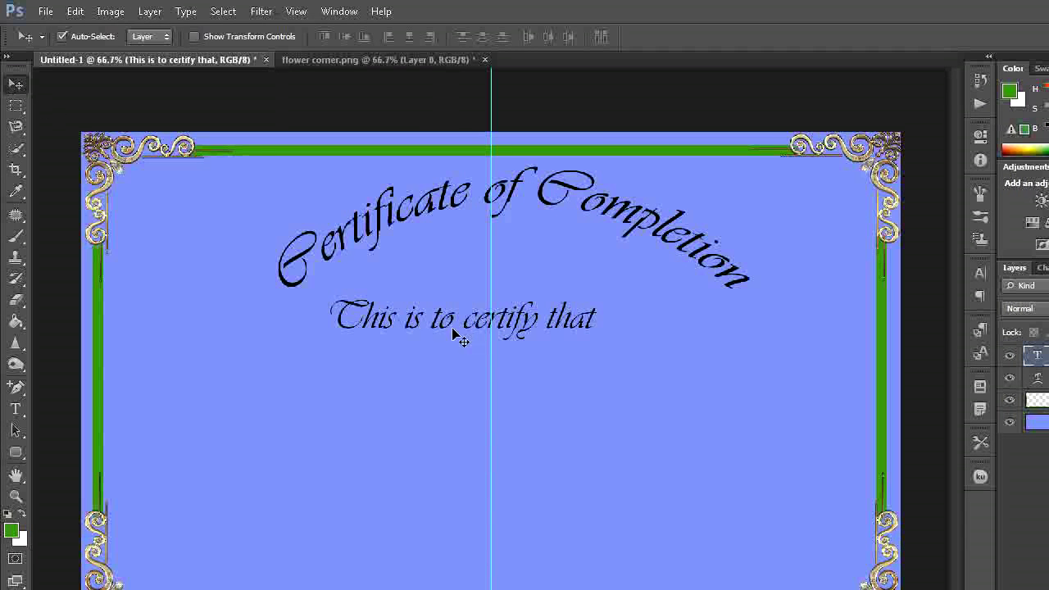
left_click_drag(453, 331, 463, 325)
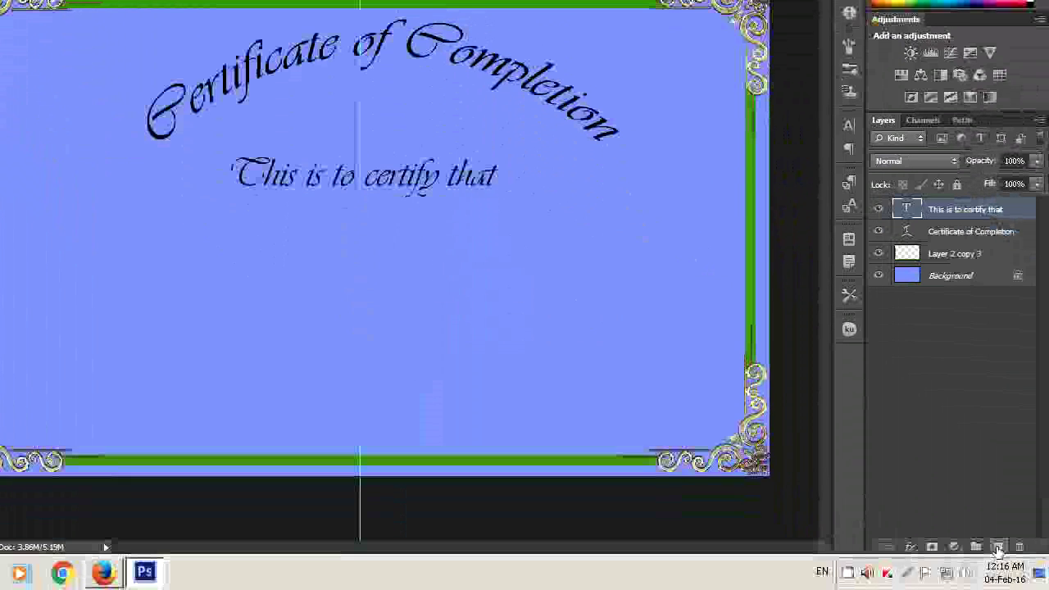
left_click(997, 548)
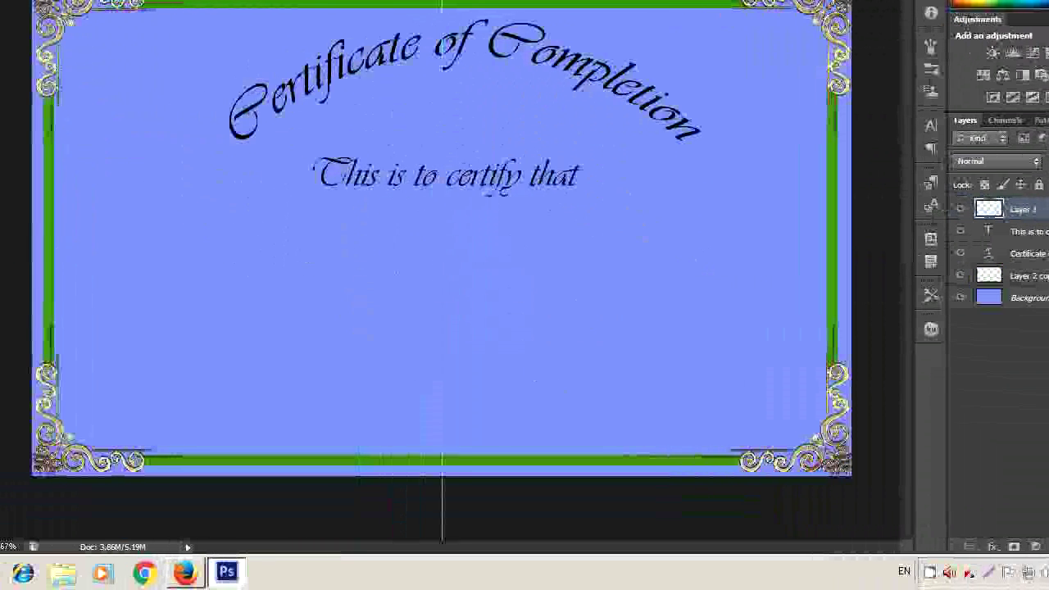
- Add the text line 'Name' below 'This is to certify that'
key("t")
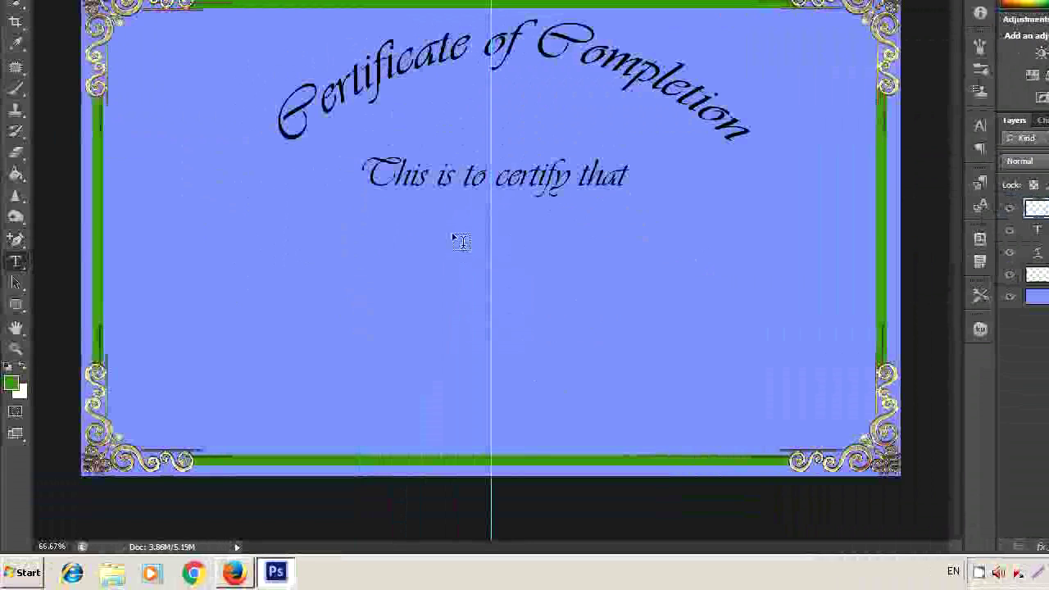
left_click(445, 228)
type("Name")
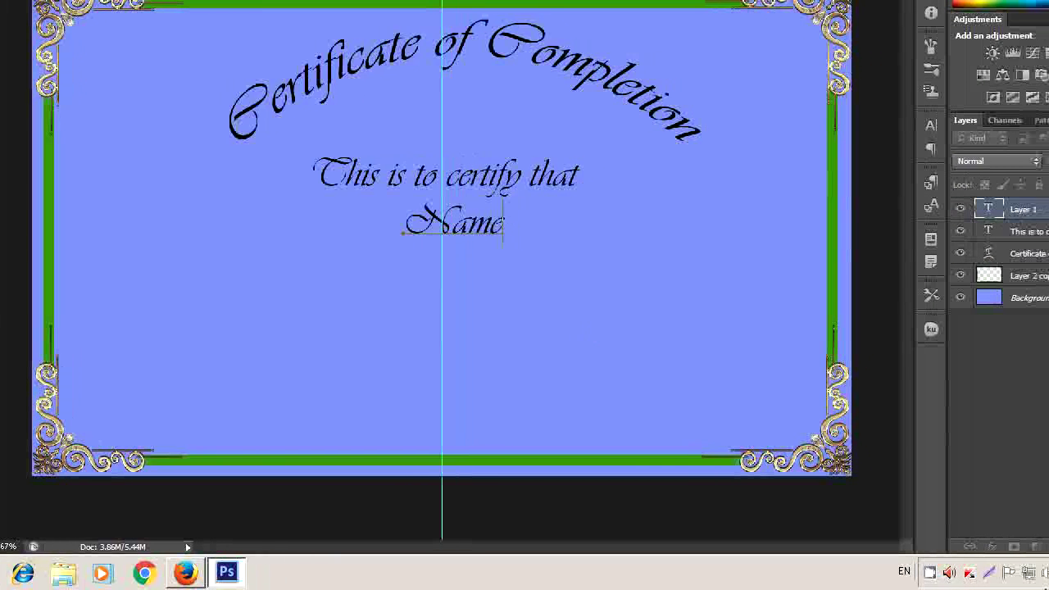
left_click(1013, 546)
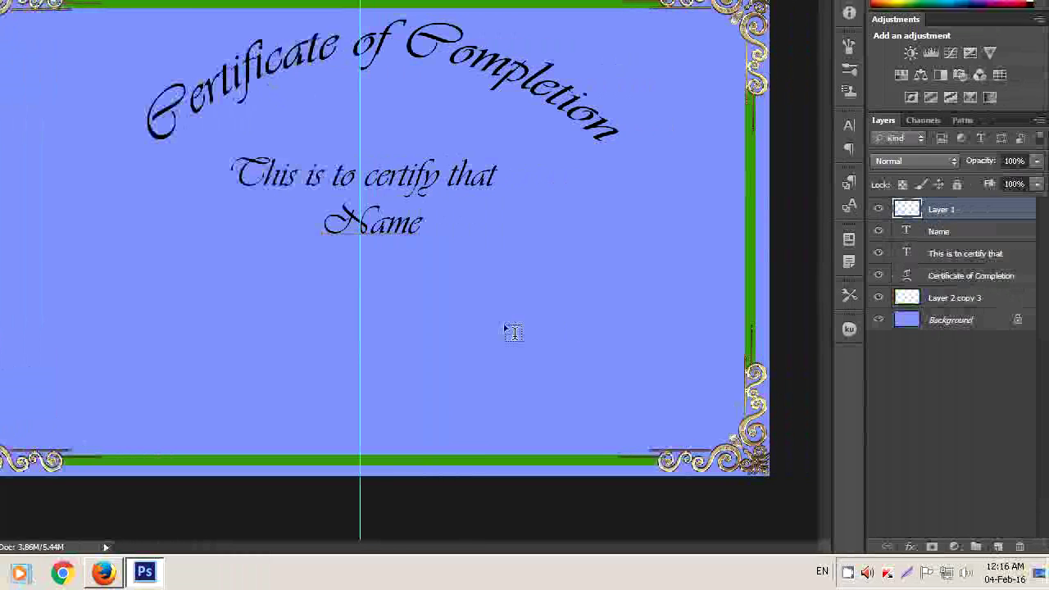
- Add 'Has successfully completed' below 'Name' and move it slightly lower
left_click(277, 268)
type("Has successfully completed")
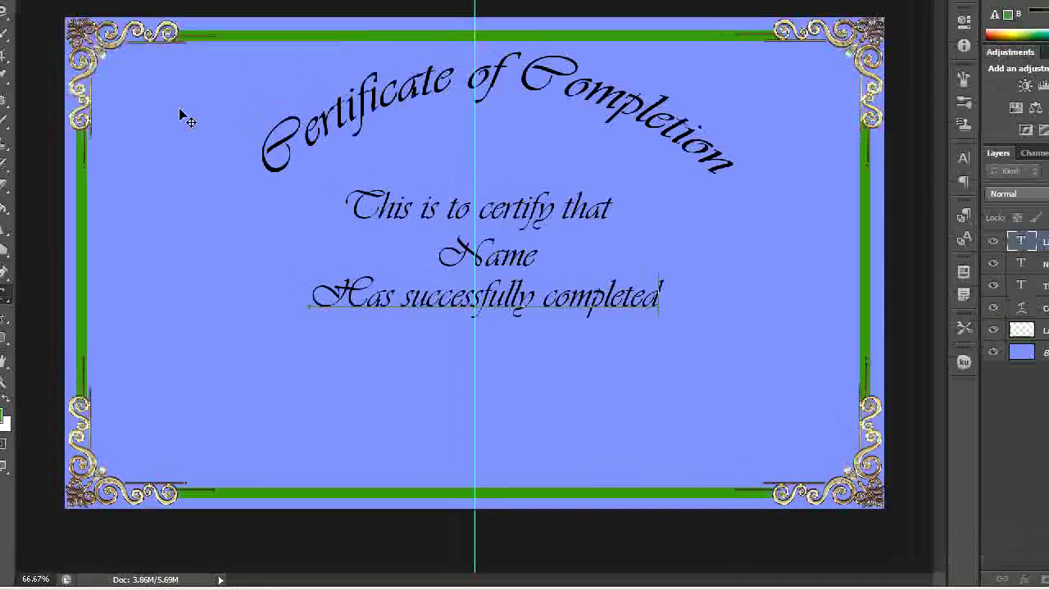
left_click(15, 83)
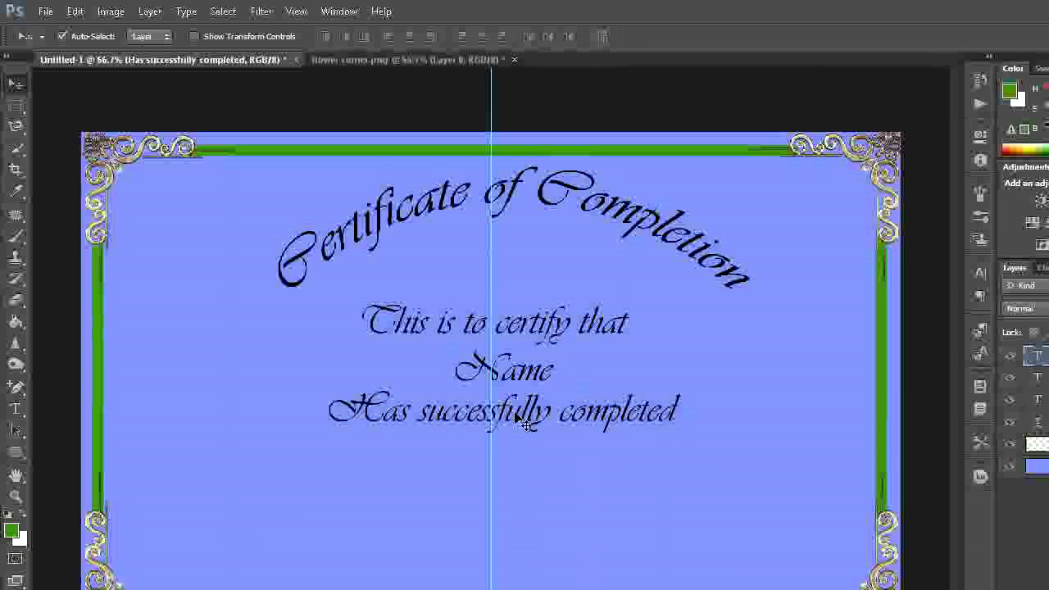
left_click_drag(509, 414, 513, 426)
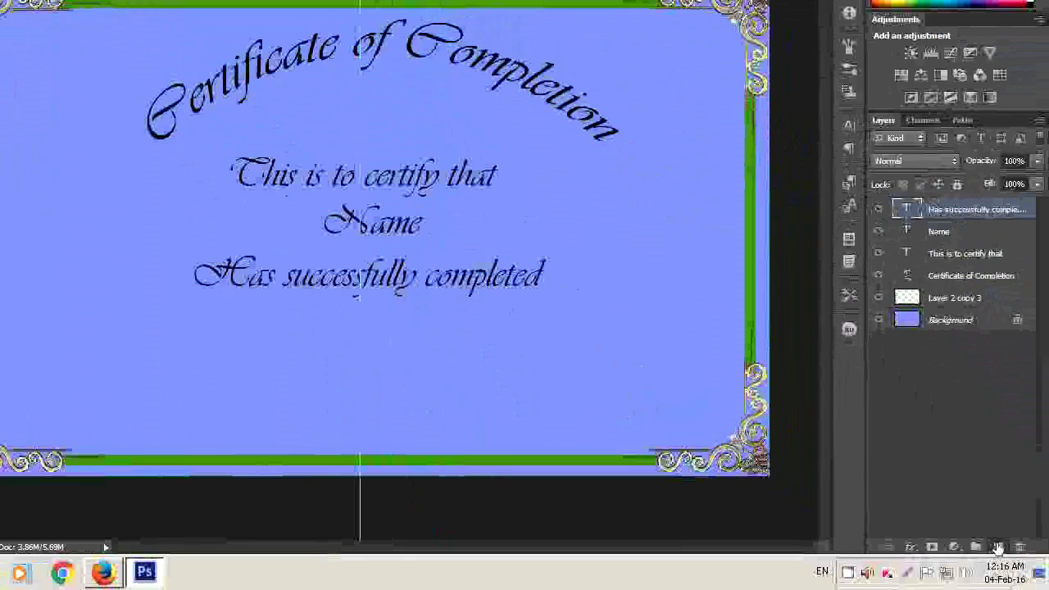
- Add the line 'The course of study' on a new layer and position it below
left_click(997, 547)
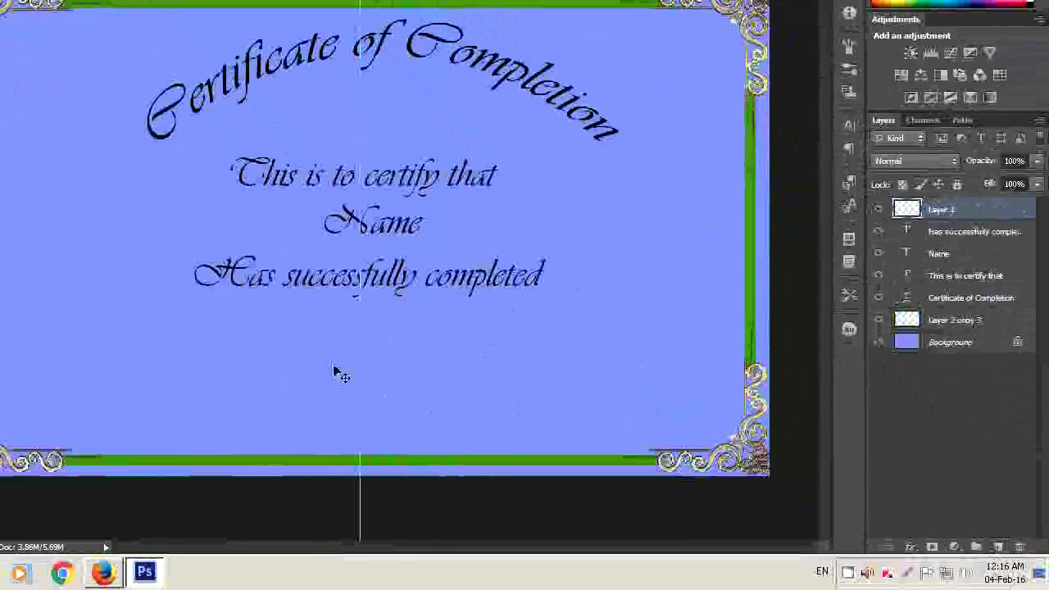
left_click(15, 261)
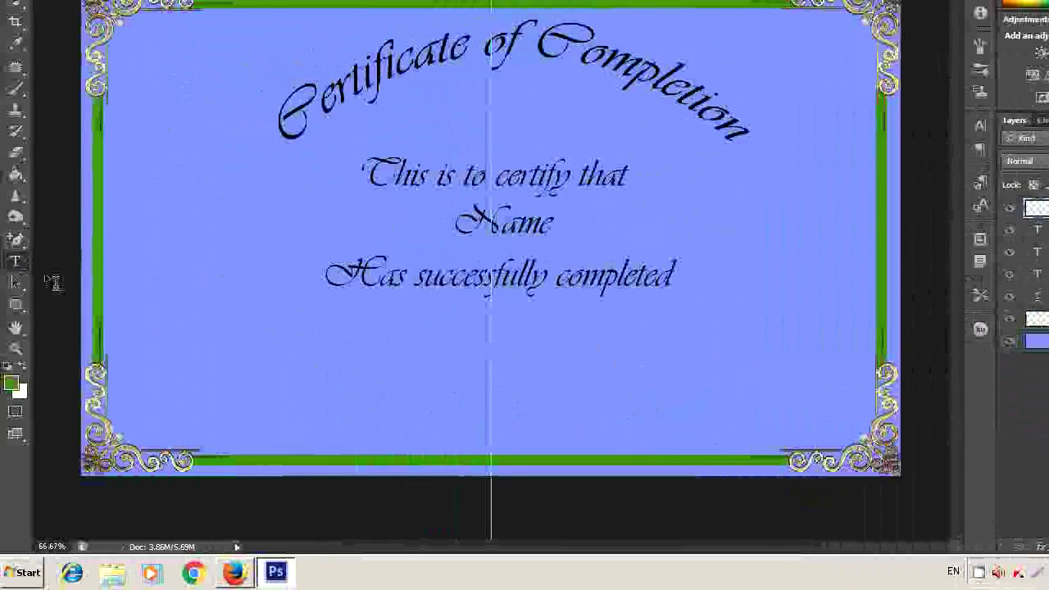
left_click(377, 337)
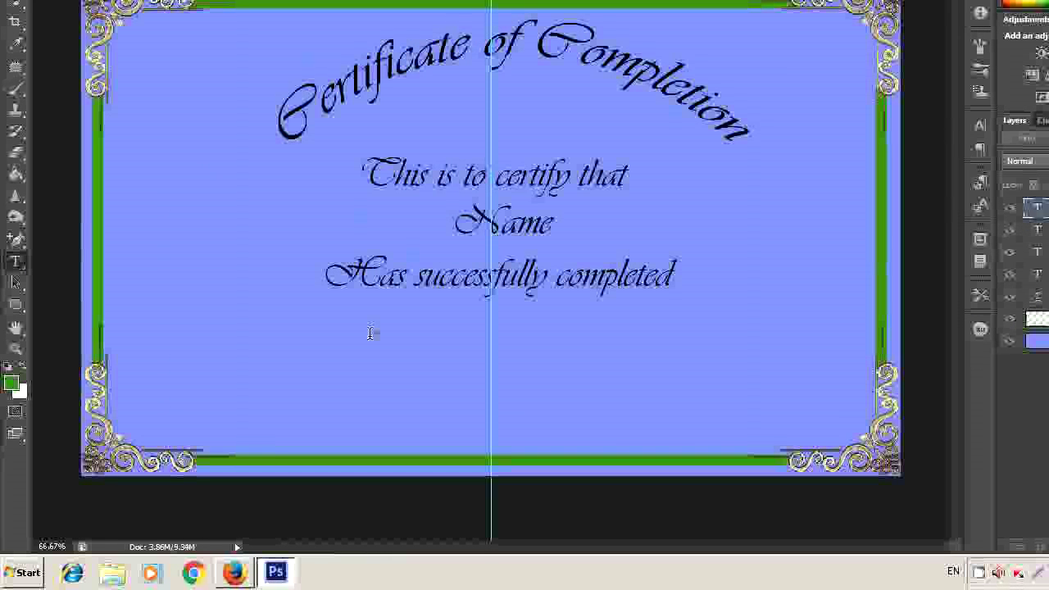
type("The course of s")
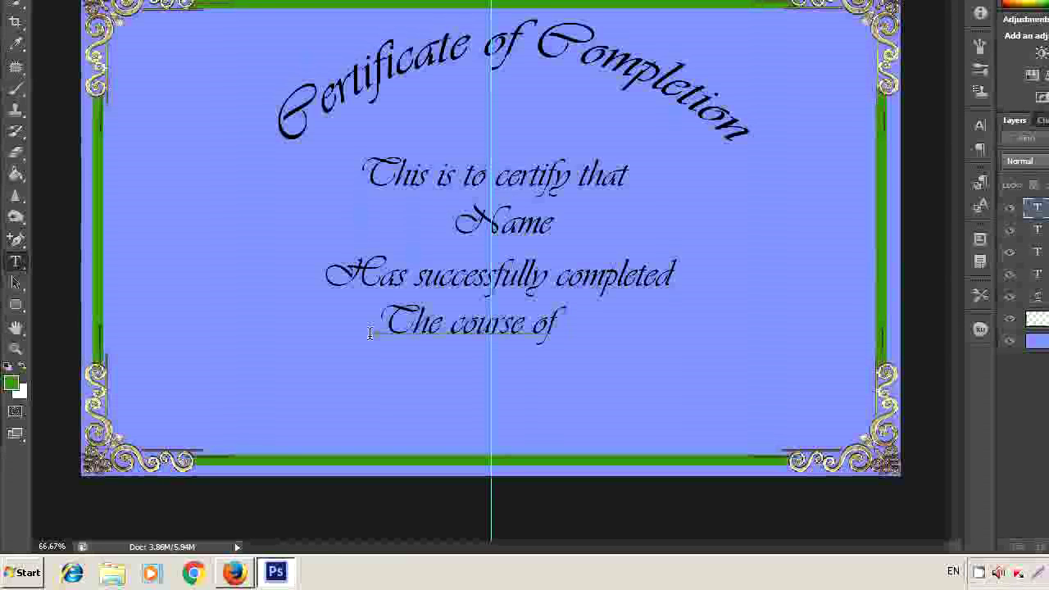
type("tudy")
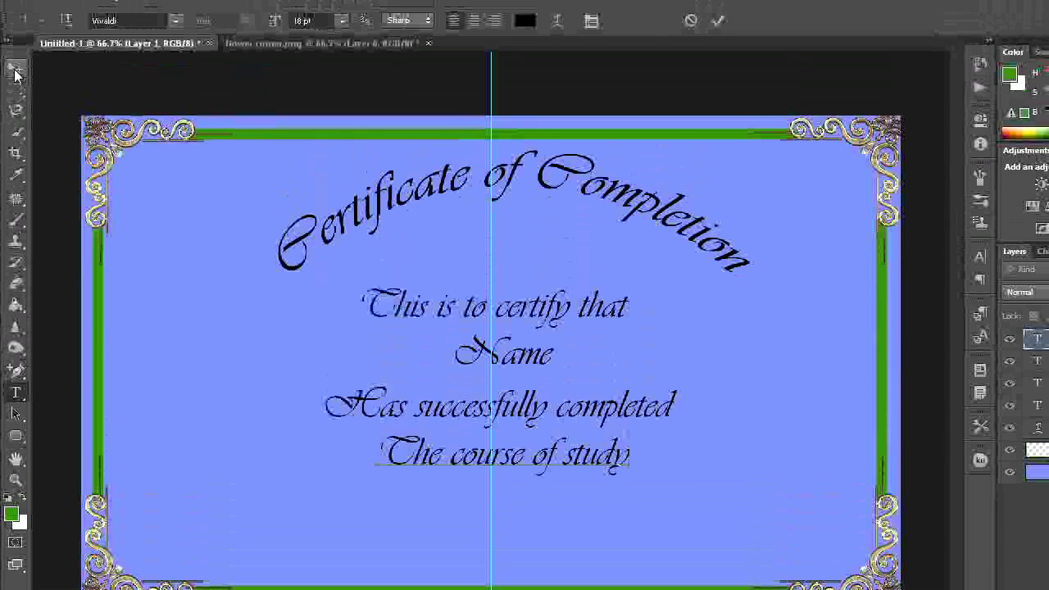
left_click(15, 73)
left_click_drag(433, 449, 460, 437)
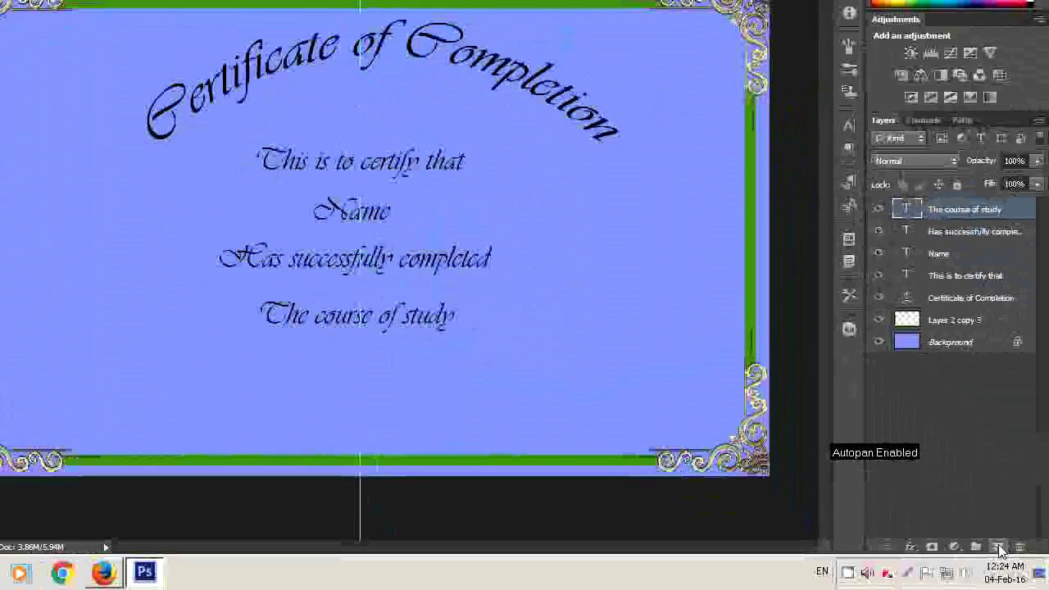
- Add the date line 'On this ____day of ____ in the year' on a new layer
left_click(998, 548)
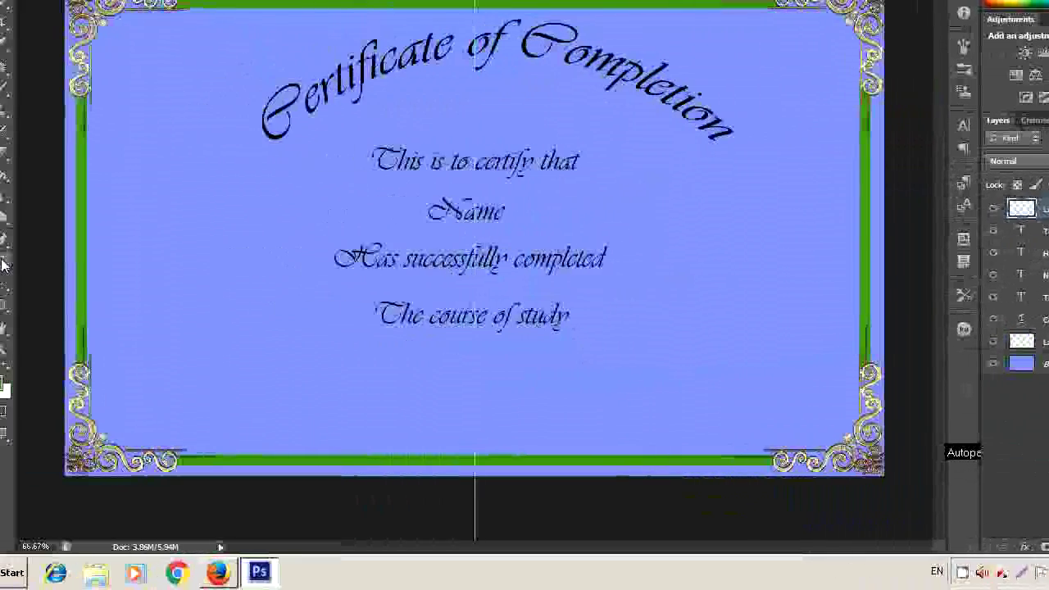
key("t")
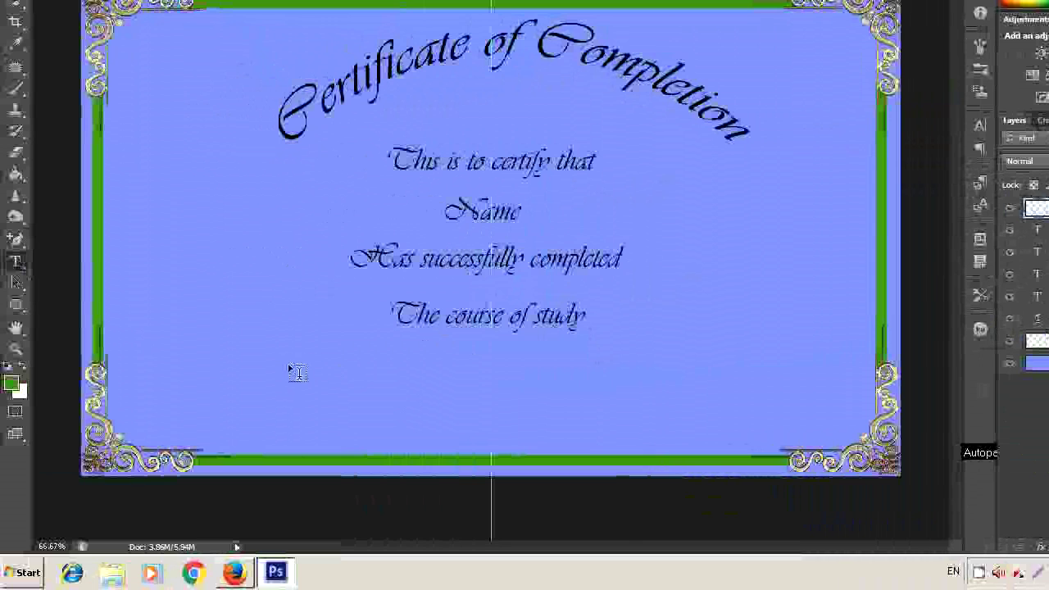
left_click(288, 361)
type("On this")
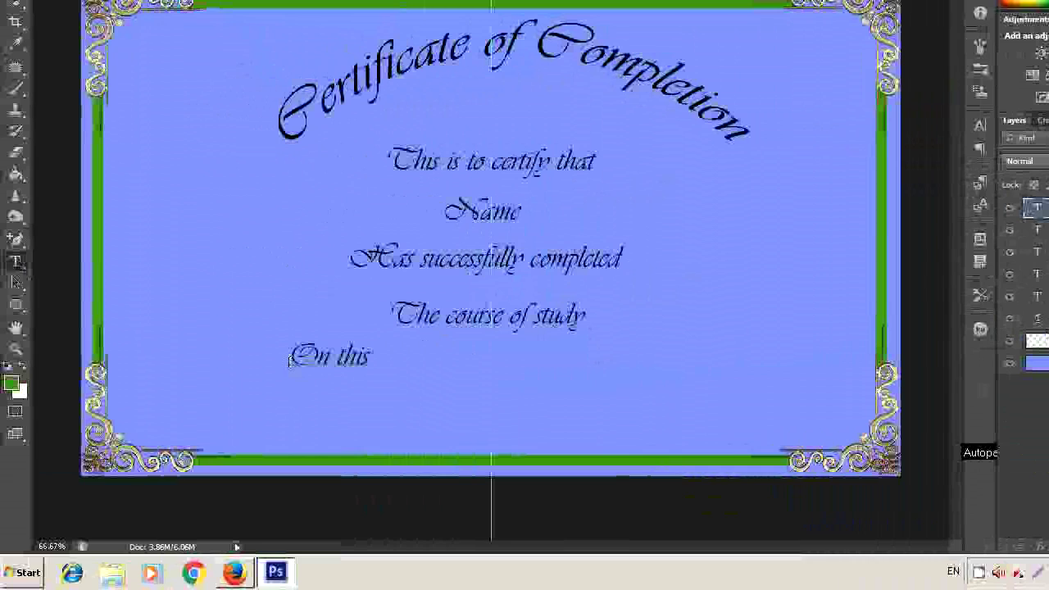
type("_____d")
type("f _____ in the year")
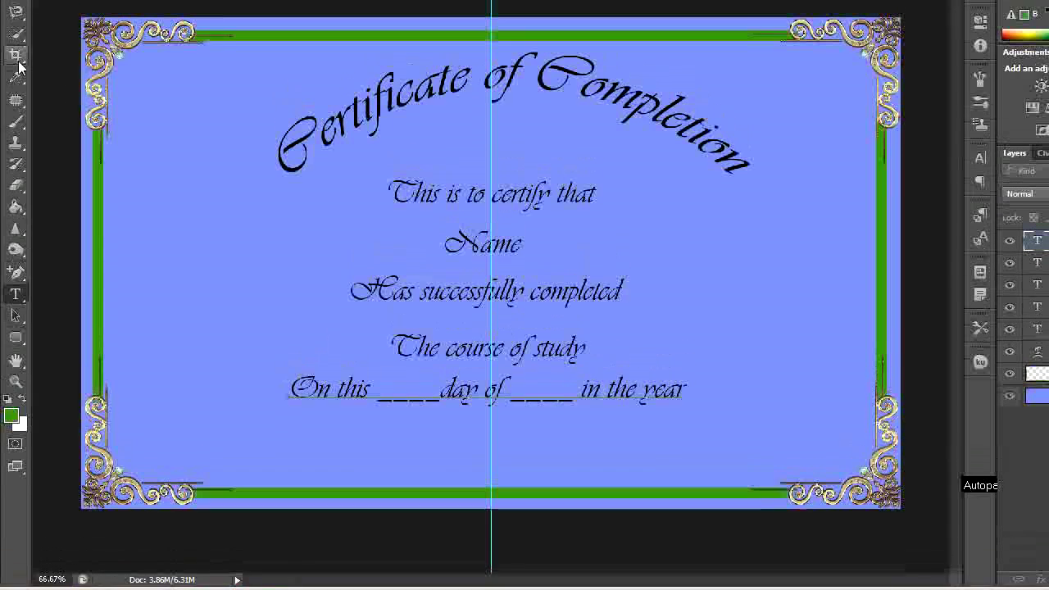
type("v")
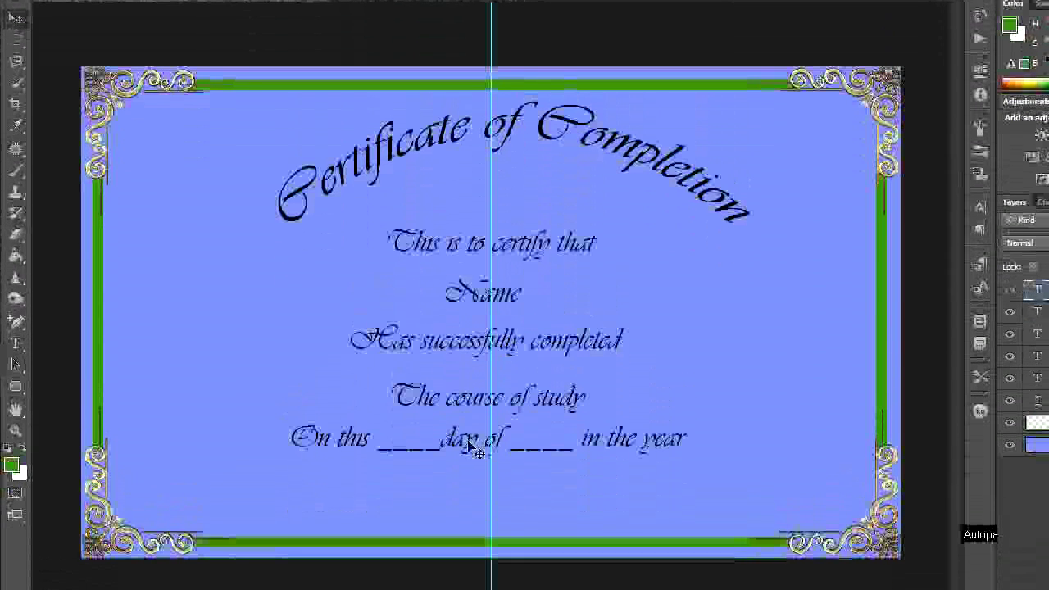
- Centre the date line, then rasterize the five body text layers and merge them
left_click_drag(471, 442, 483, 438)
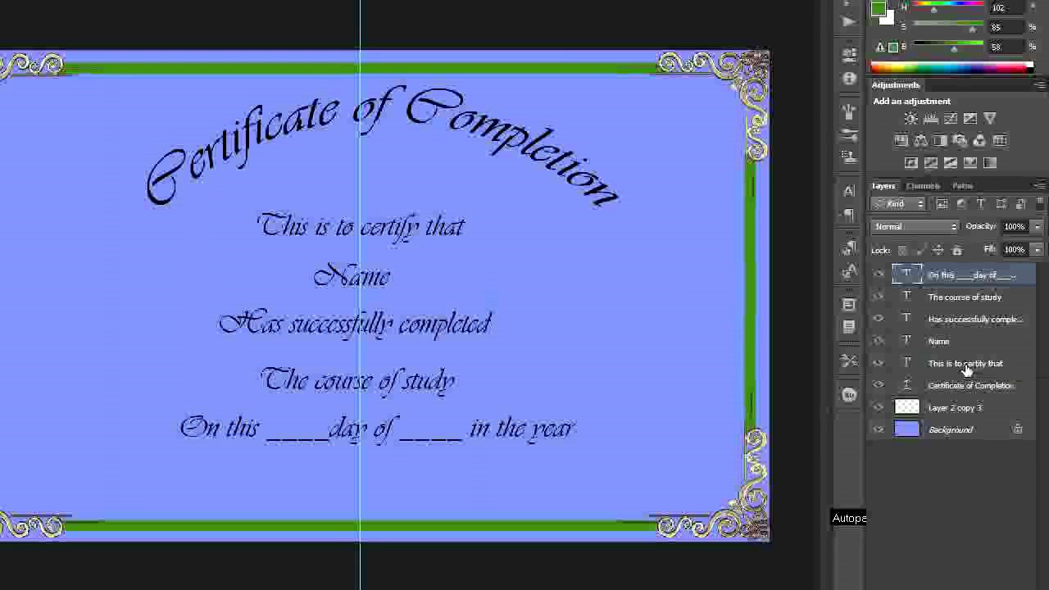
left_click(966, 370, "shift")
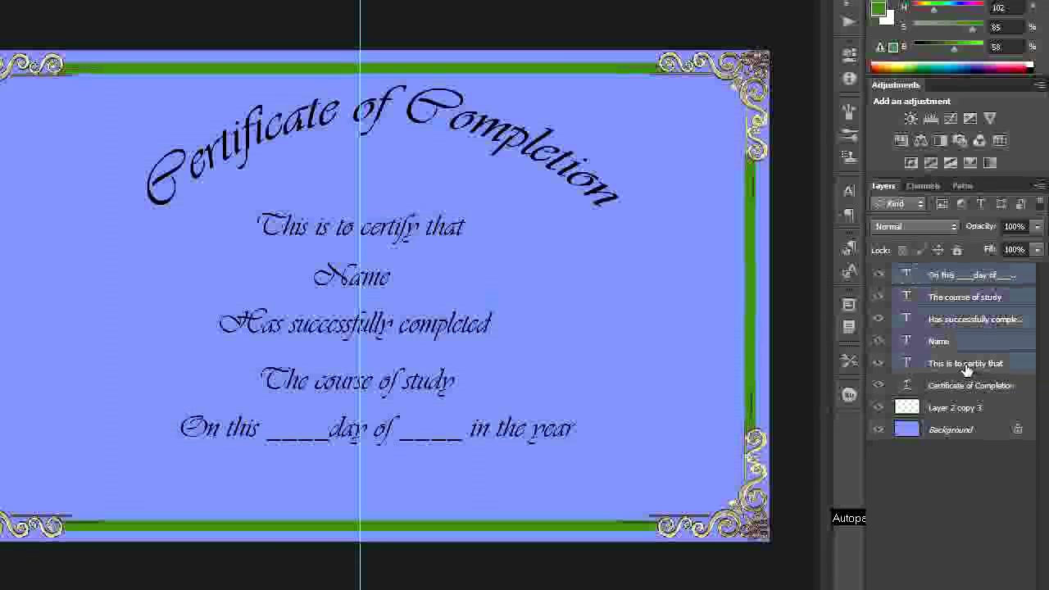
right_click(966, 370)
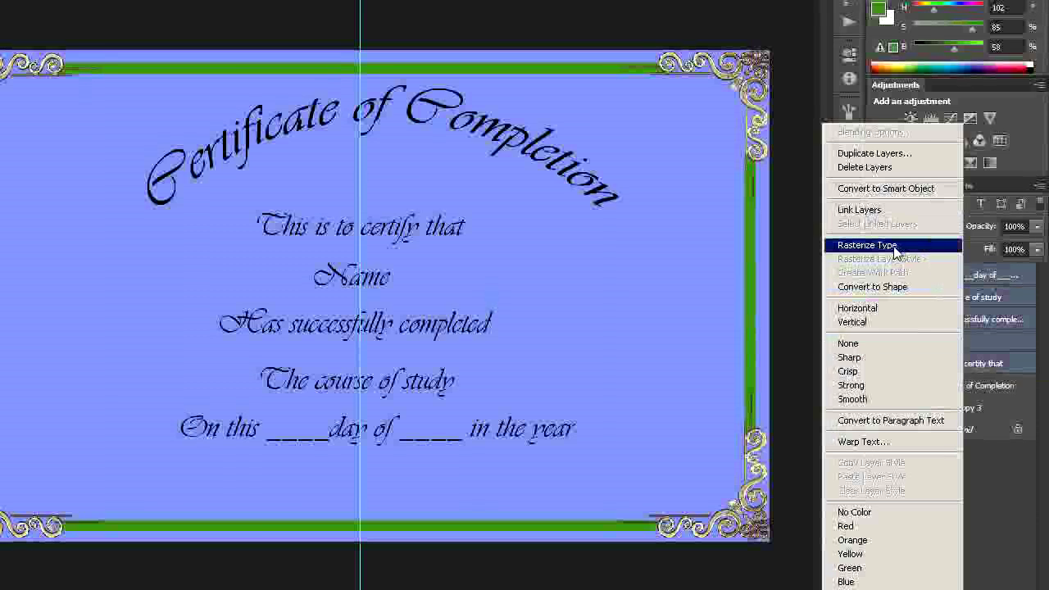
left_click(891, 247)
right_click(967, 341)
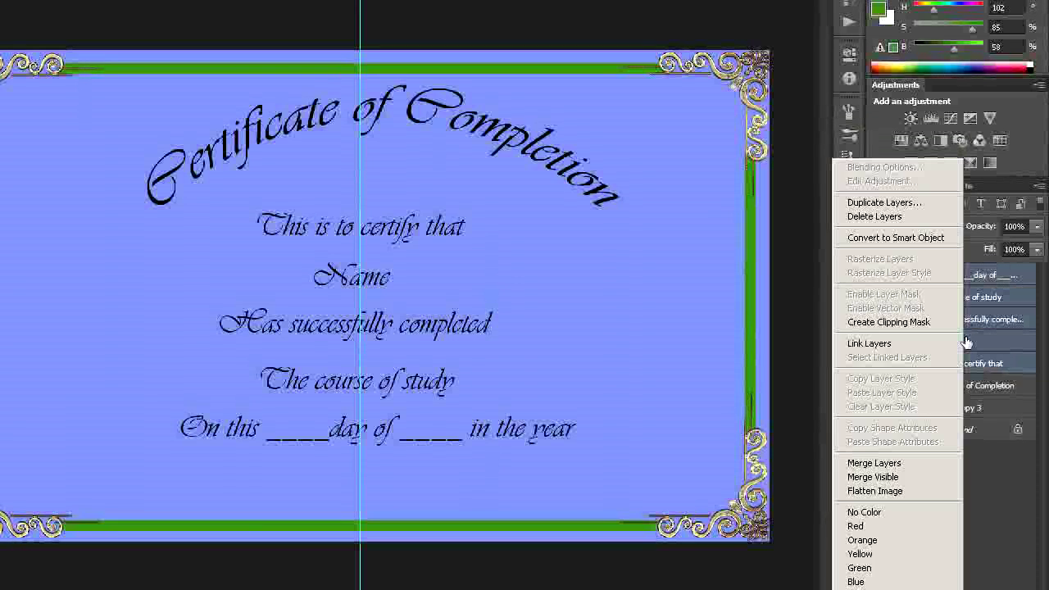
left_click(894, 431)
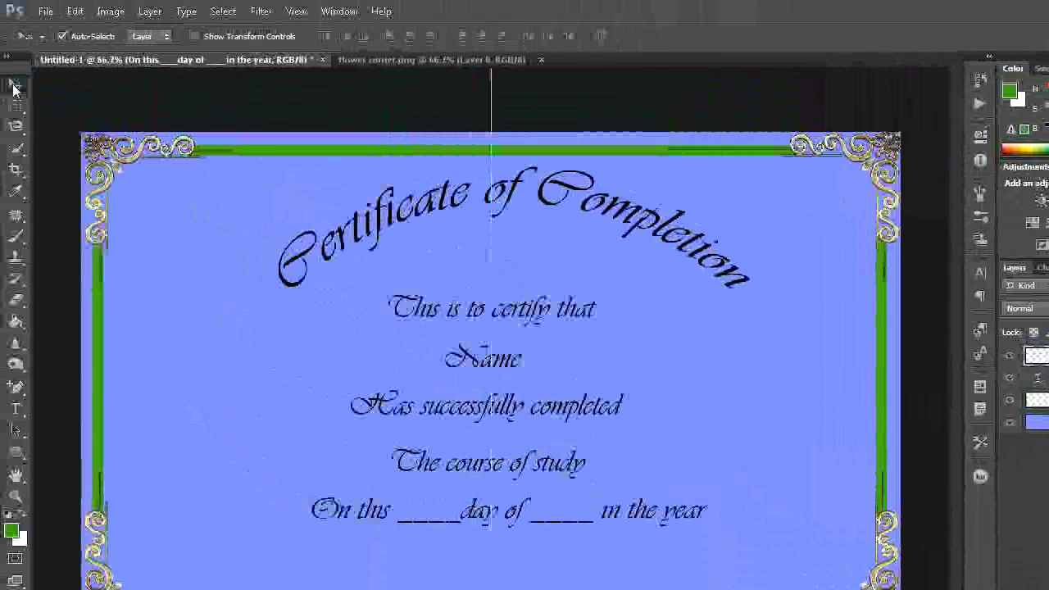
- Free-transform the merged body text up and left, apply it, and add an empty layer
left_click(76, 12)
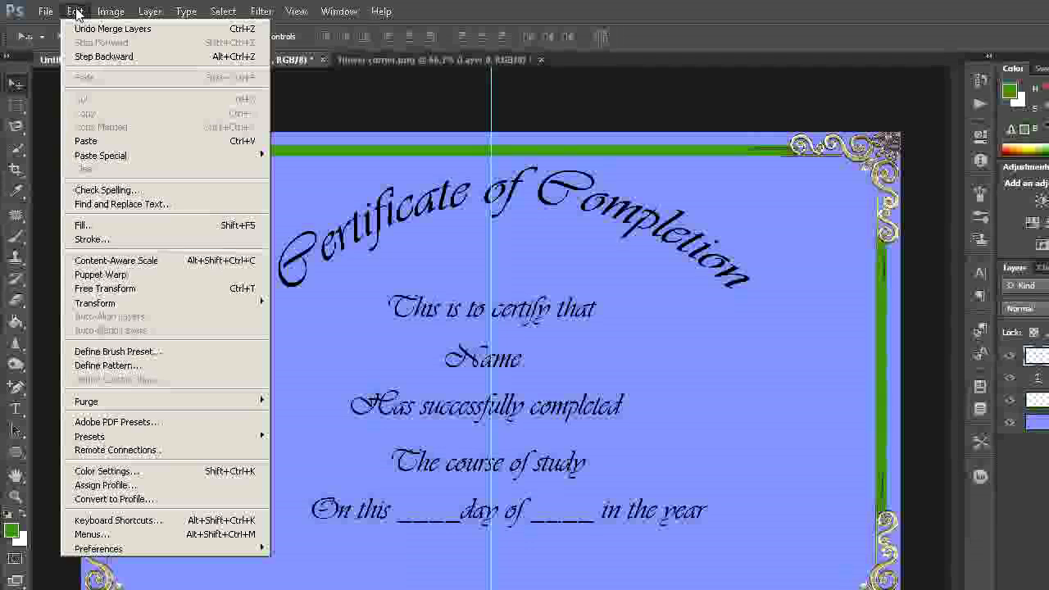
left_click(90, 290)
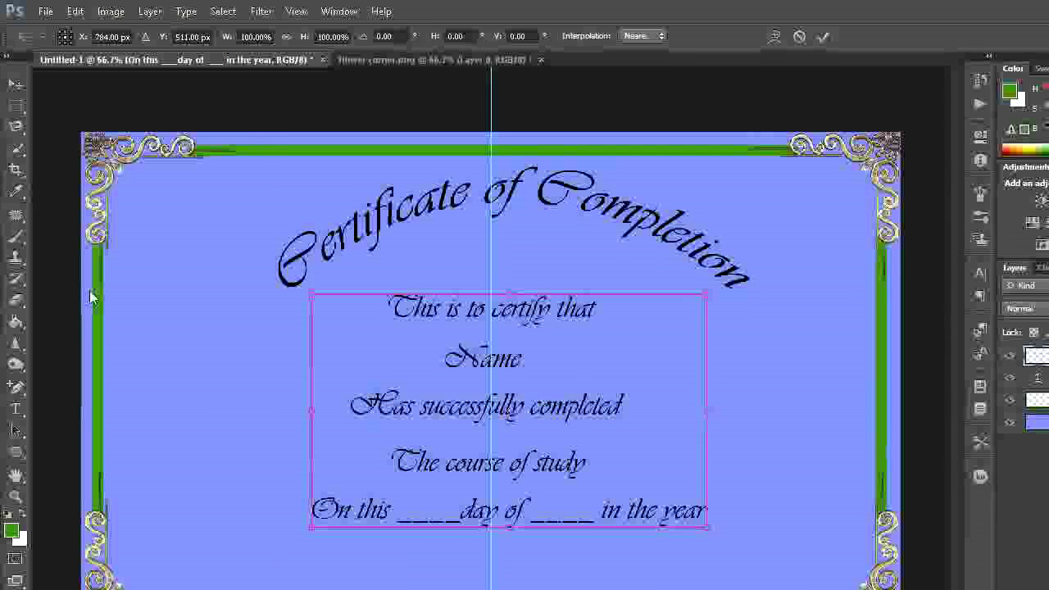
left_click_drag(544, 432, 520, 417)
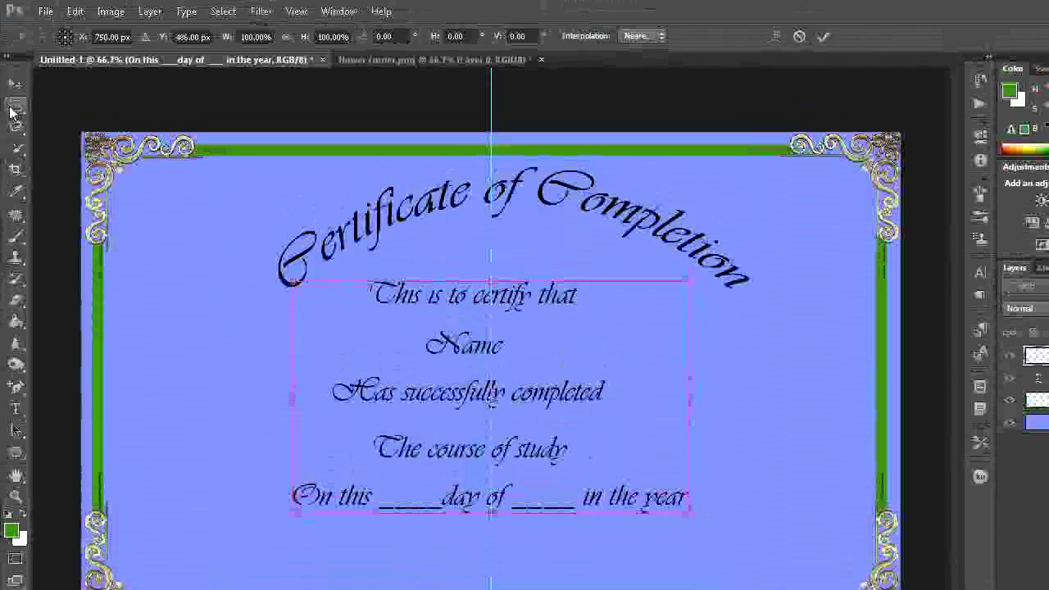
key("m")
left_click(506, 276)
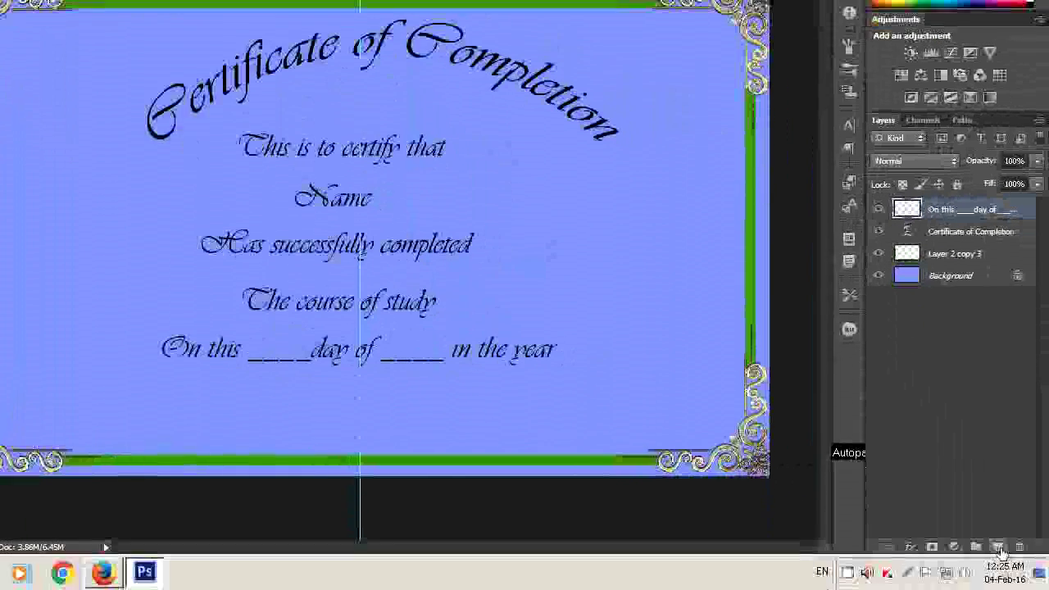
left_click(997, 547)
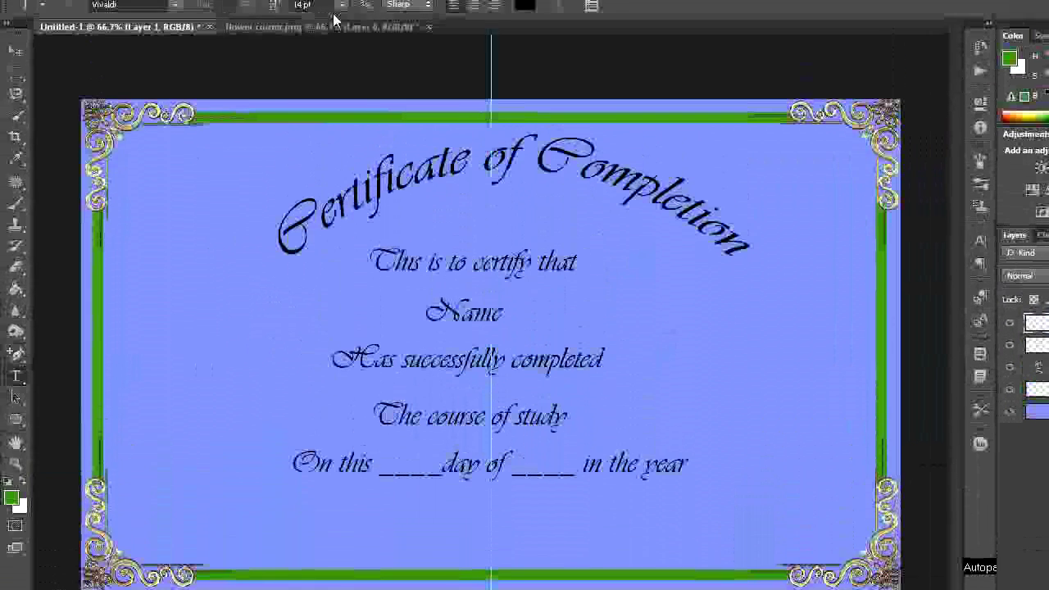
- Add 18 pt 'Signature' labels at lower left and lower right, then a new layer
left_click(342, 37)
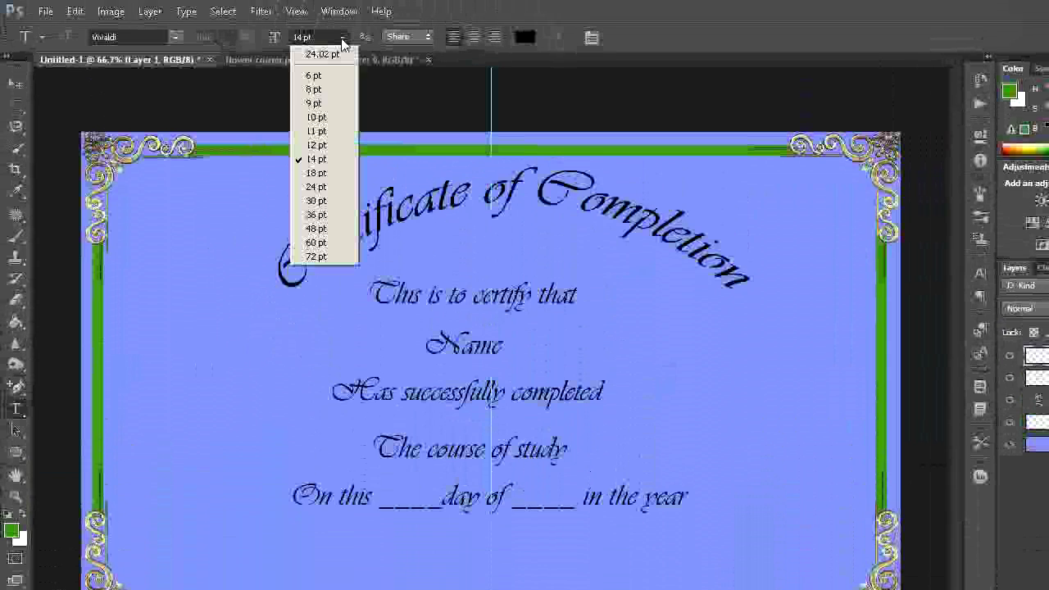
left_click(316, 173)
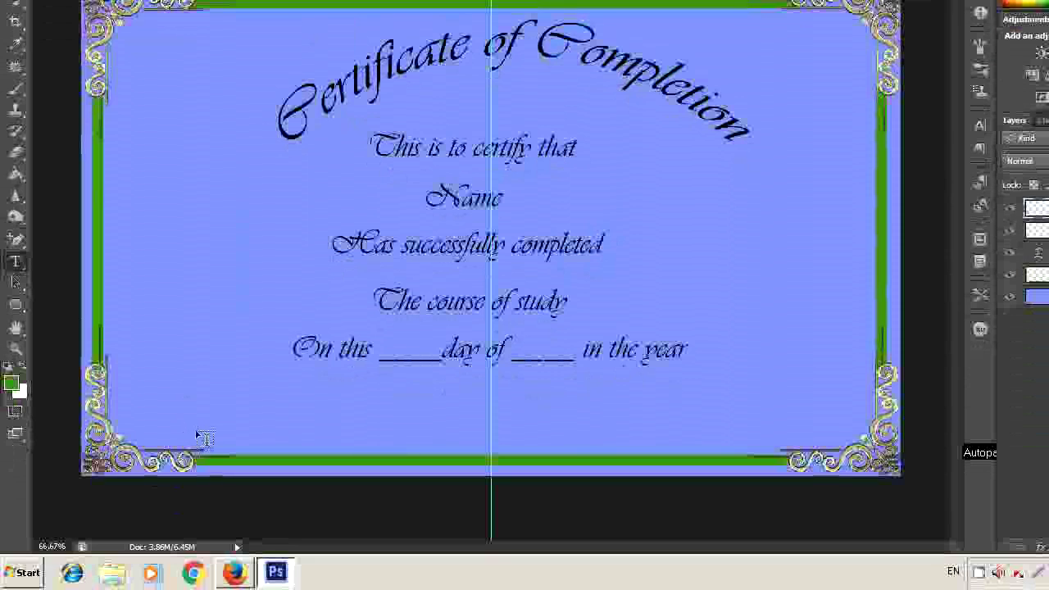
left_click(200, 437)
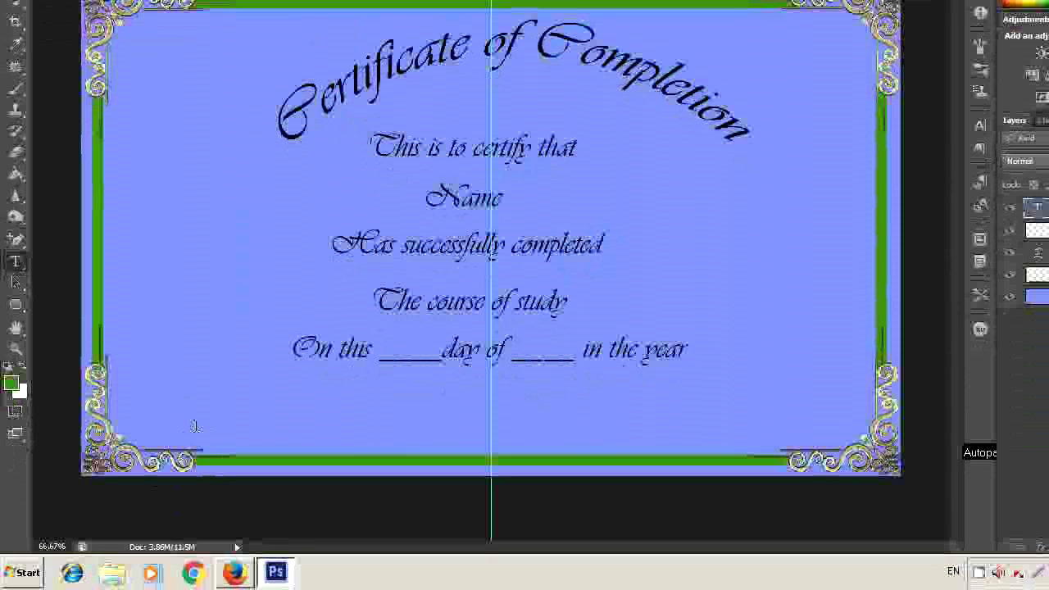
type("Signature")
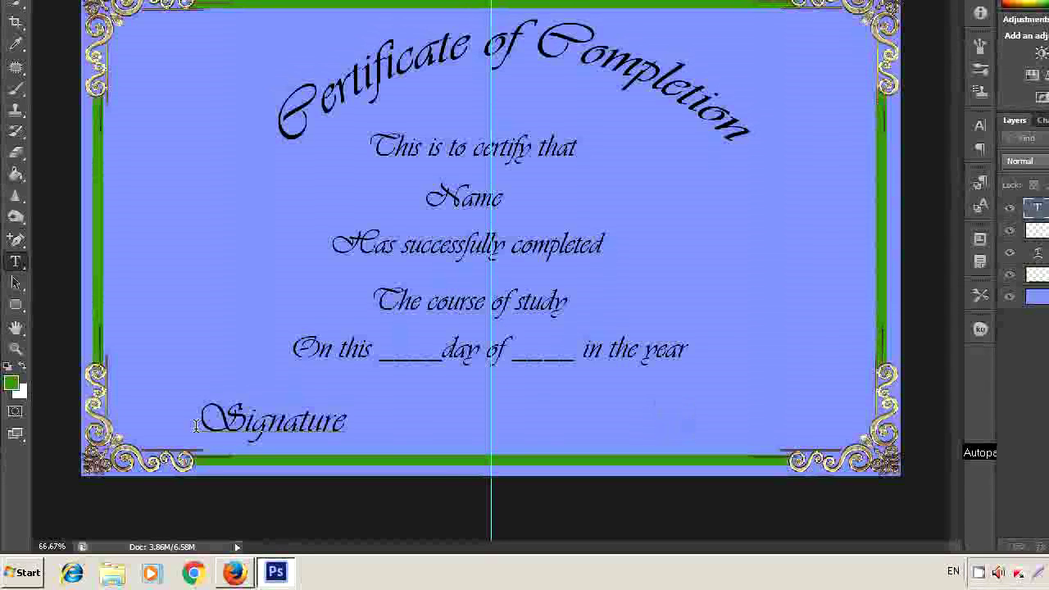
type("Signature")
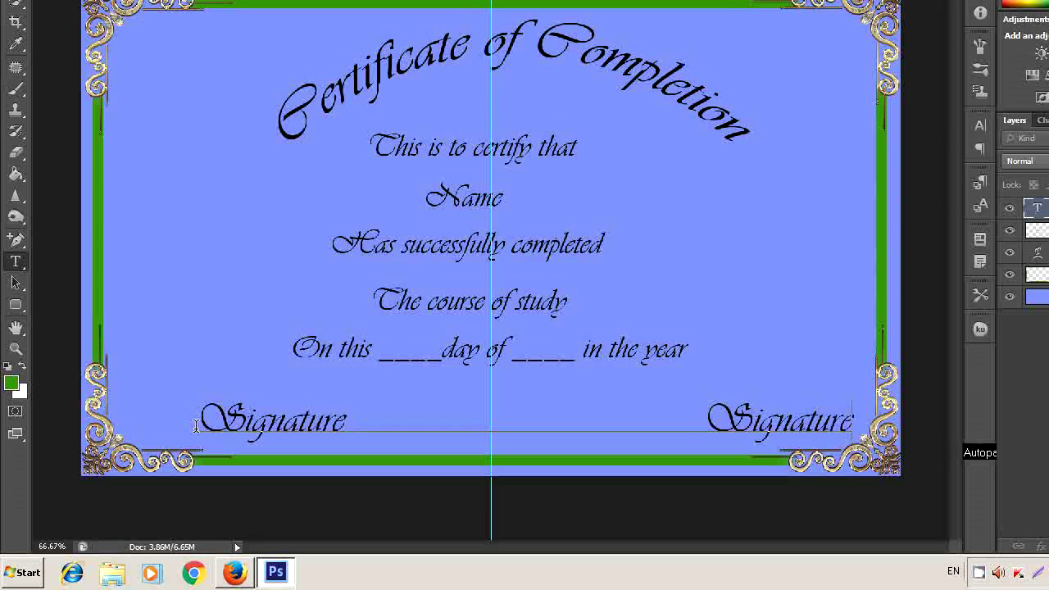
type("f")
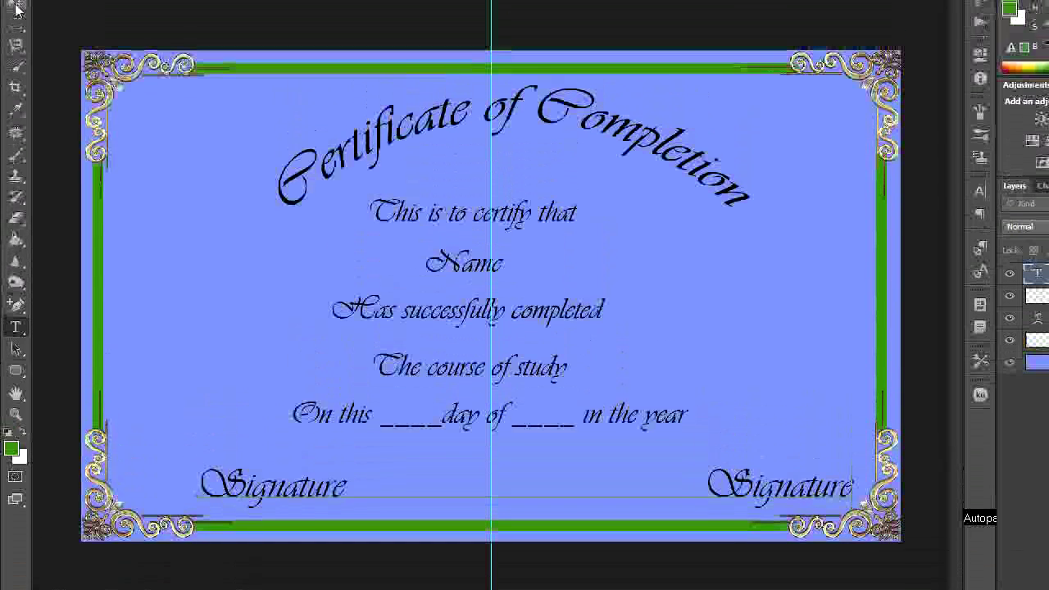
left_click_drag(317, 427, 295, 427)
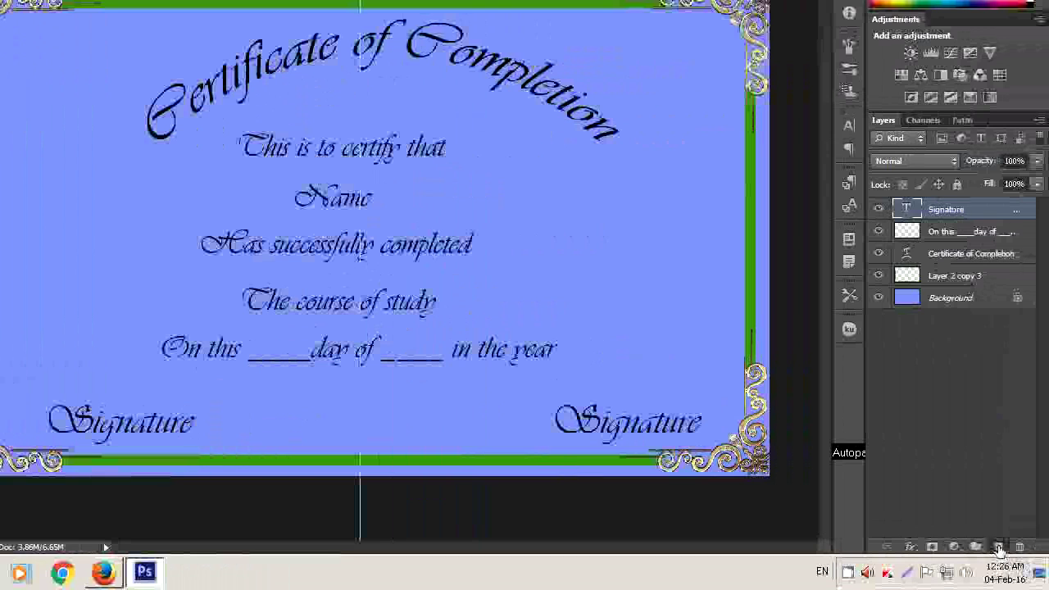
left_click(998, 546)
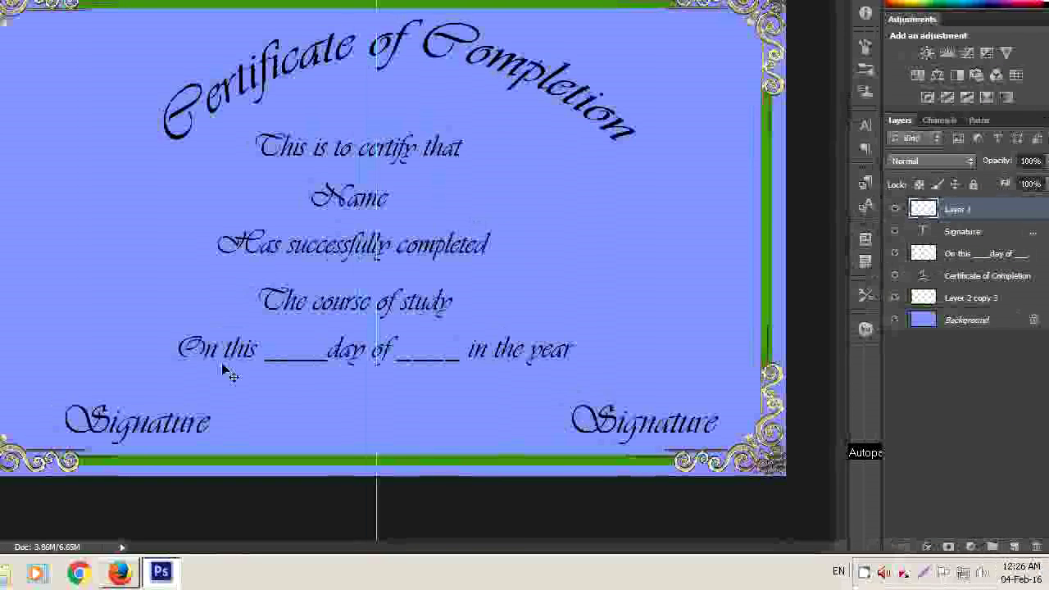
- Place a 100 x 100 px sunburst custom shape at the bottom centre
left_click(23, 305)
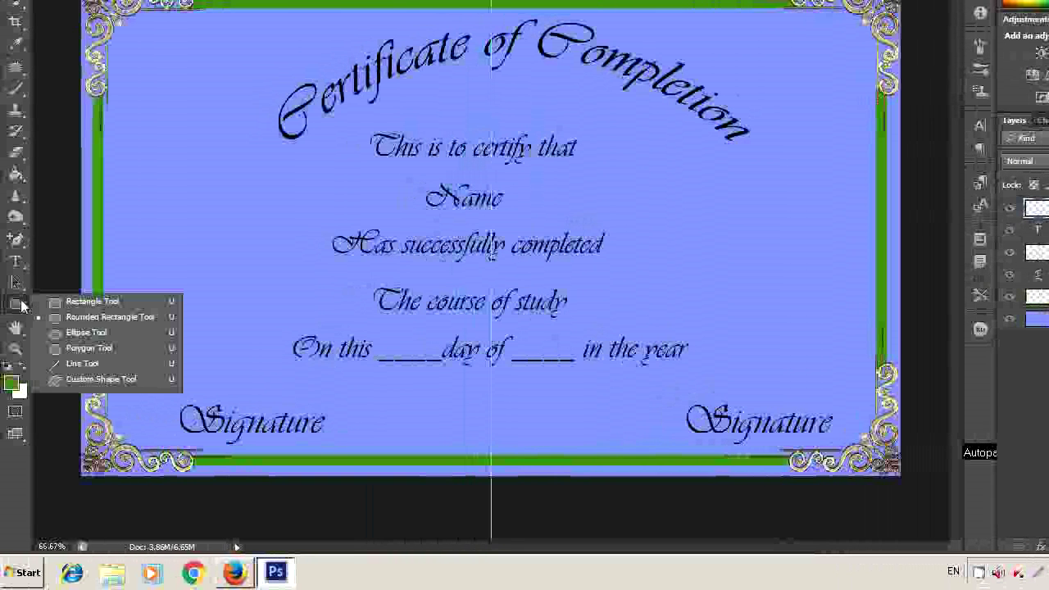
left_click(123, 379)
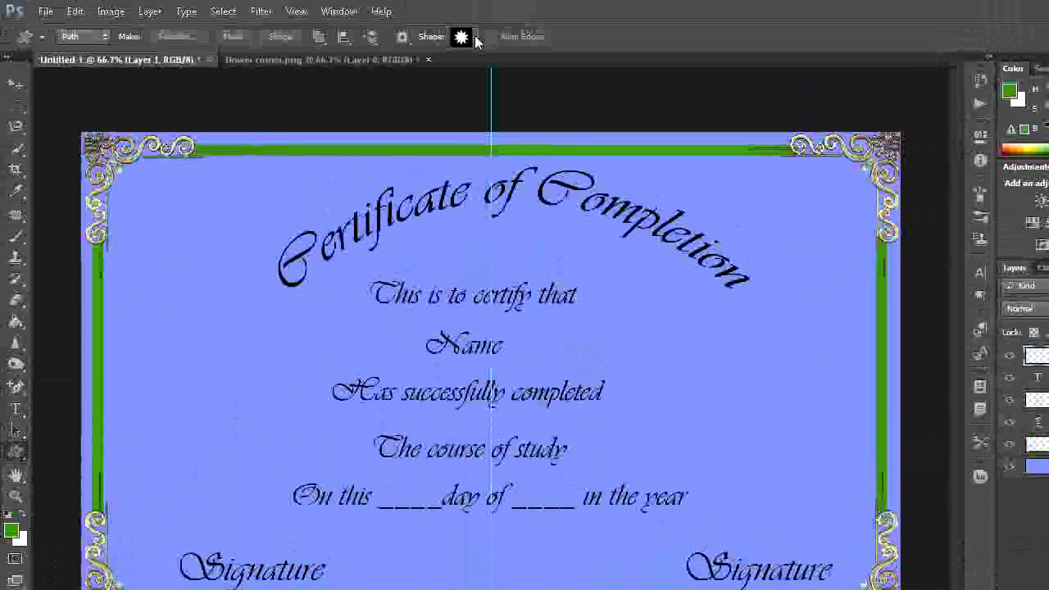
left_click(474, 37)
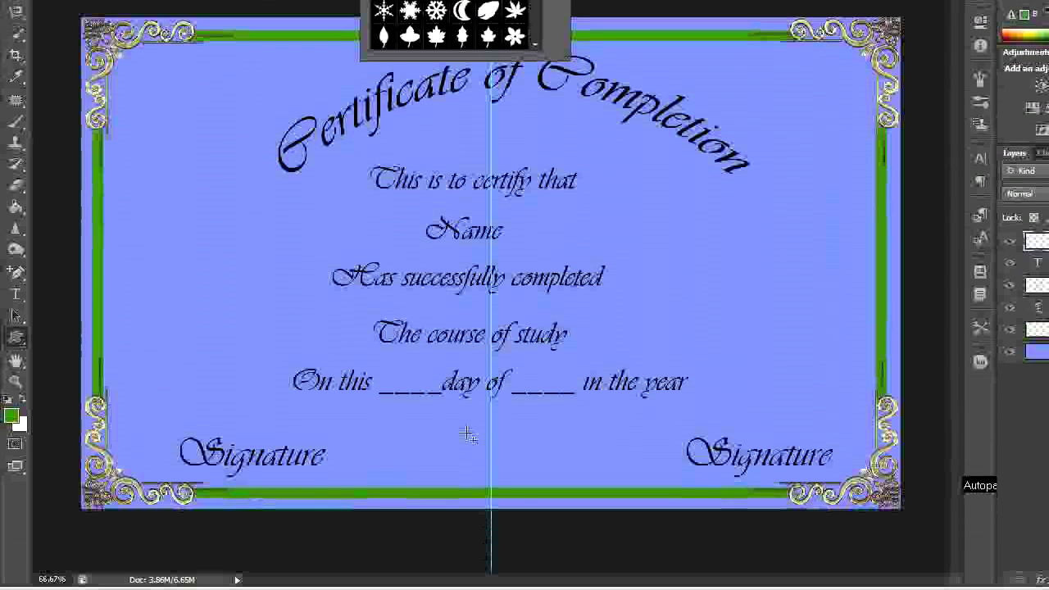
left_click(466, 434)
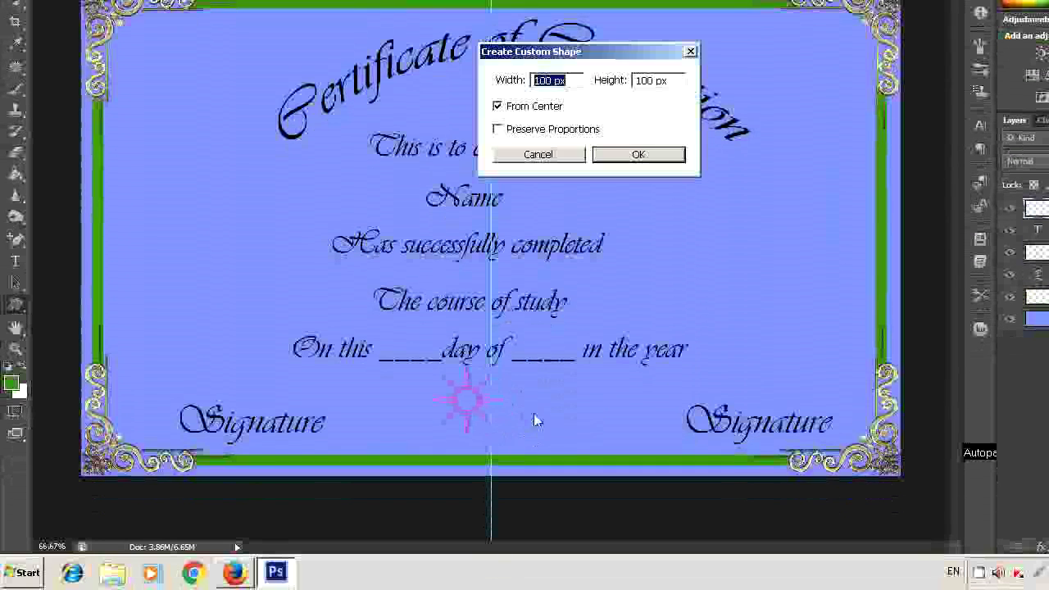
key("Return")
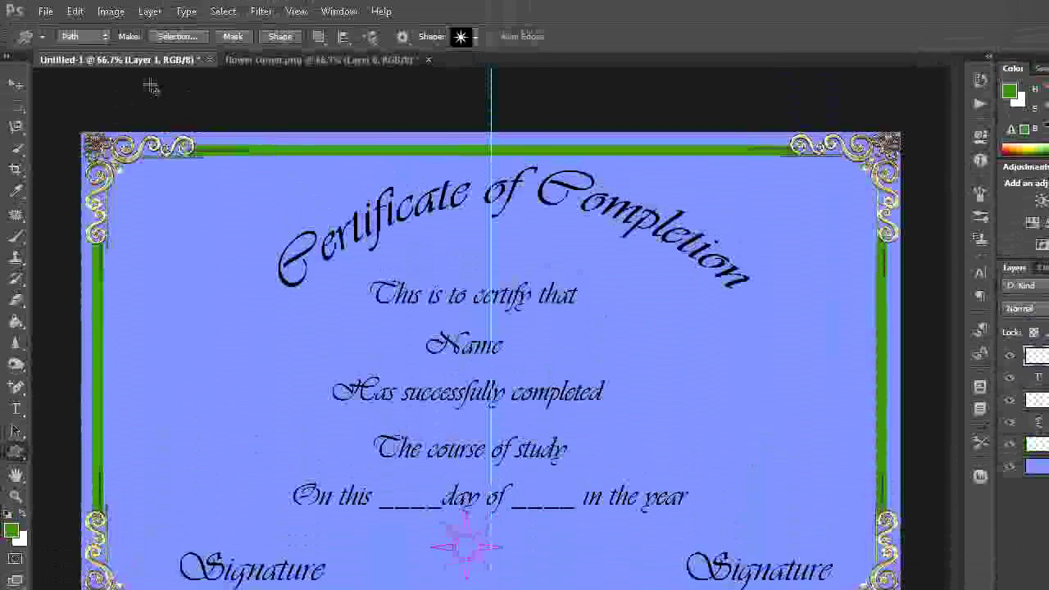
- Shrink the sunburst path with Free Transform Path and set it between the signatures
left_click(75, 11)
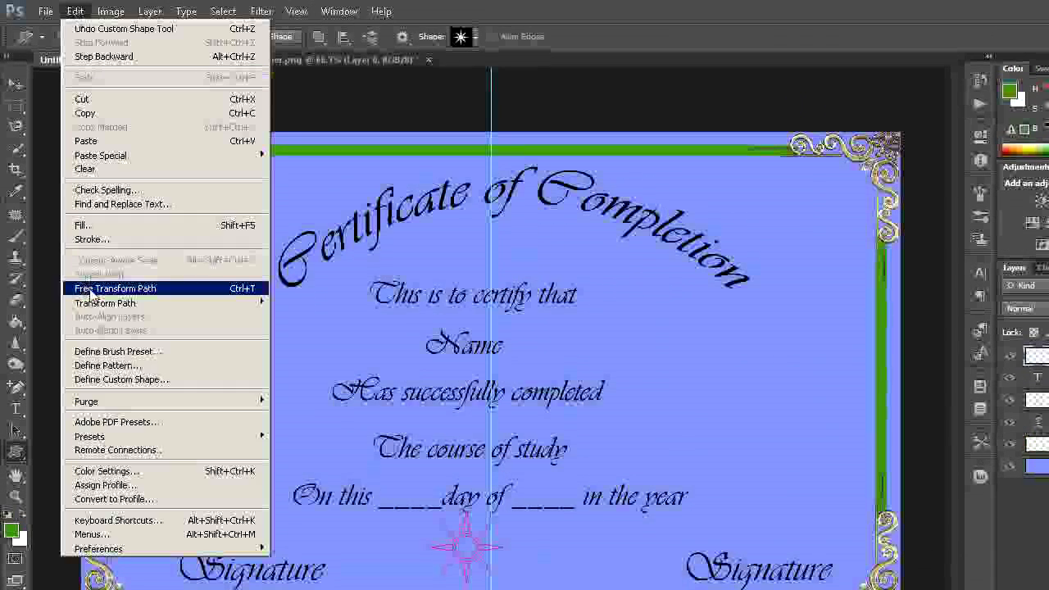
left_click(115, 288)
left_click_drag(488, 435, 503, 442)
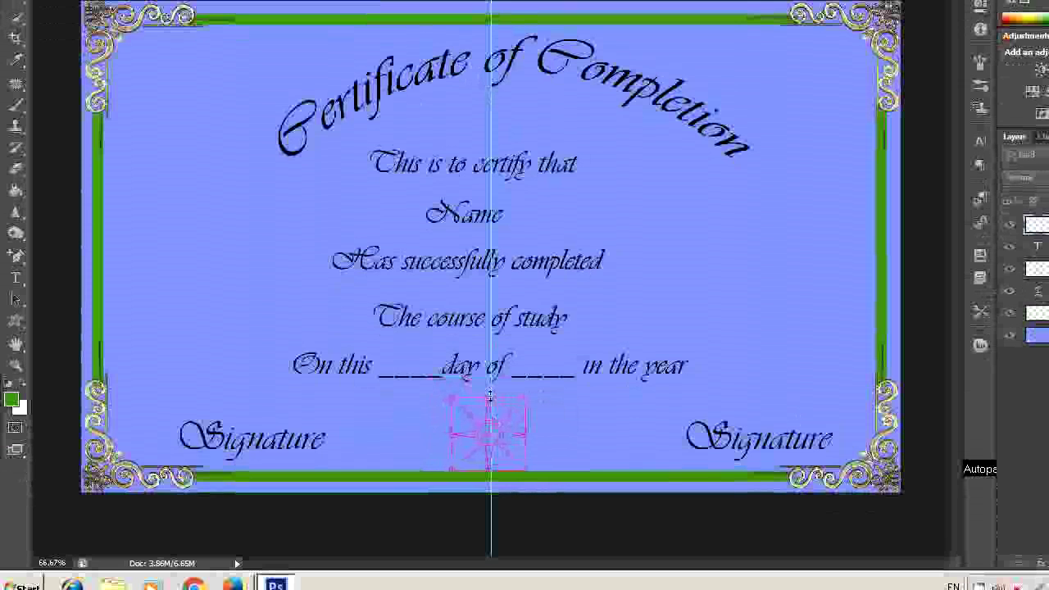
left_click_drag(490, 395, 490, 410)
left_click_drag(449, 440, 460, 441)
left_click_drag(524, 440, 488, 419)
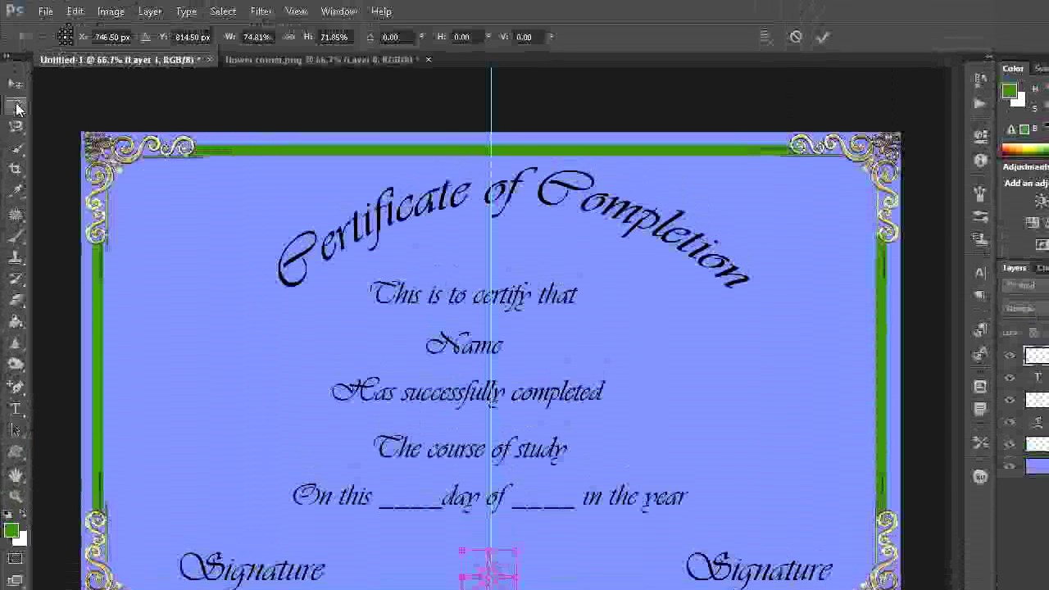
left_click(16, 105)
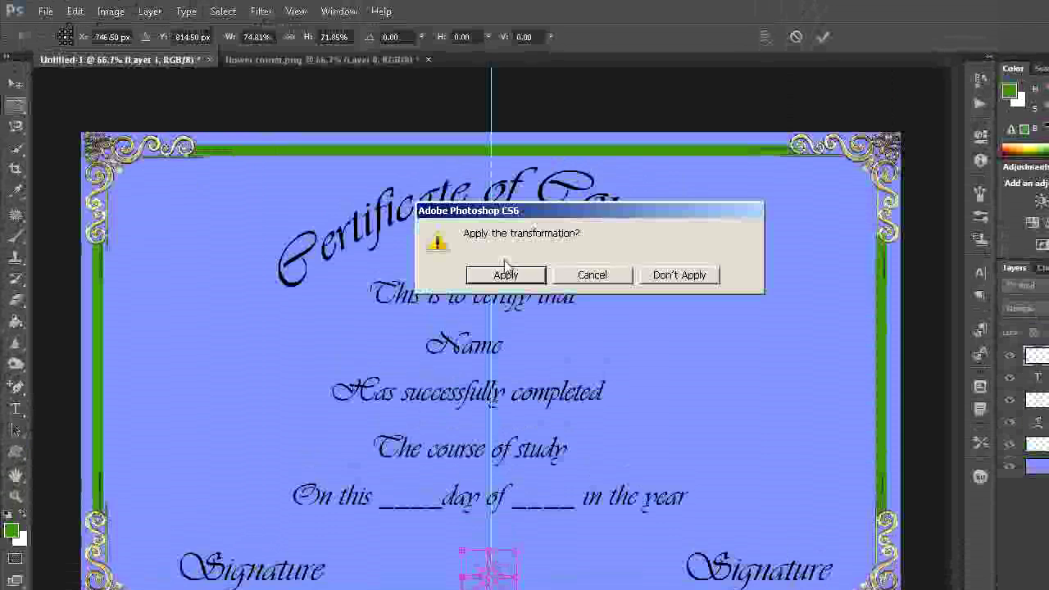
left_click(505, 274)
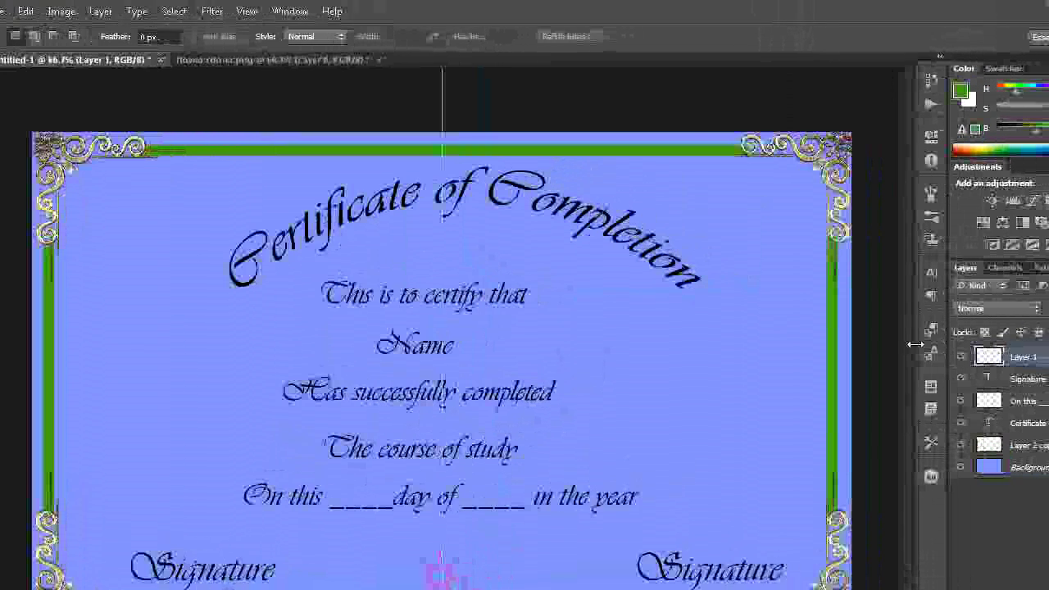
- Save the temporary star work path as Path 1 and load it as a selection
left_click(965, 268)
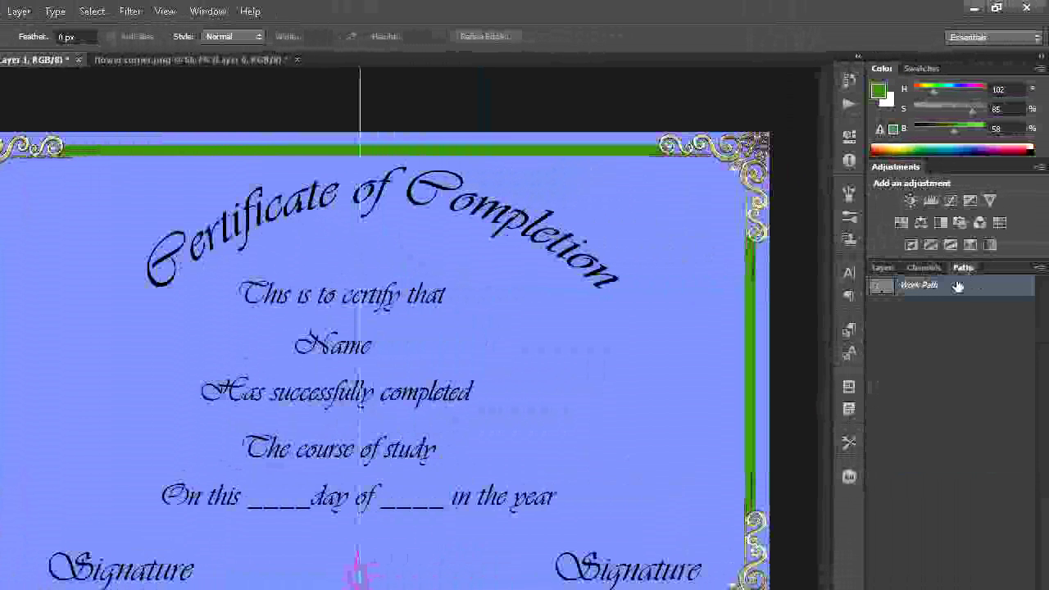
double_click(952, 288)
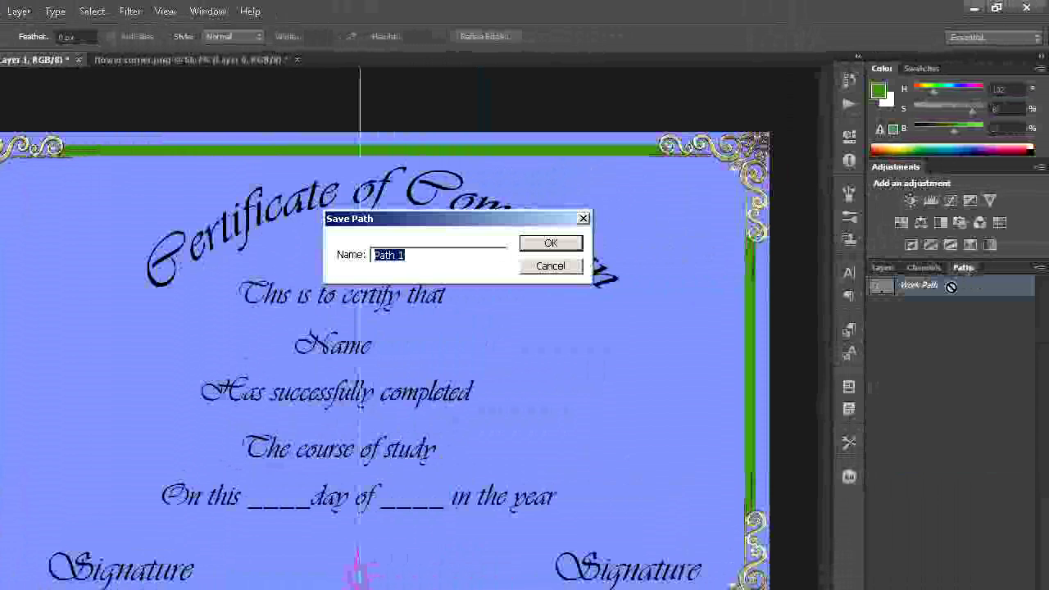
left_click(551, 244)
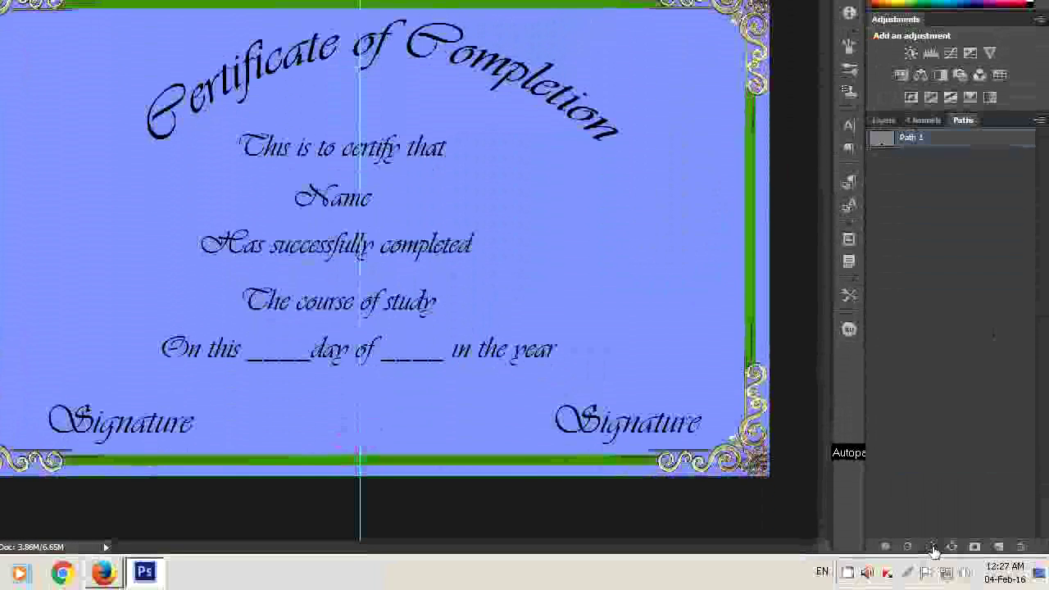
left_click(932, 547)
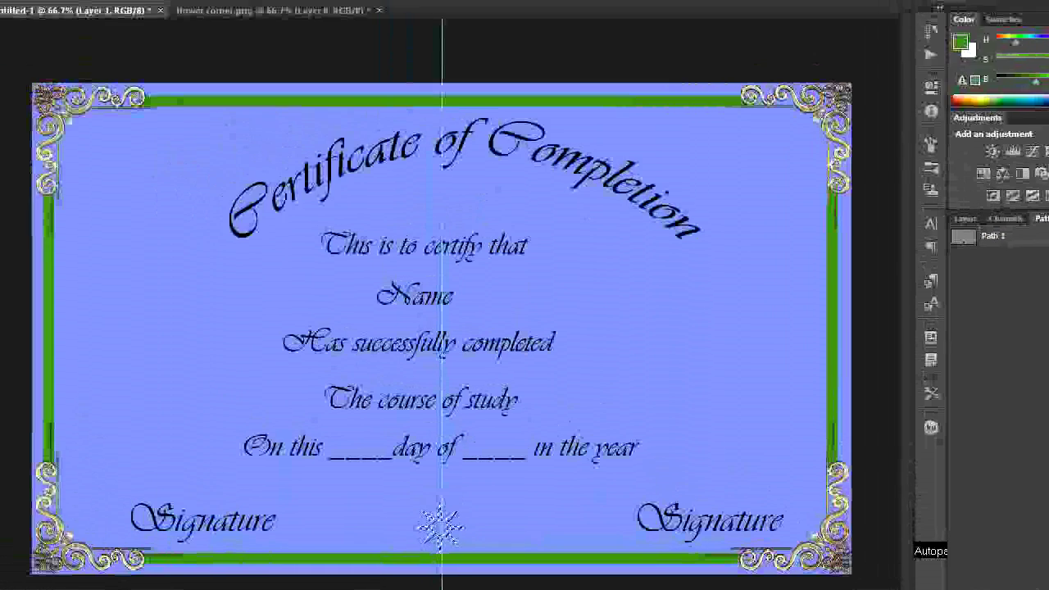
- Fill the star selection with a custom dark blue colour
left_click(74, 11)
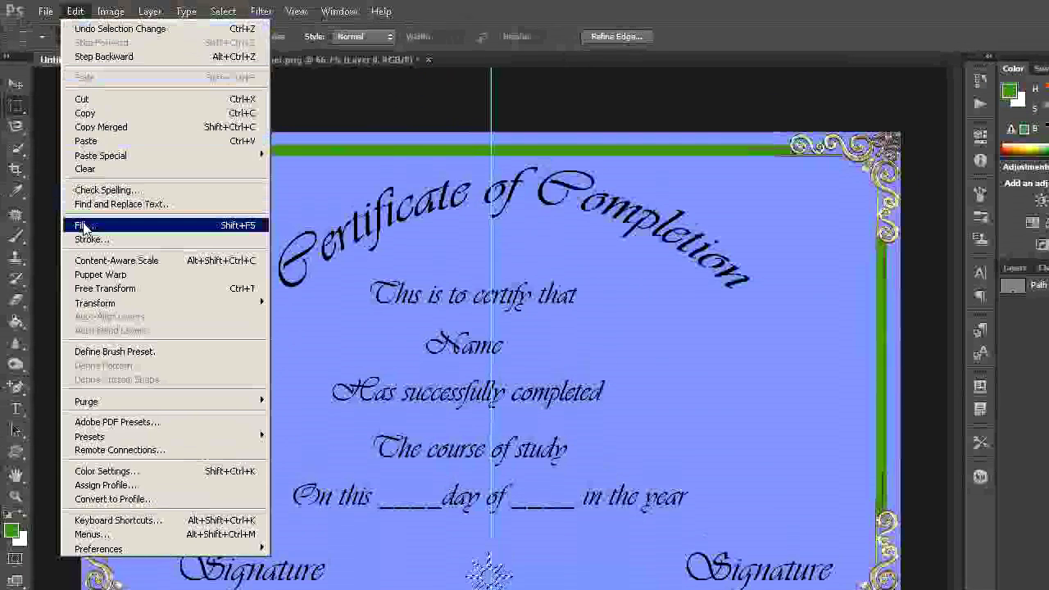
left_click(83, 226)
left_click(807, 214)
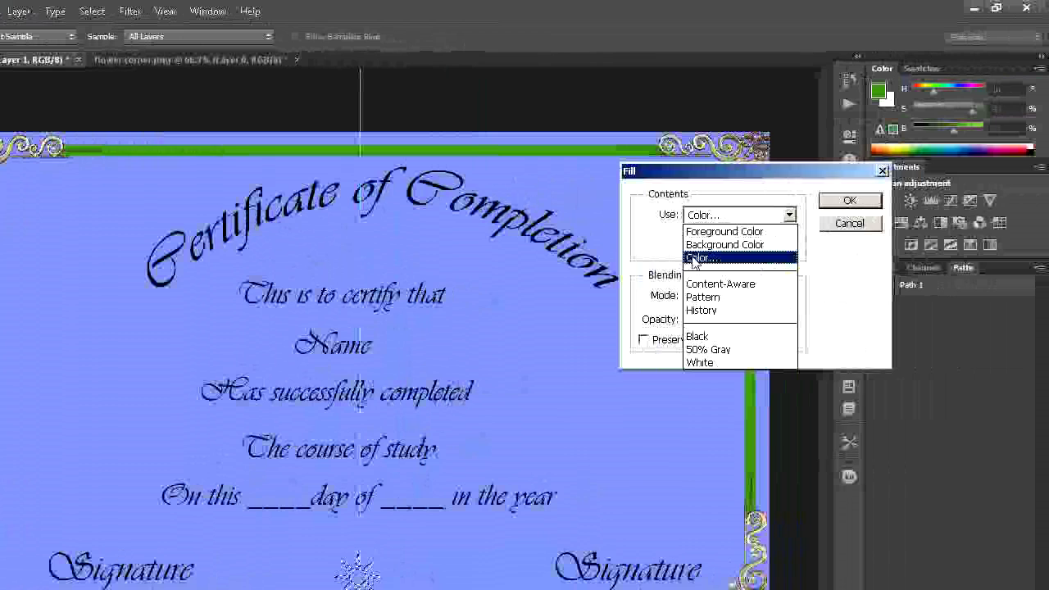
left_click(693, 259)
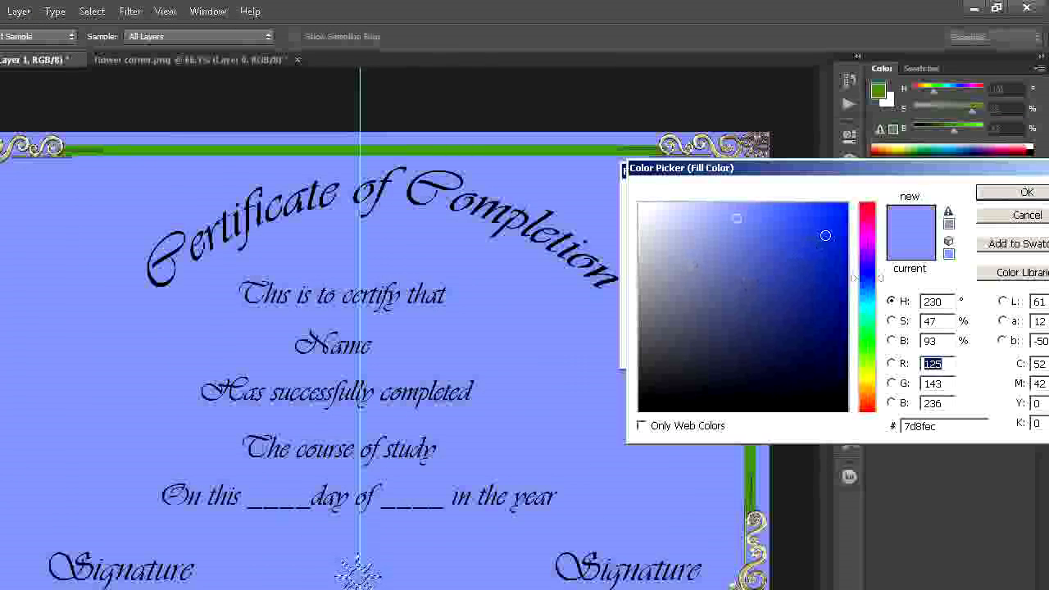
left_click(828, 269)
left_click(1011, 194)
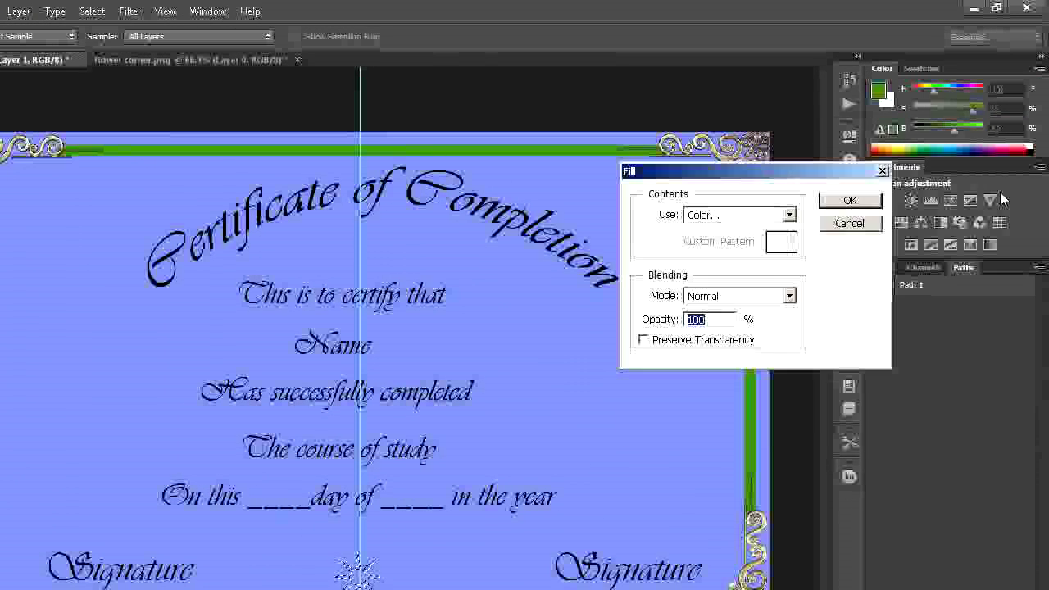
left_click(850, 201)
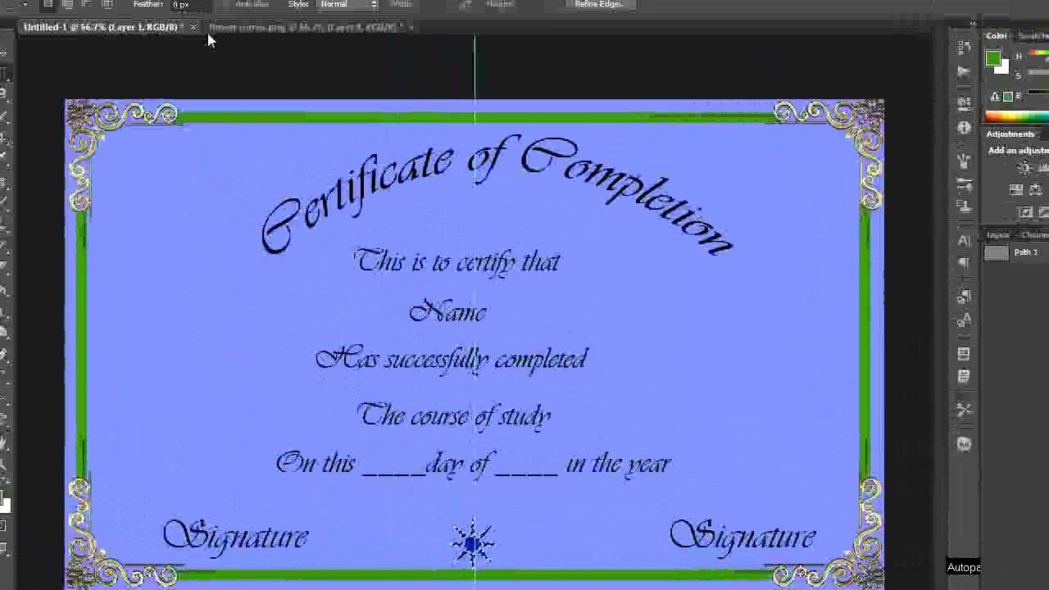
- Dismiss the Select menu and switch the panel back to the Layers list
left_click(228, 12)
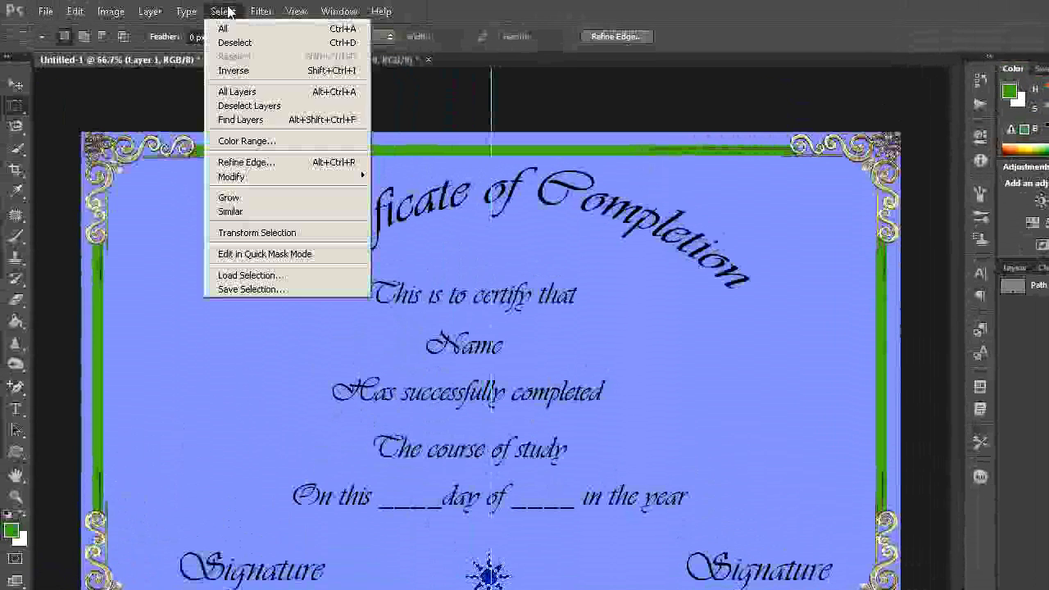
key("Escape")
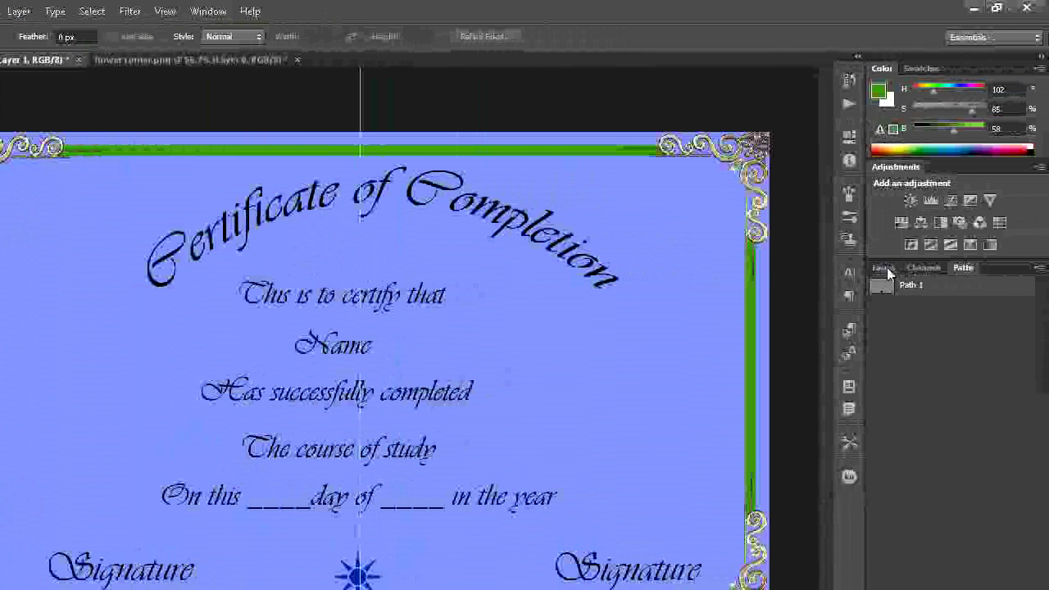
left_click(886, 267)
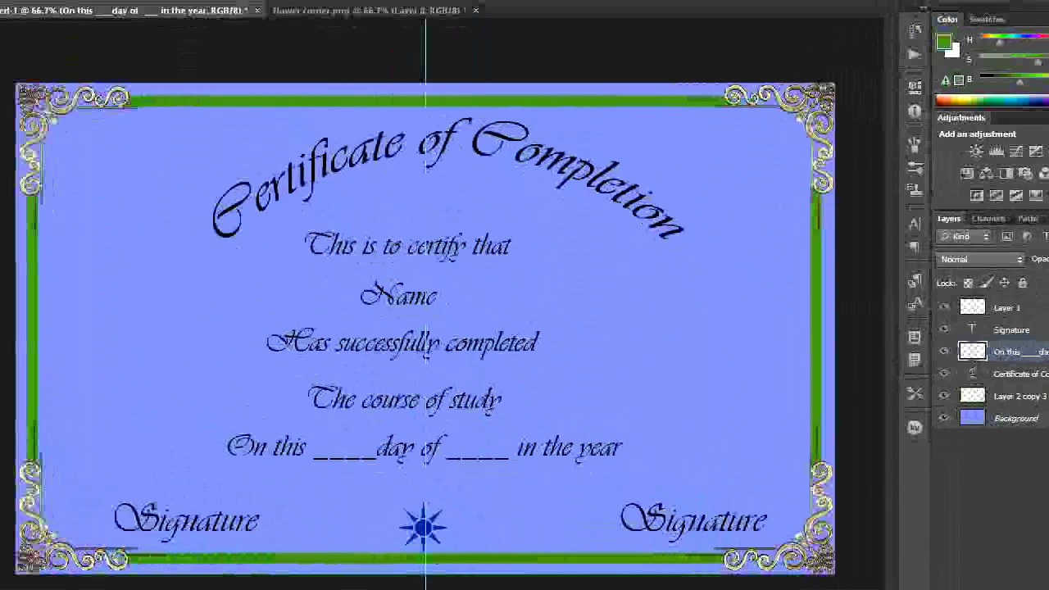
- Free Transform the body text: widen it on both sides, shorten it, and apply
left_click(75, 12)
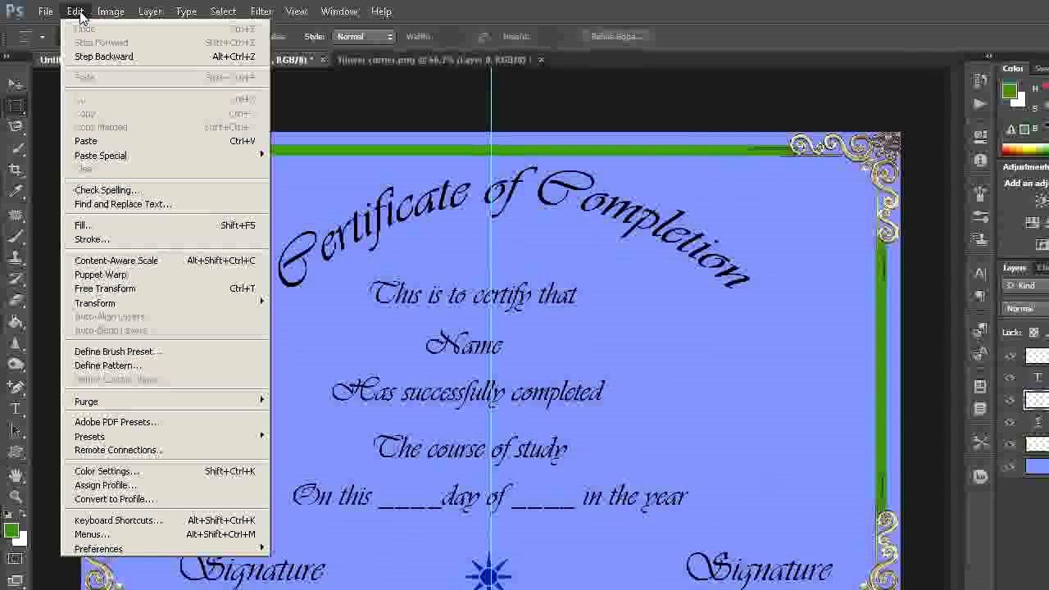
left_click(112, 290)
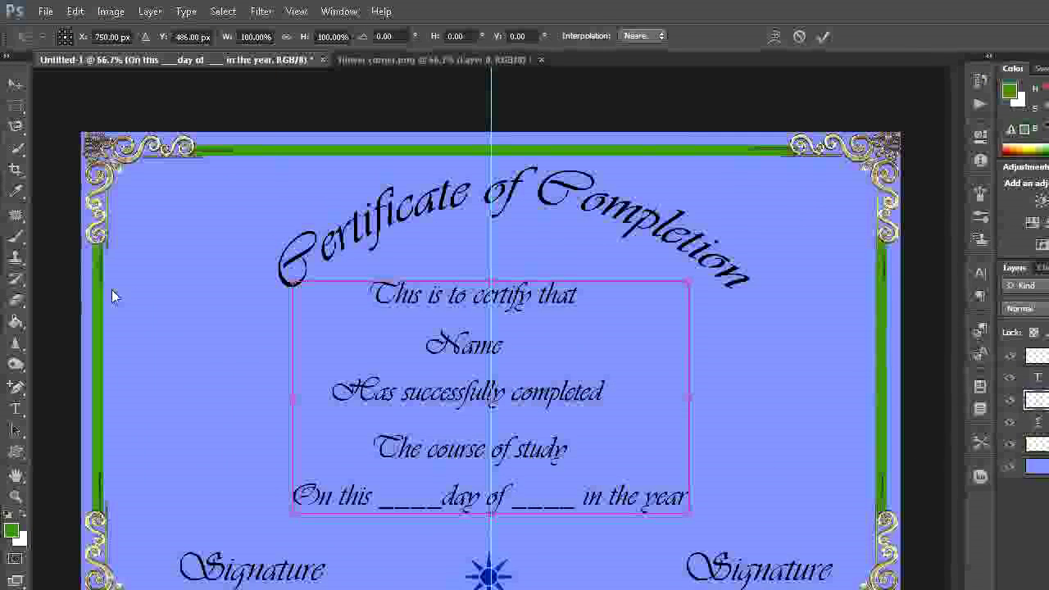
left_click_drag(289, 399, 231, 399)
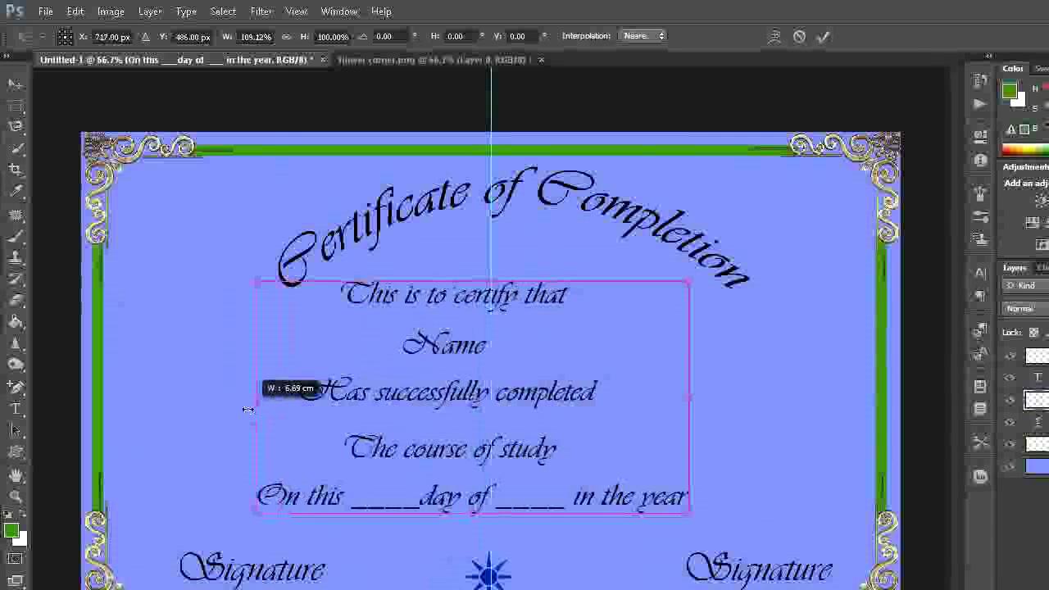
left_click_drag(679, 401, 748, 399)
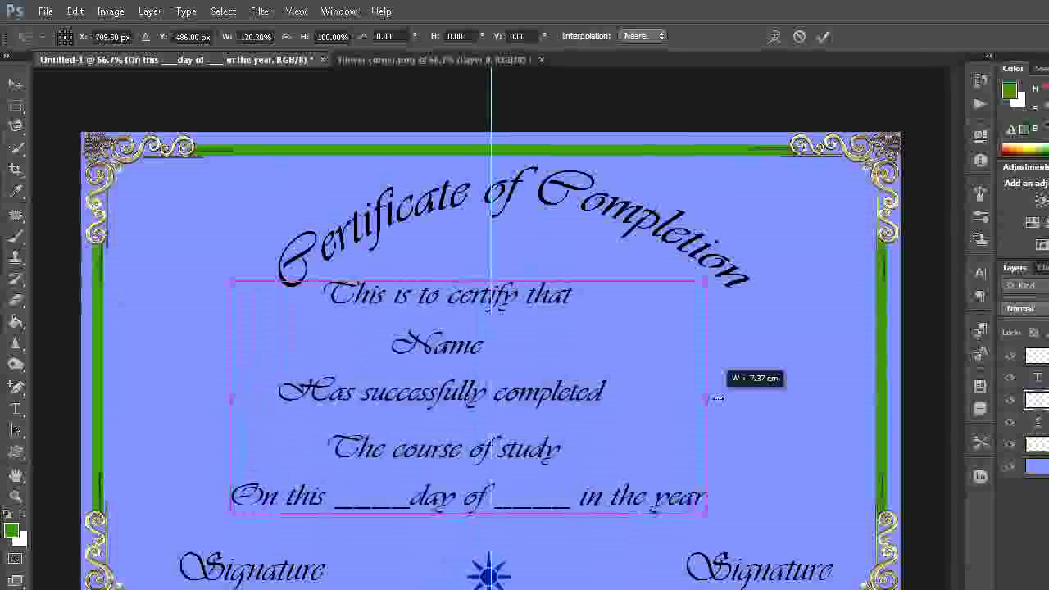
left_click_drag(489, 281, 489, 314)
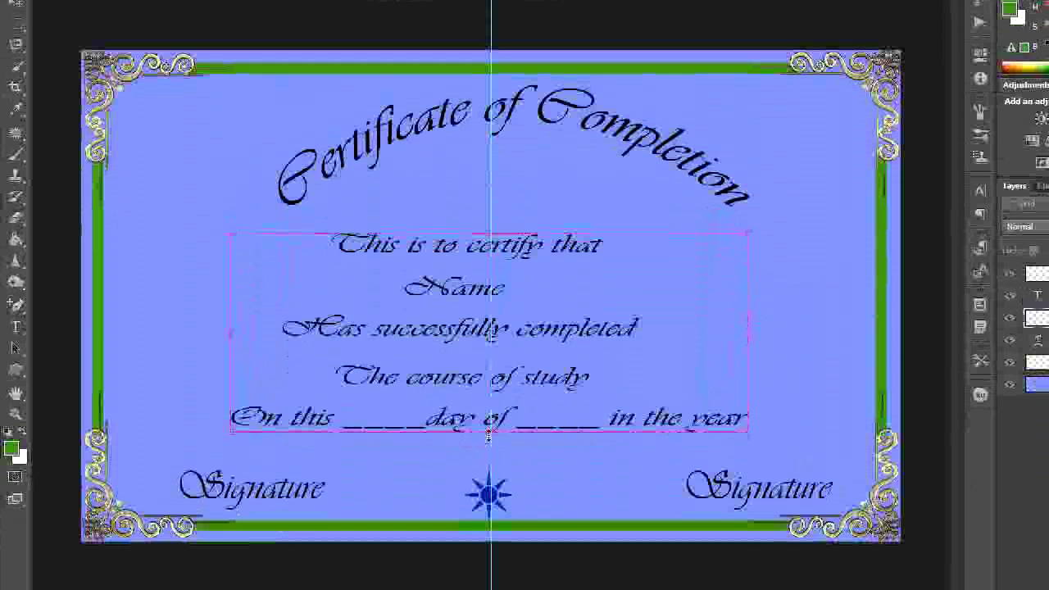
left_click_drag(489, 430, 489, 403)
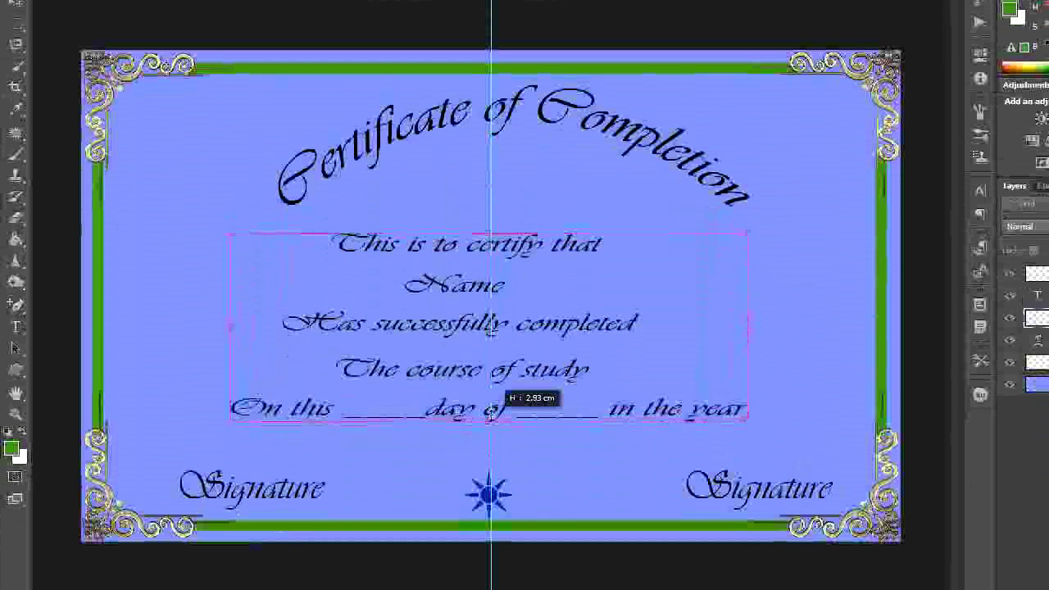
left_click_drag(488, 229, 488, 223)
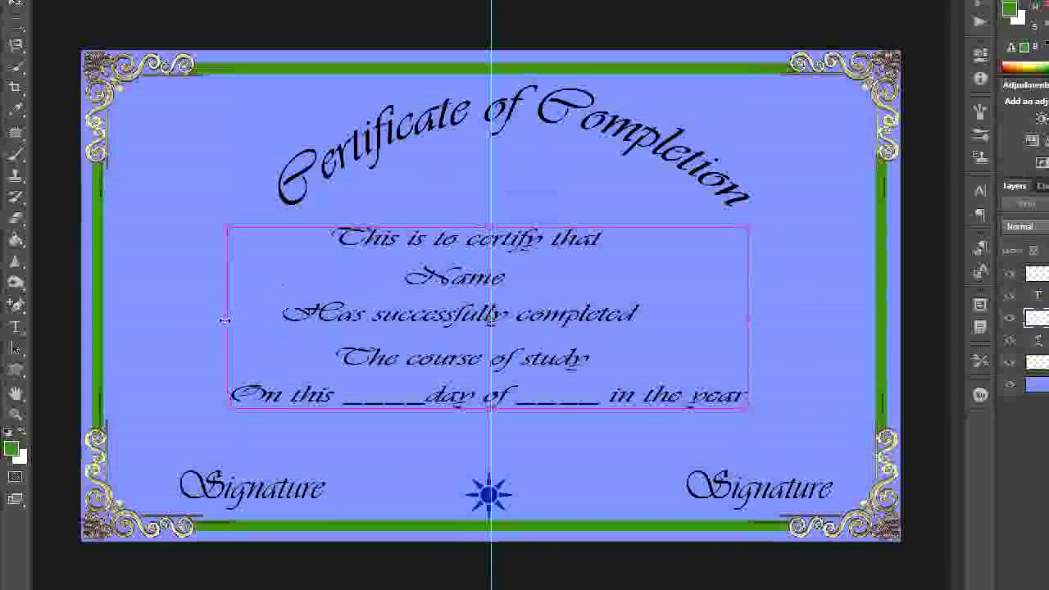
left_click_drag(235, 325, 207, 324)
left_click_drag(748, 316, 778, 316)
left_click_drag(659, 349, 663, 344)
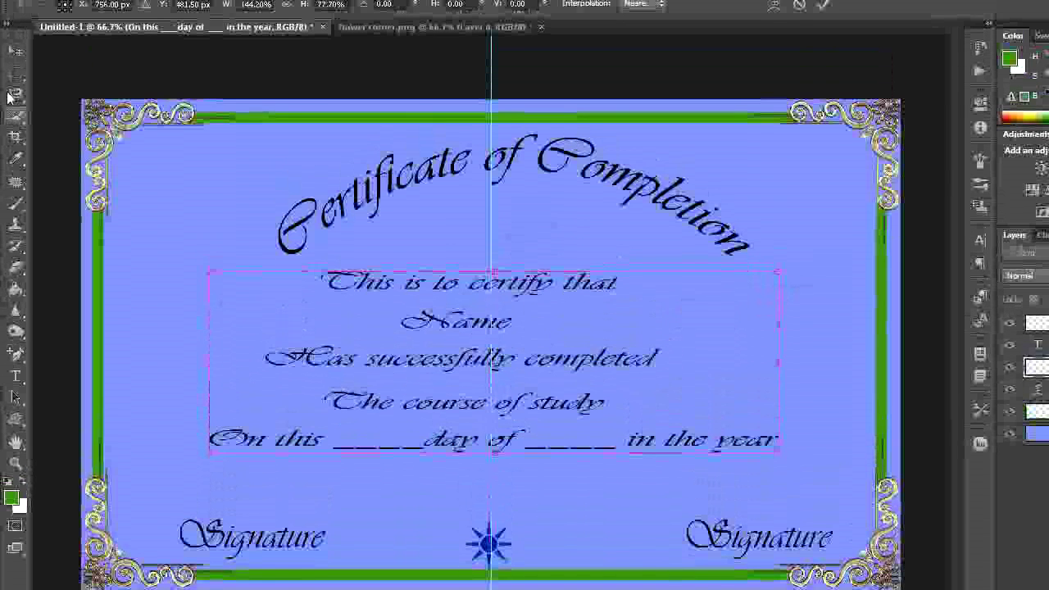
key("m")
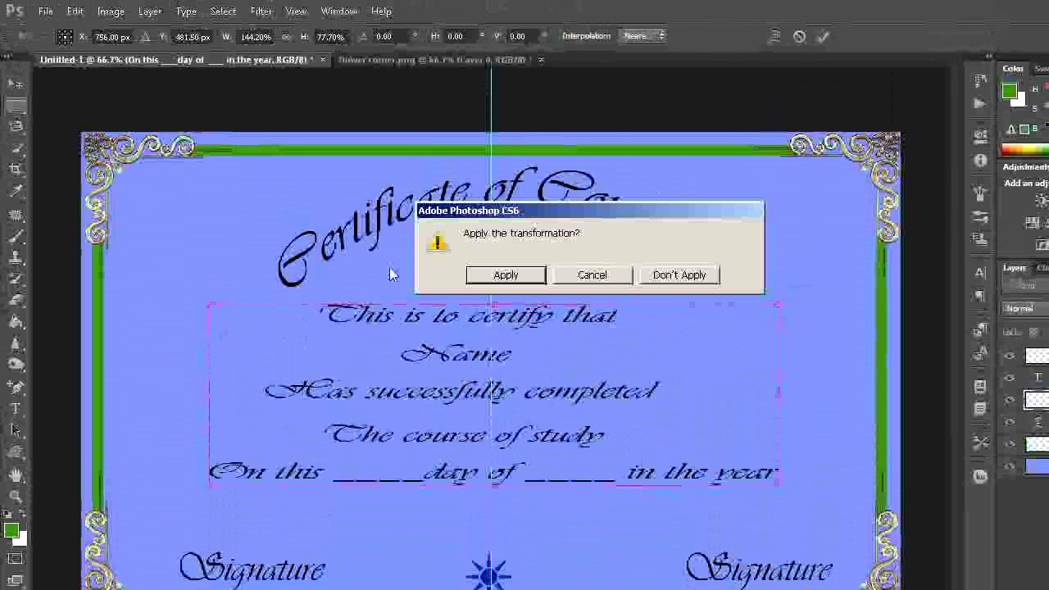
left_click(494, 277)
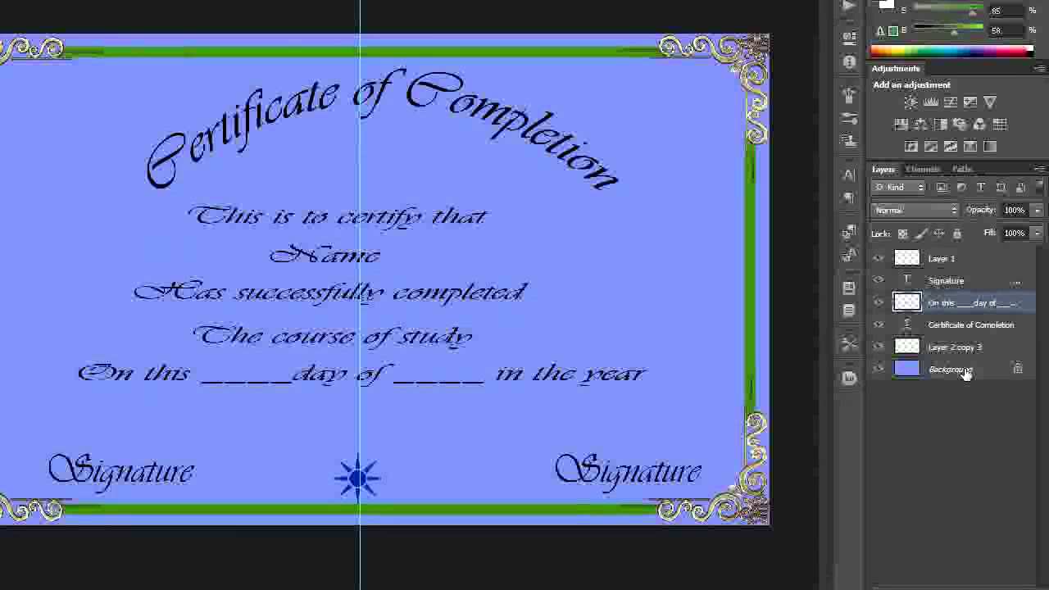
- Fill the Background layer with custom cyan 10ada0 at Normal mode, 100% opacity
left_click(966, 371)
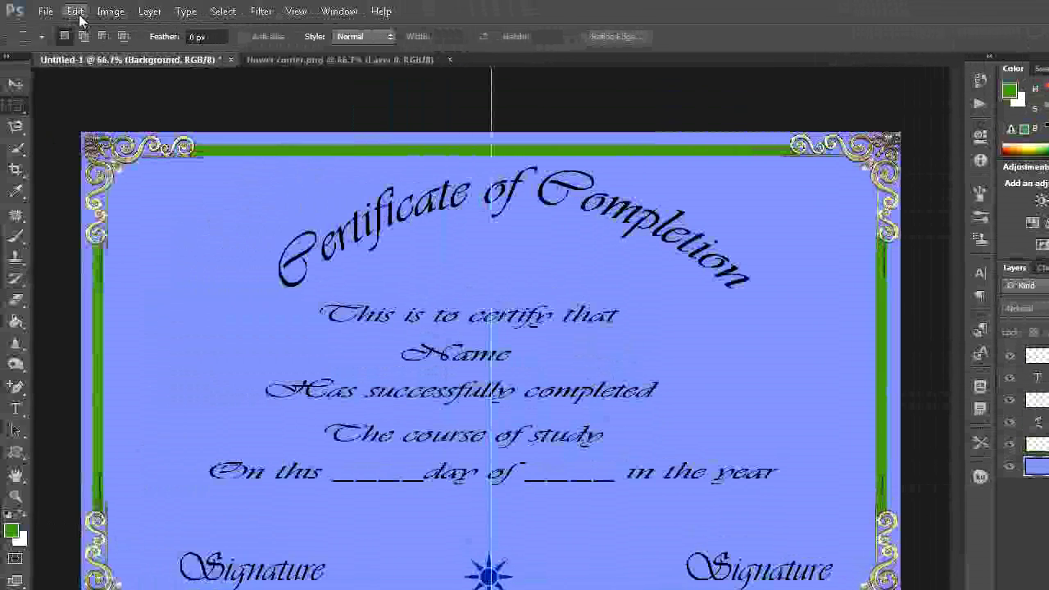
left_click(80, 15)
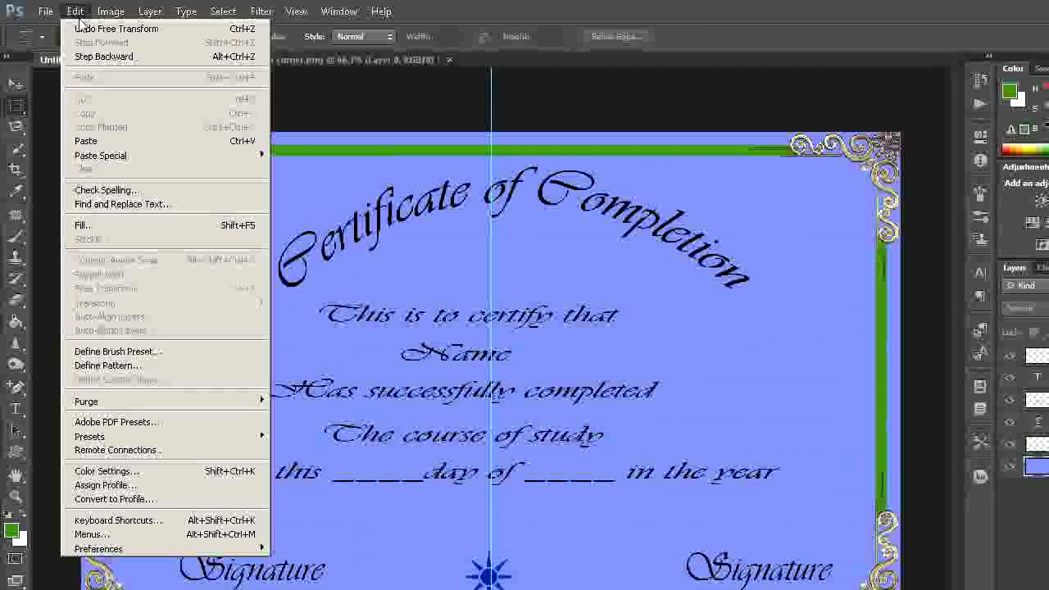
left_click(90, 228)
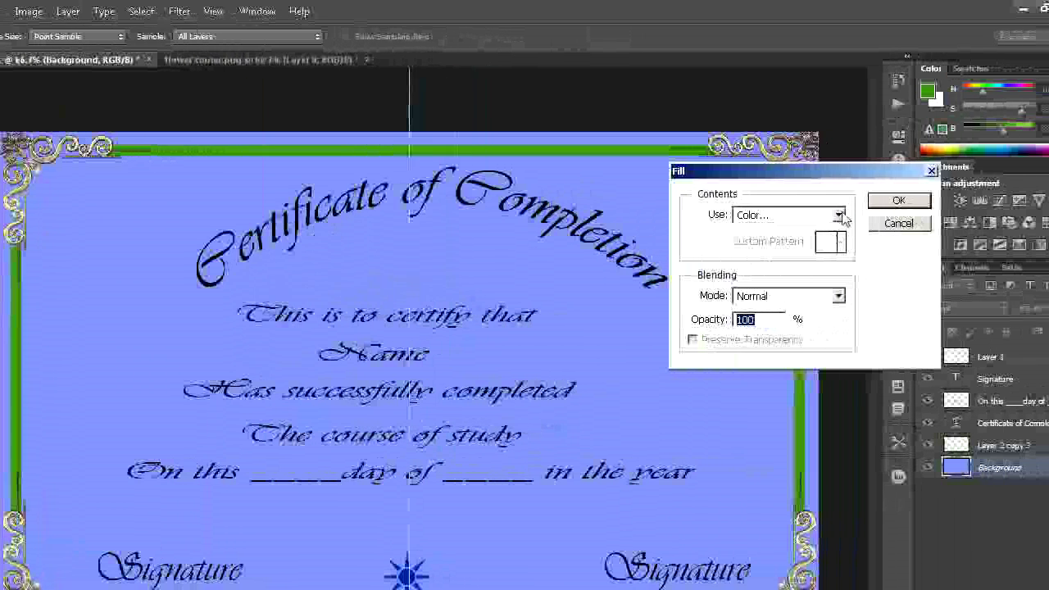
left_click(737, 215)
left_click(700, 256)
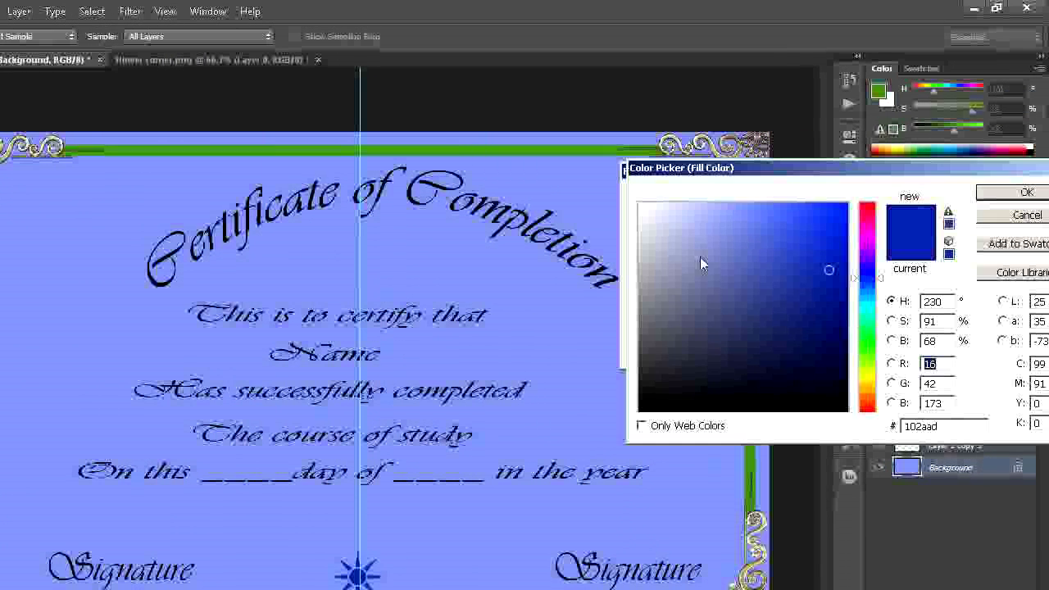
left_click(870, 309)
left_click(801, 221)
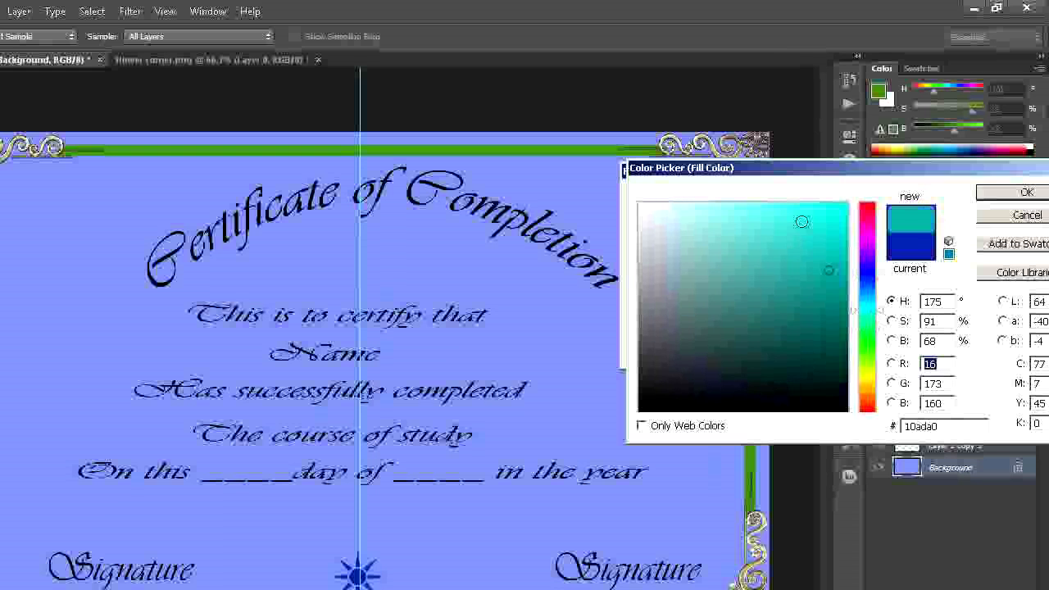
left_click(1015, 193)
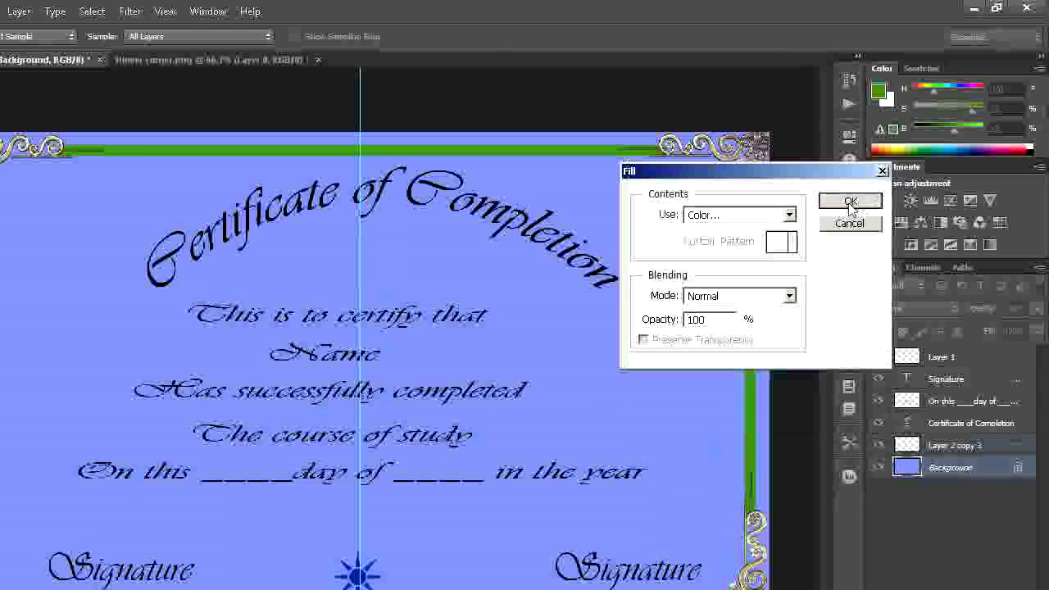
left_click(856, 201)
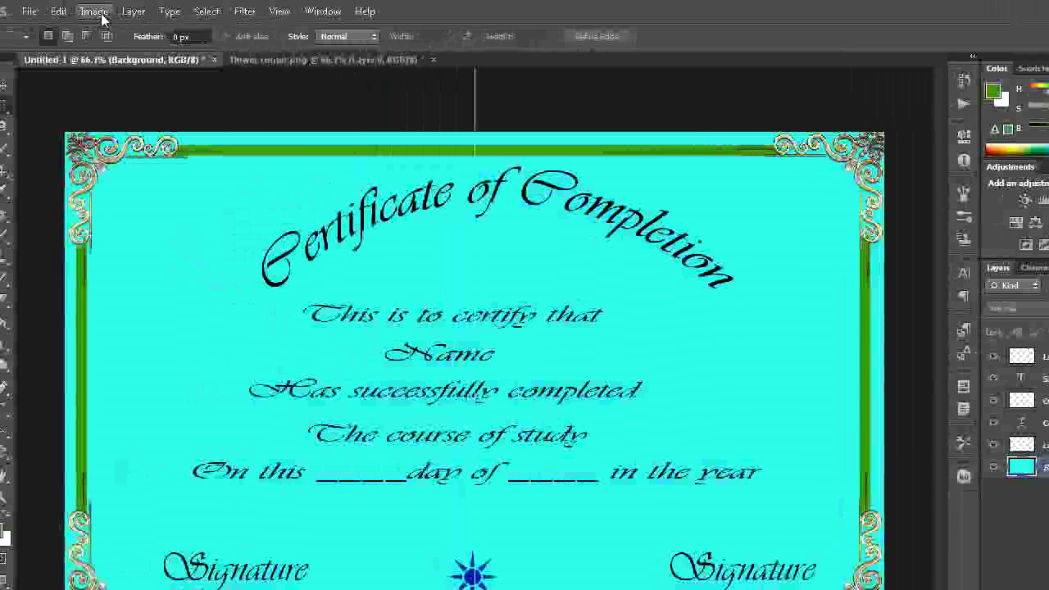
- Recolour the cyan Background to yellow with Replace Color, shifting hue to -123
left_click(111, 10)
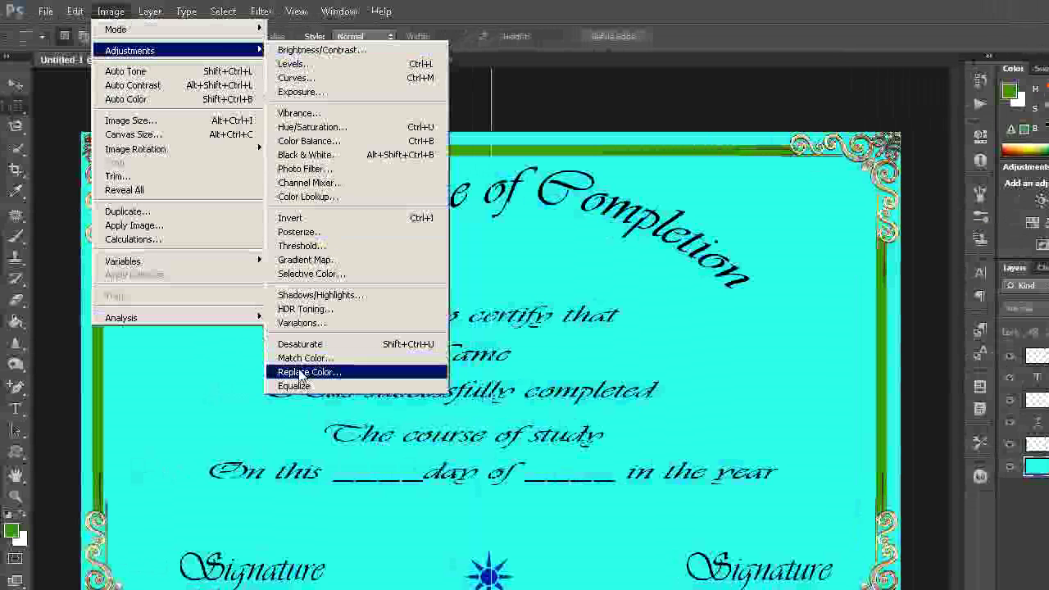
left_click(301, 373)
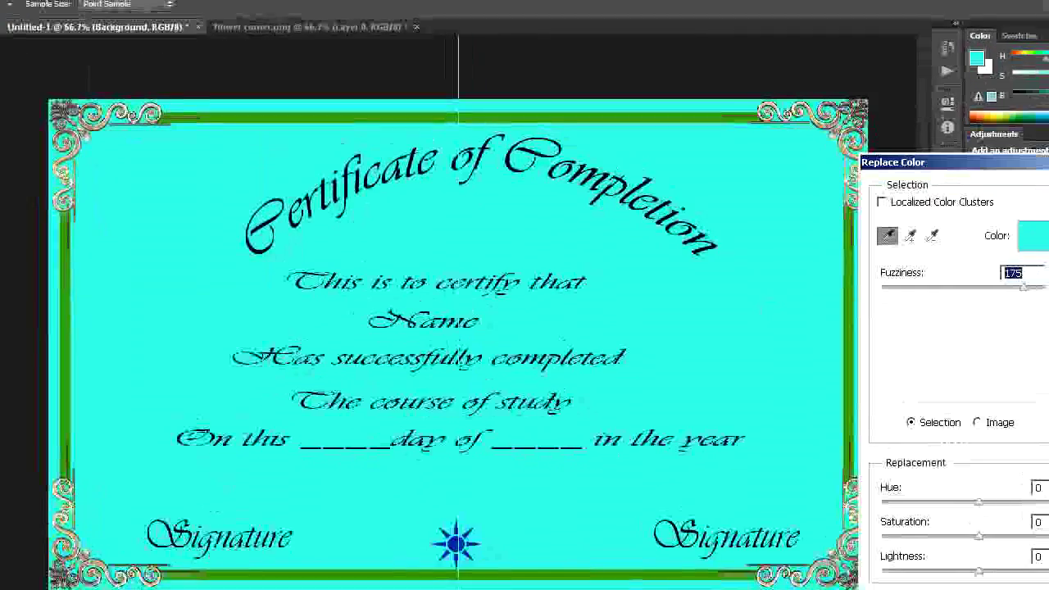
left_click(1010, 430)
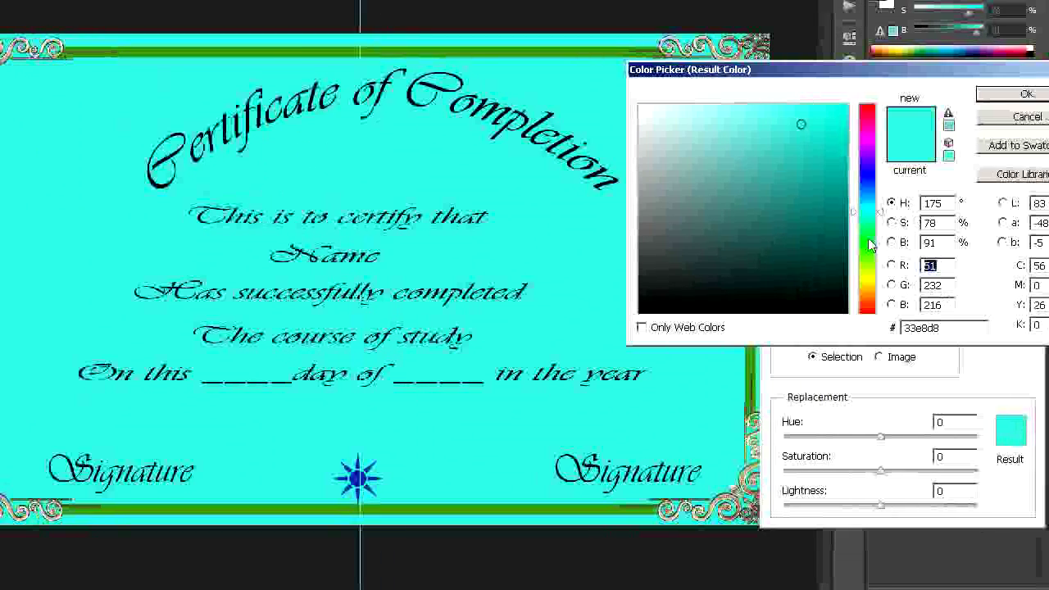
left_click(872, 262)
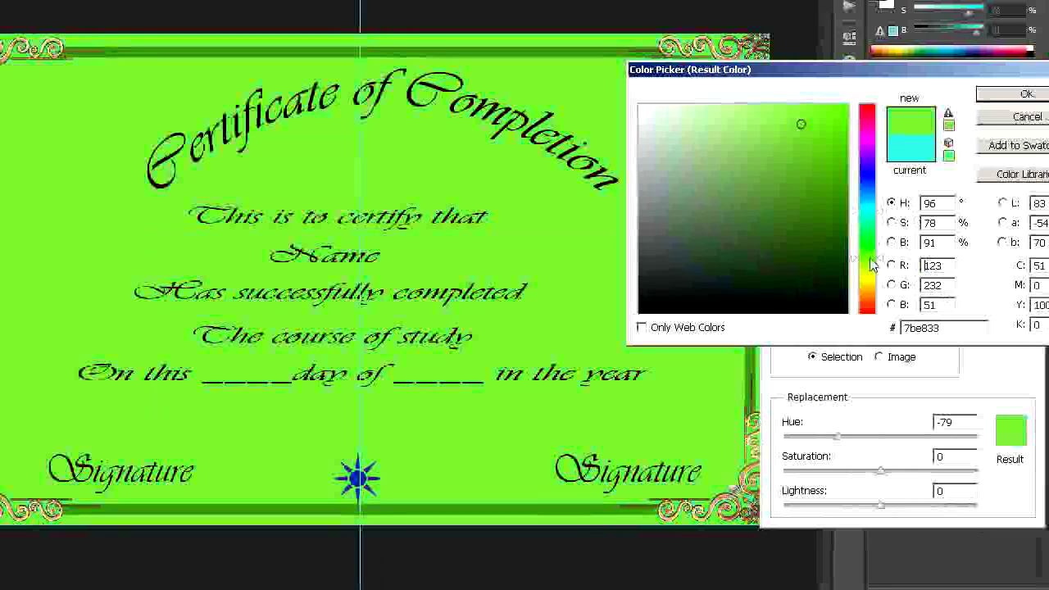
left_click(865, 168)
left_click(871, 164)
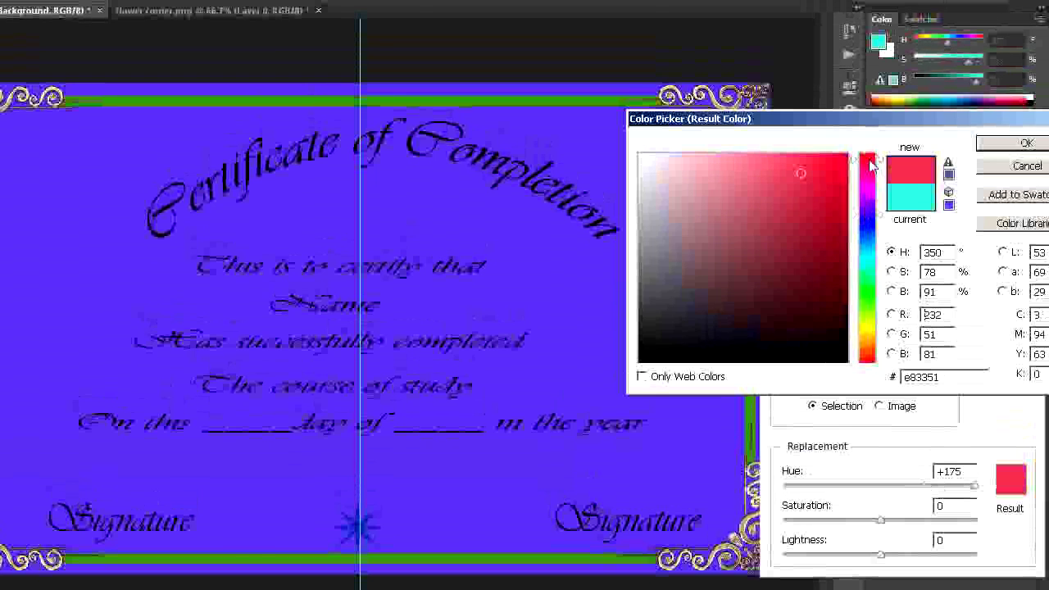
left_click(873, 333)
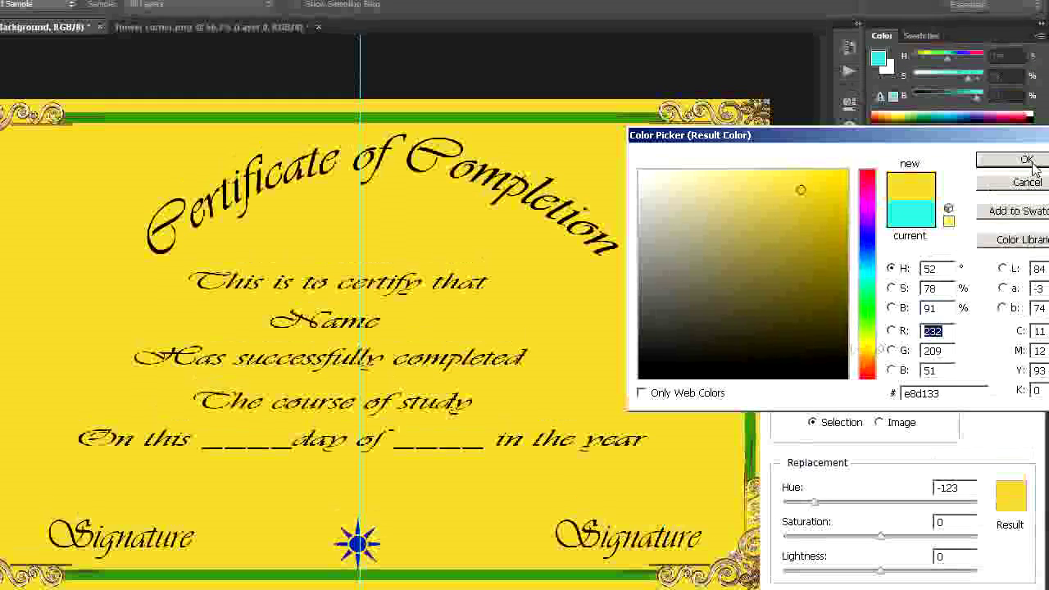
left_click(1023, 160)
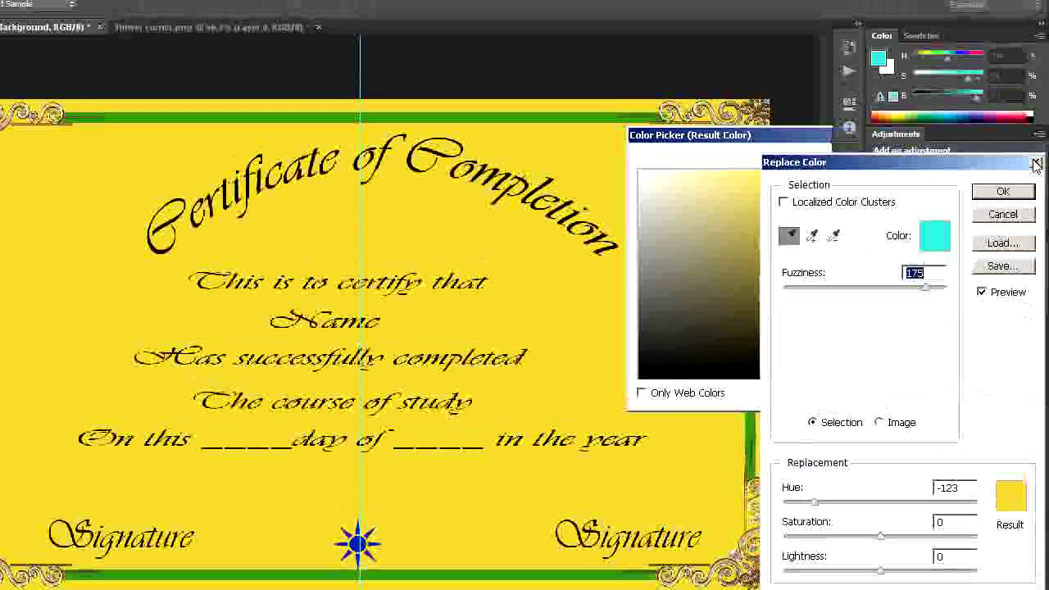
left_click(1014, 195)
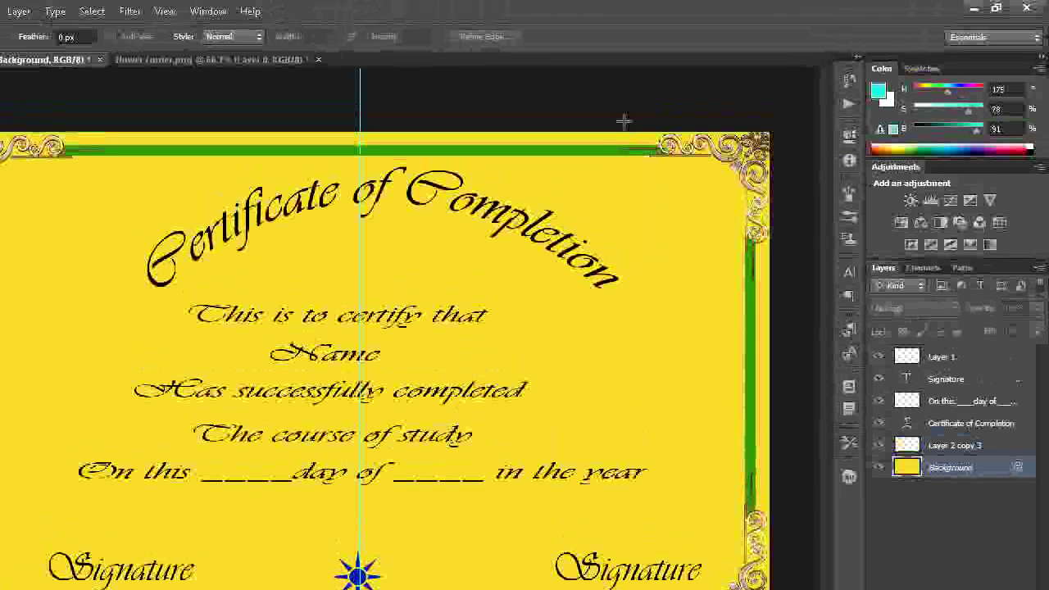